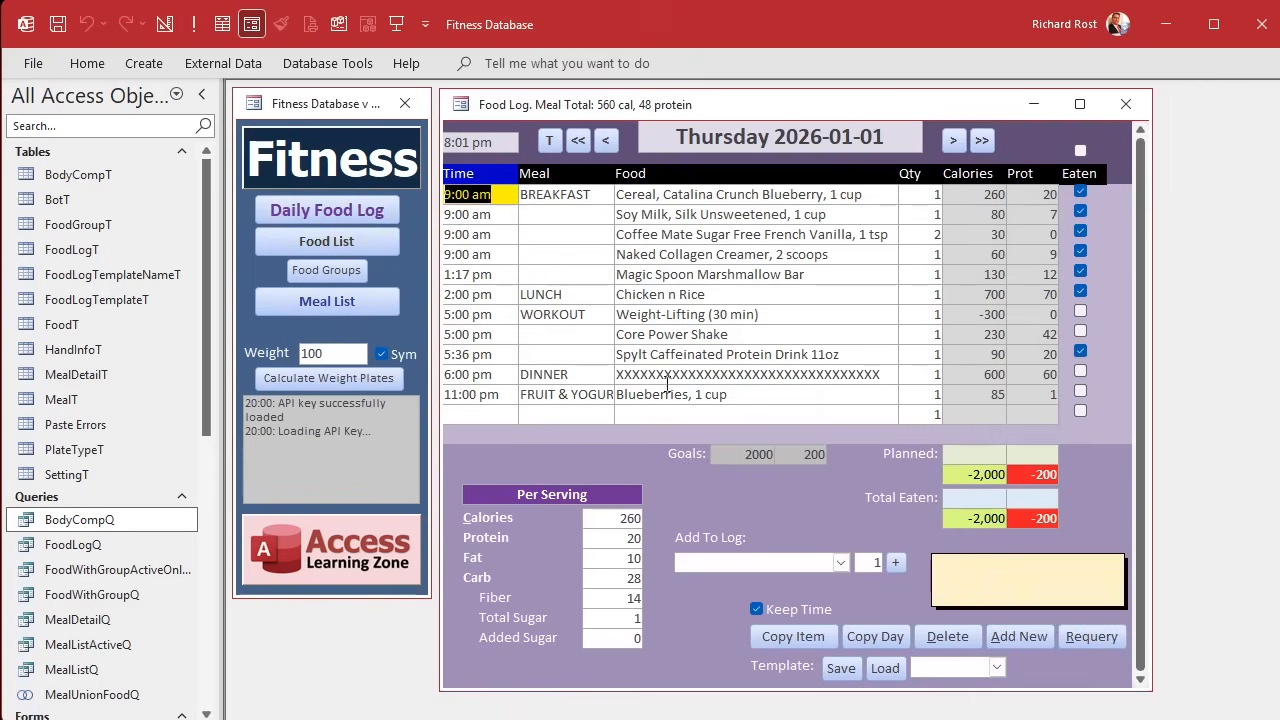
Look at the Food List and Meal List forms and close them along with the Food Log.
{"action": "left_click", "coordinate": [327, 237]}
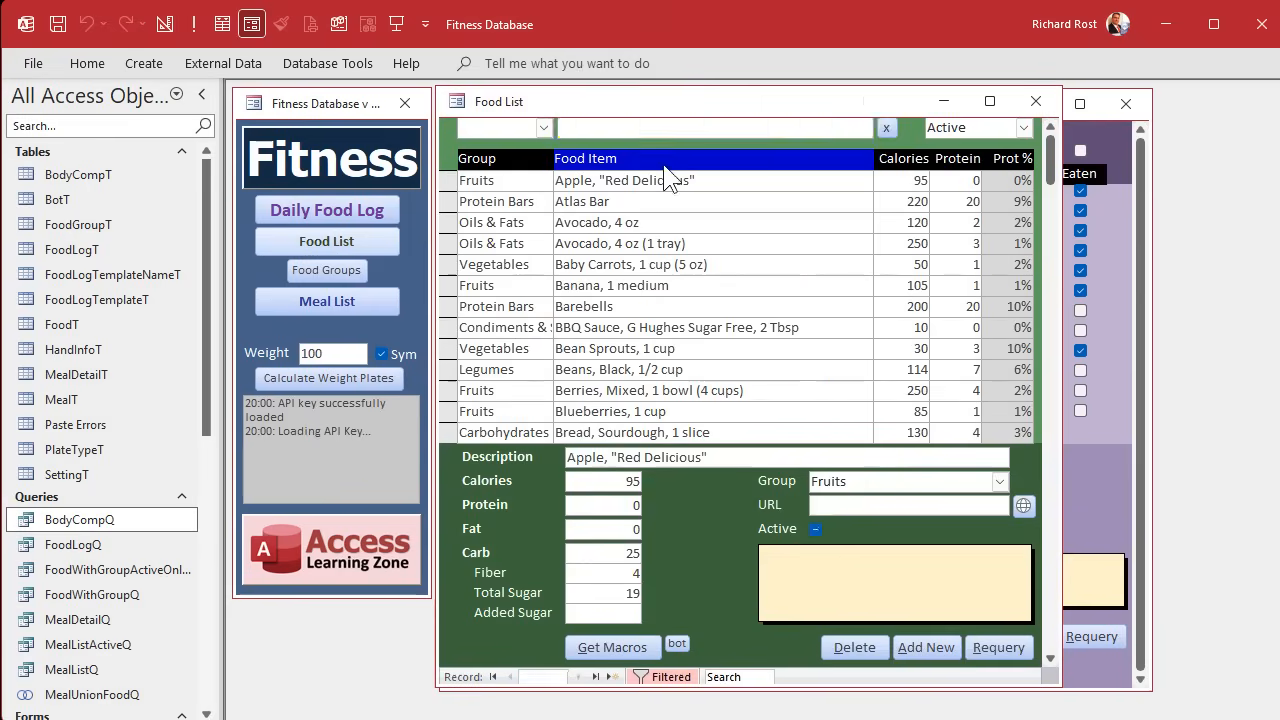
{"action": "left_click", "coordinate": [358, 297]}
{"action": "left_click", "coordinate": [985, 101]}
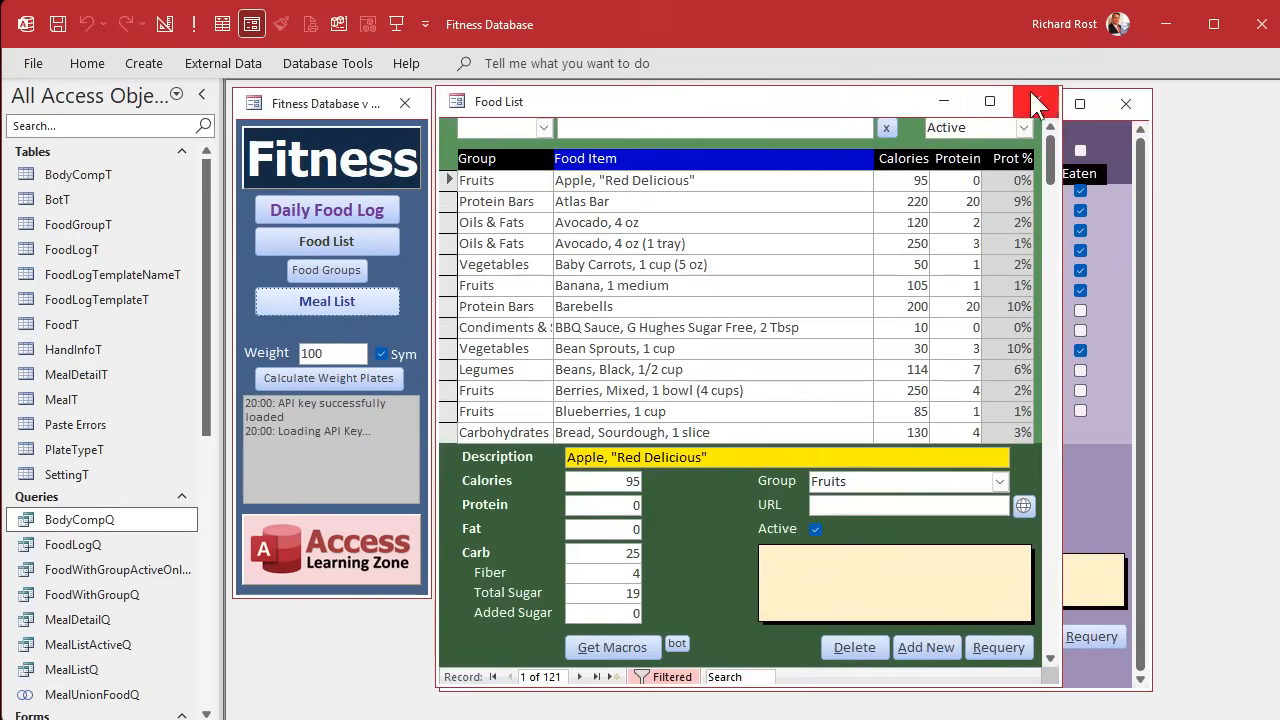
{"action": "left_click", "coordinate": [1035, 102]}
{"action": "left_click", "coordinate": [1125, 103]}
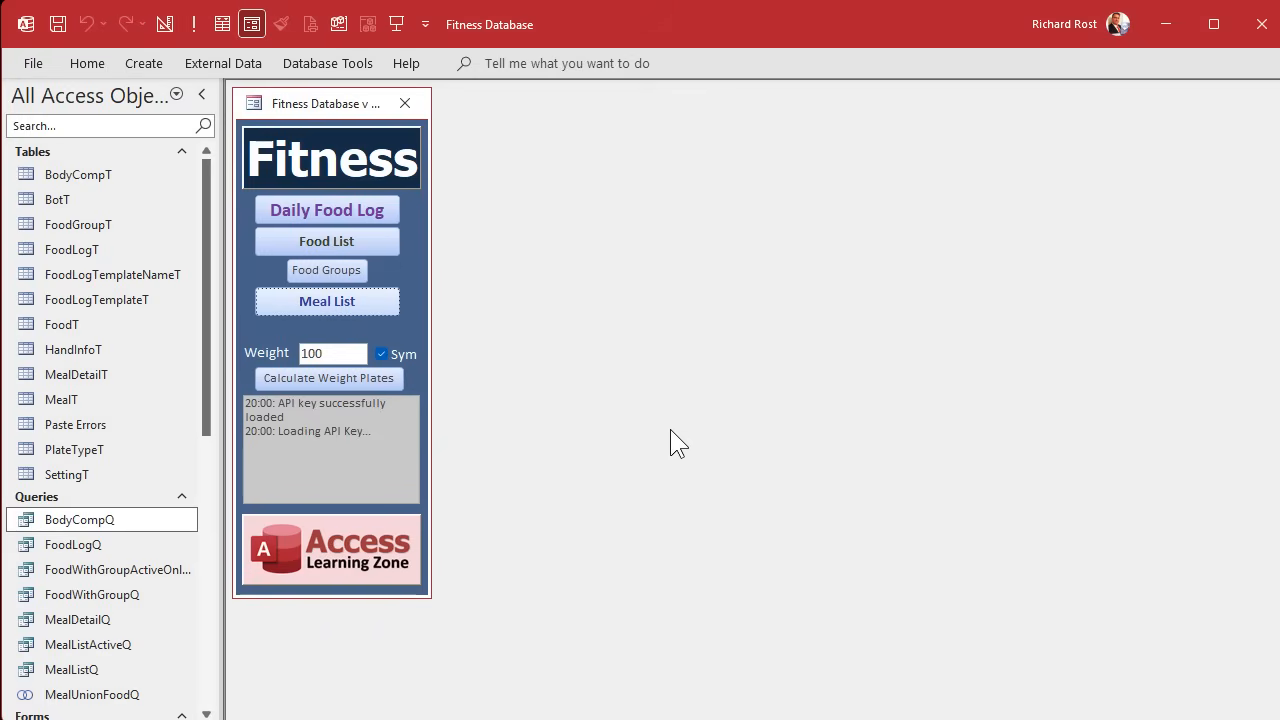
Duplicate the _ContinuousF form as a new form named BodyCompF.
{"action": "left_click_drag", "start_coordinate": [209, 337], "coordinate": [202, 529]}
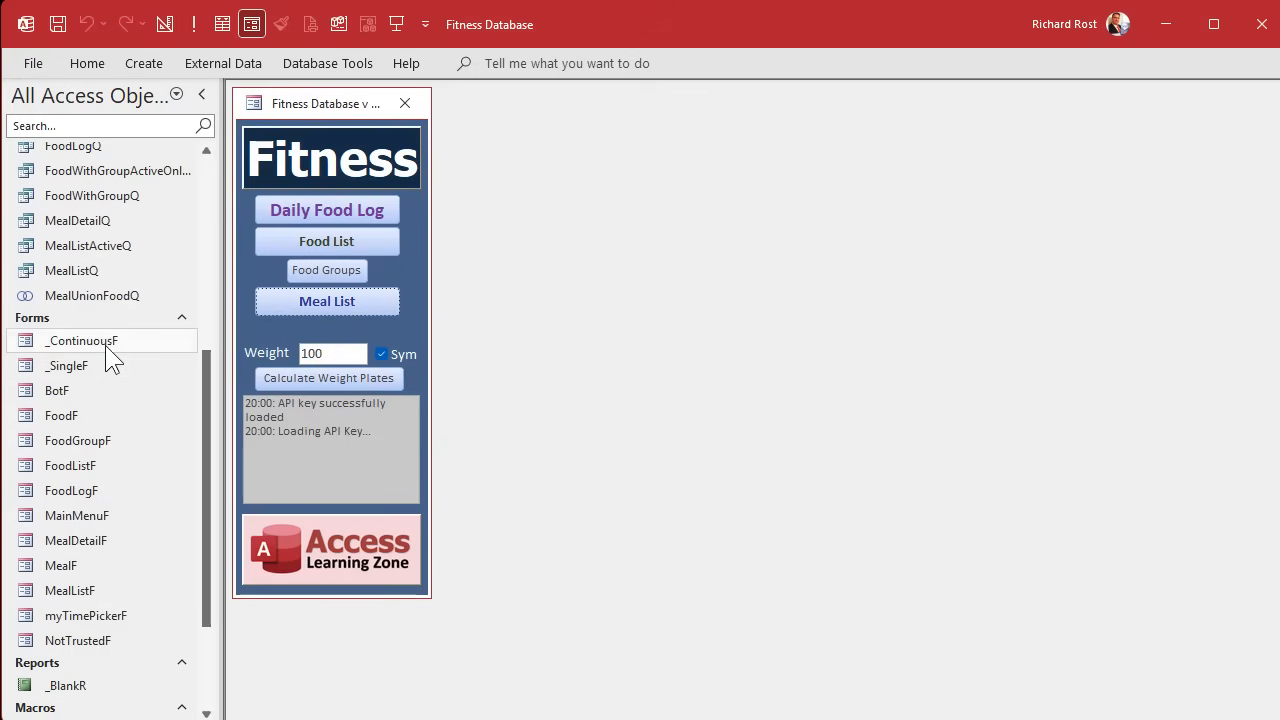
{"action": "left_click", "coordinate": [105, 343]}
{"action": "key", "text": "ctrl+v"}
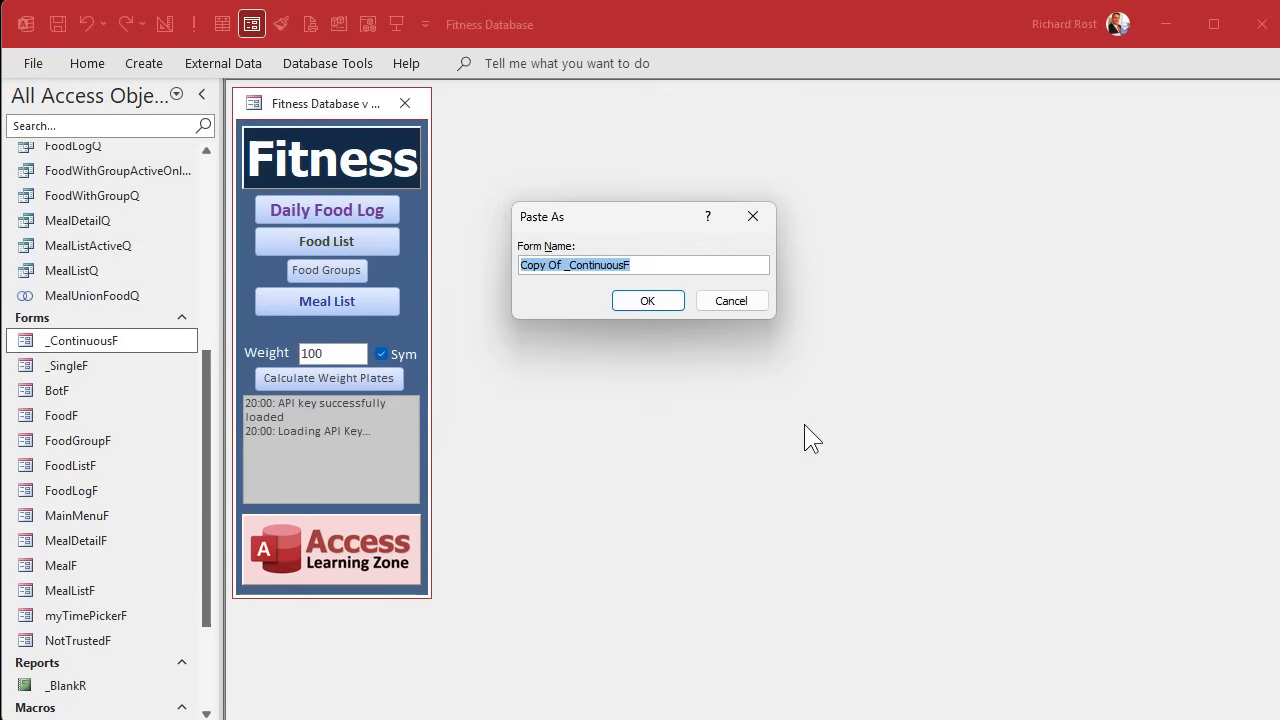
{"action": "type", "text": "BodyCompF"}
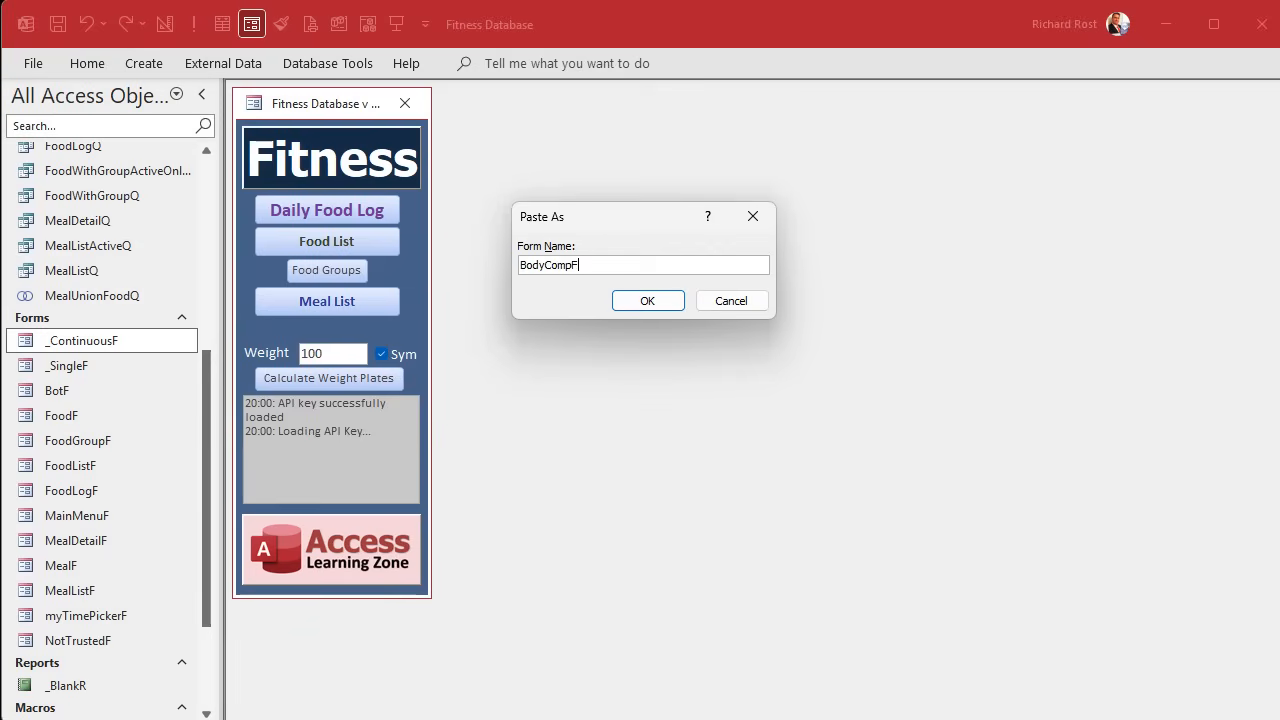
{"action": "key", "text": "Return"}
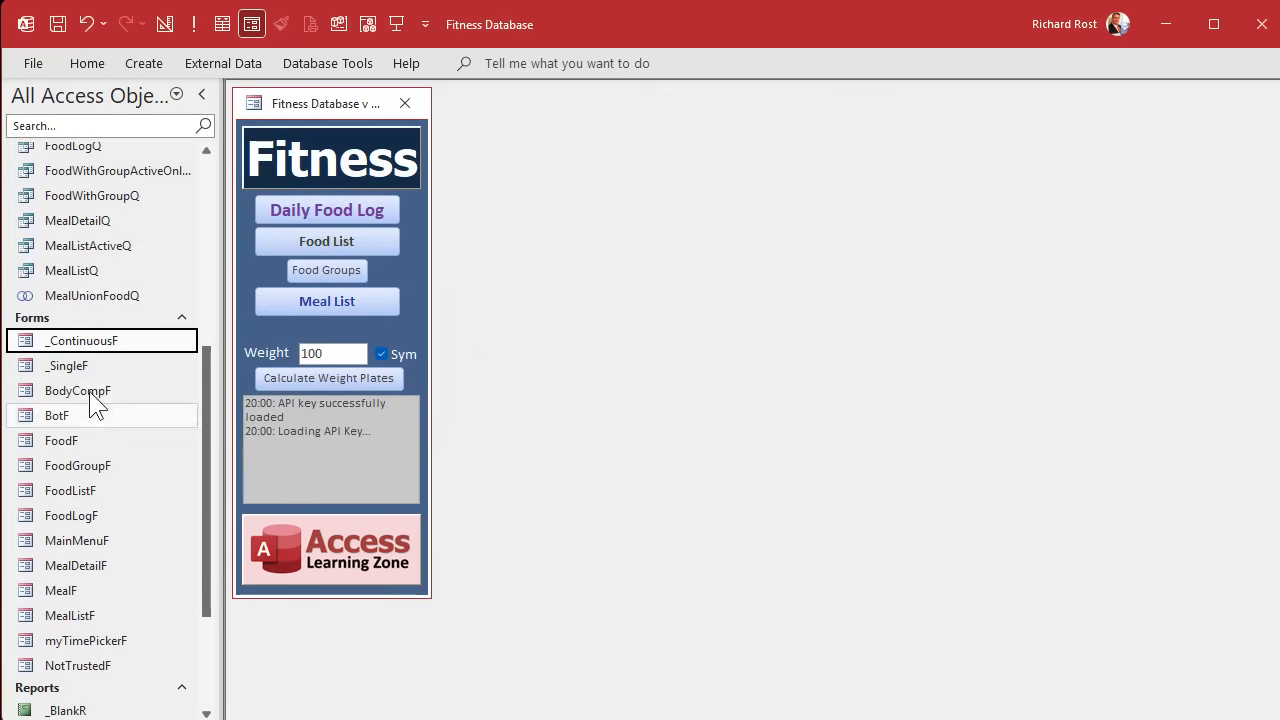
Open BodyCompF in Design View, enlarging its window and widening the form to about 5.54 inches.
{"action": "left_click", "coordinate": [94, 396]}
{"action": "right_click", "coordinate": [94, 396]}
{"action": "left_click", "coordinate": [161, 459]}
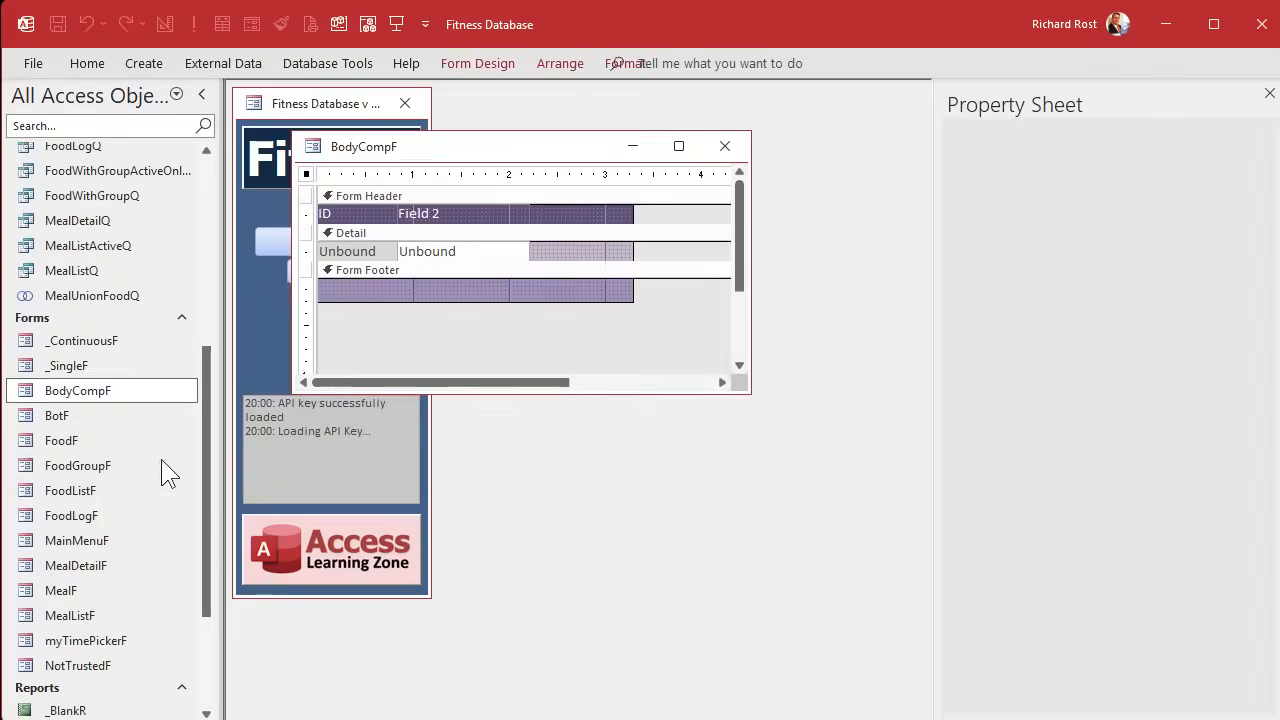
{"action": "left_click_drag", "start_coordinate": [745, 388], "coordinate": [899, 569]}
{"action": "left_click_drag", "start_coordinate": [631, 210], "coordinate": [850, 212]}
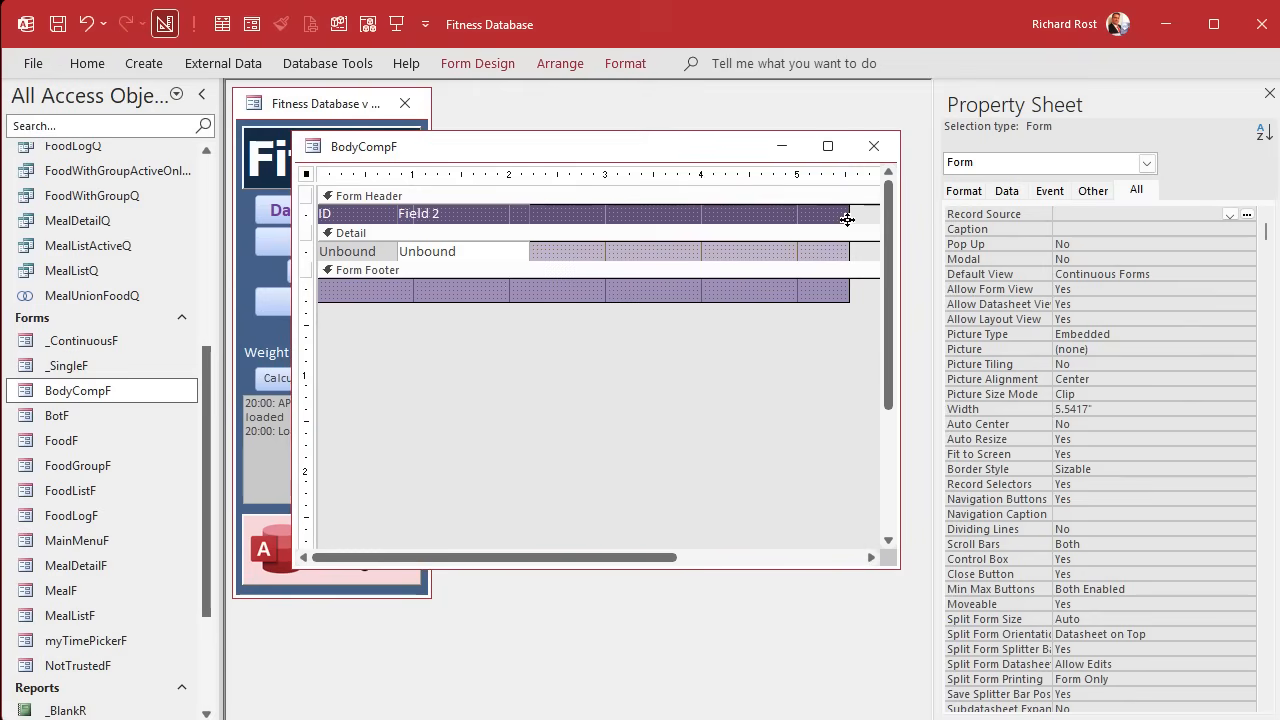
Set the Form Header's back color to a standard dark brown and darken it to #634023.
{"action": "left_click", "coordinate": [620, 196]}
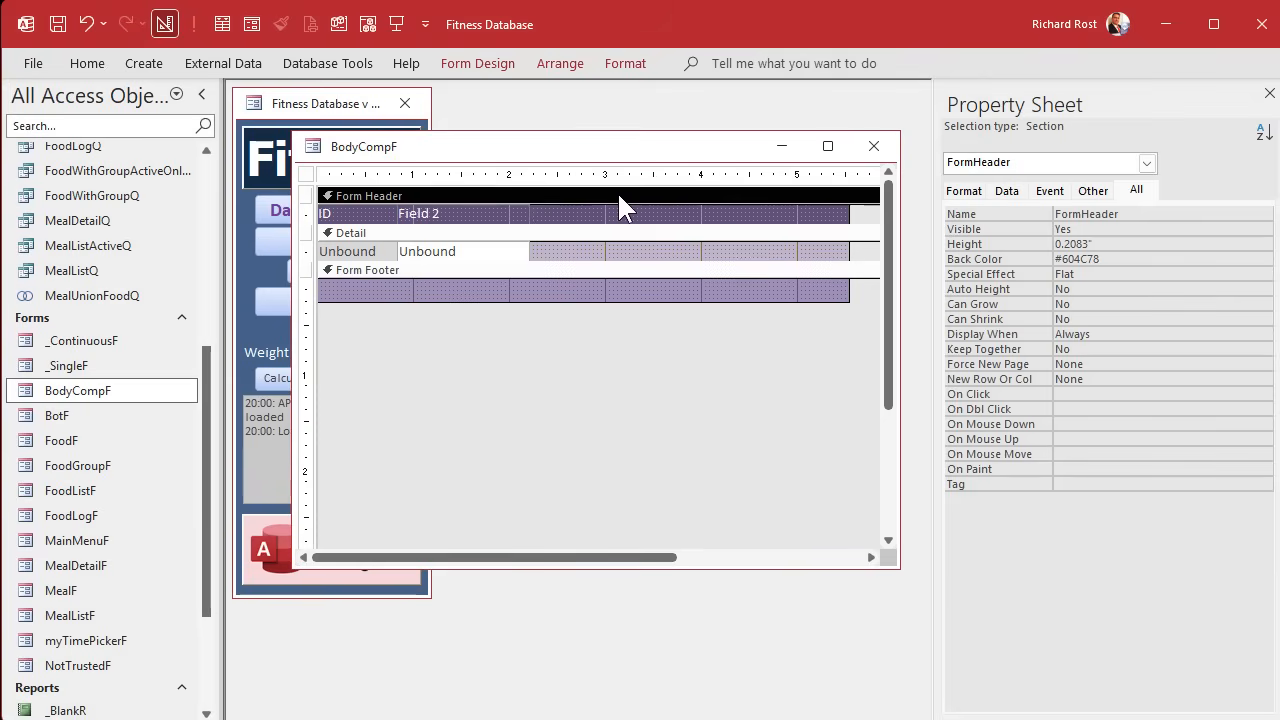
{"action": "left_click", "coordinate": [625, 63]}
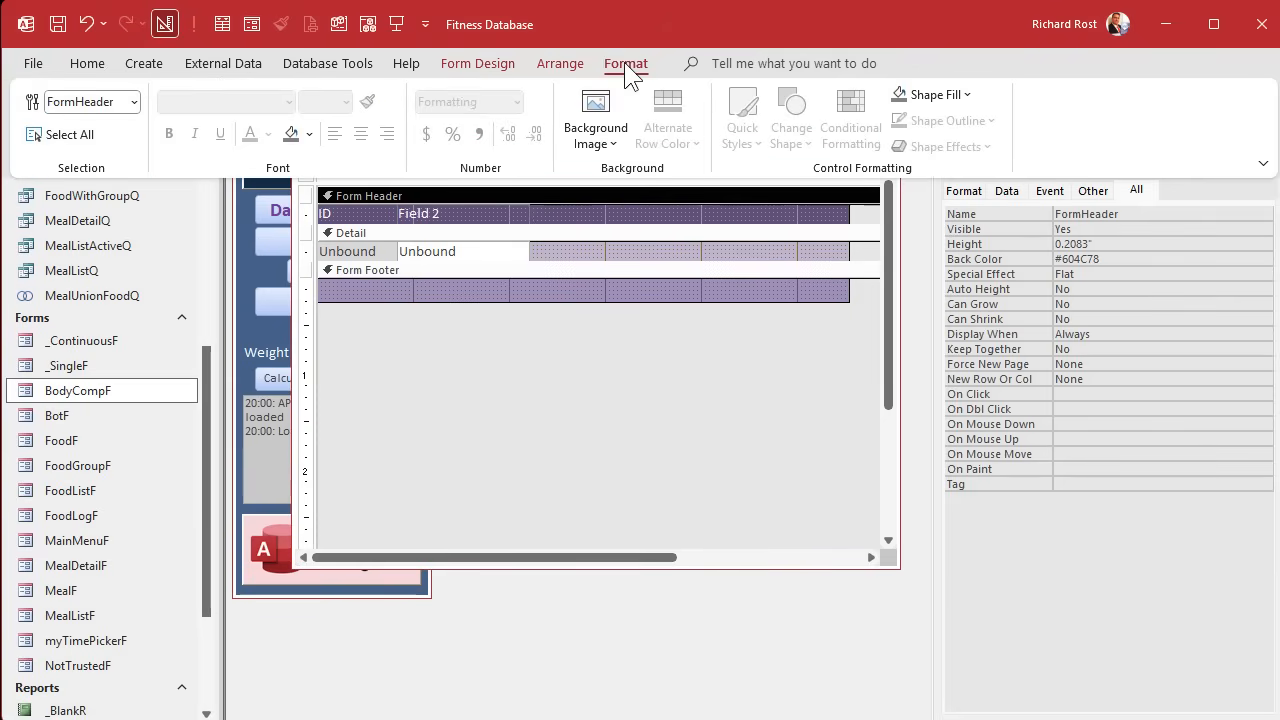
{"action": "left_click", "coordinate": [310, 130]}
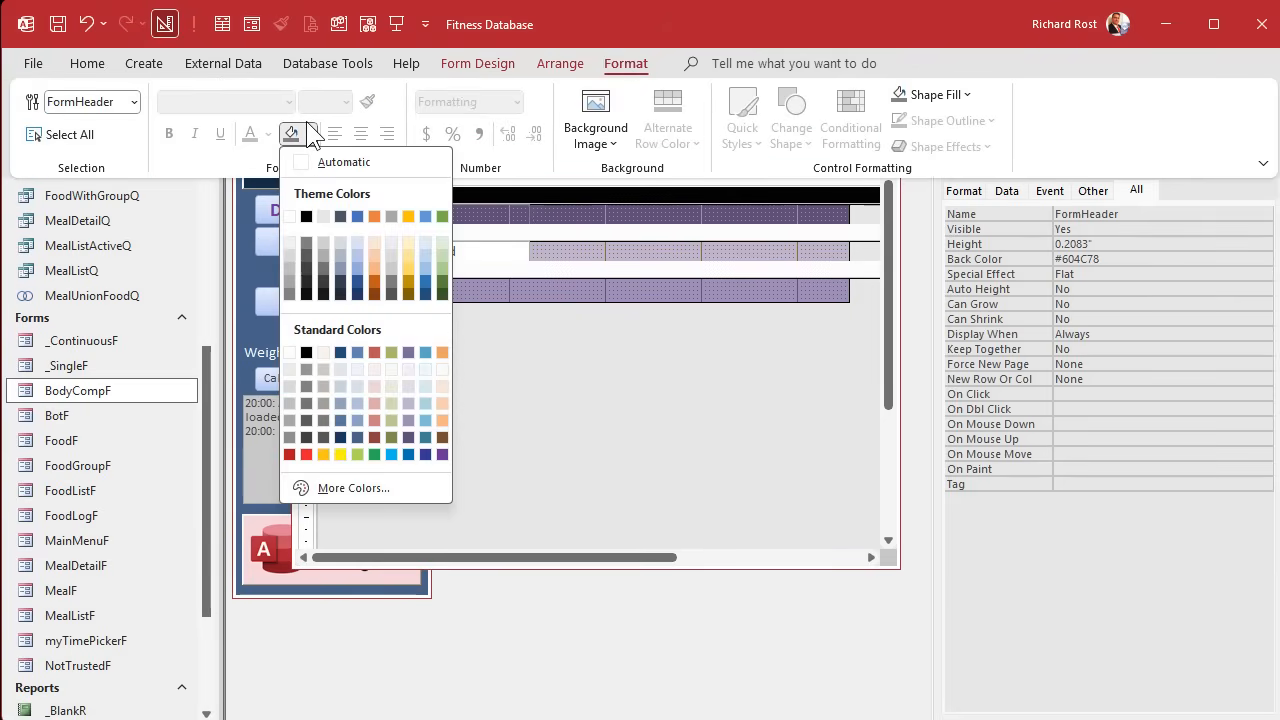
{"action": "left_click", "coordinate": [442, 437]}
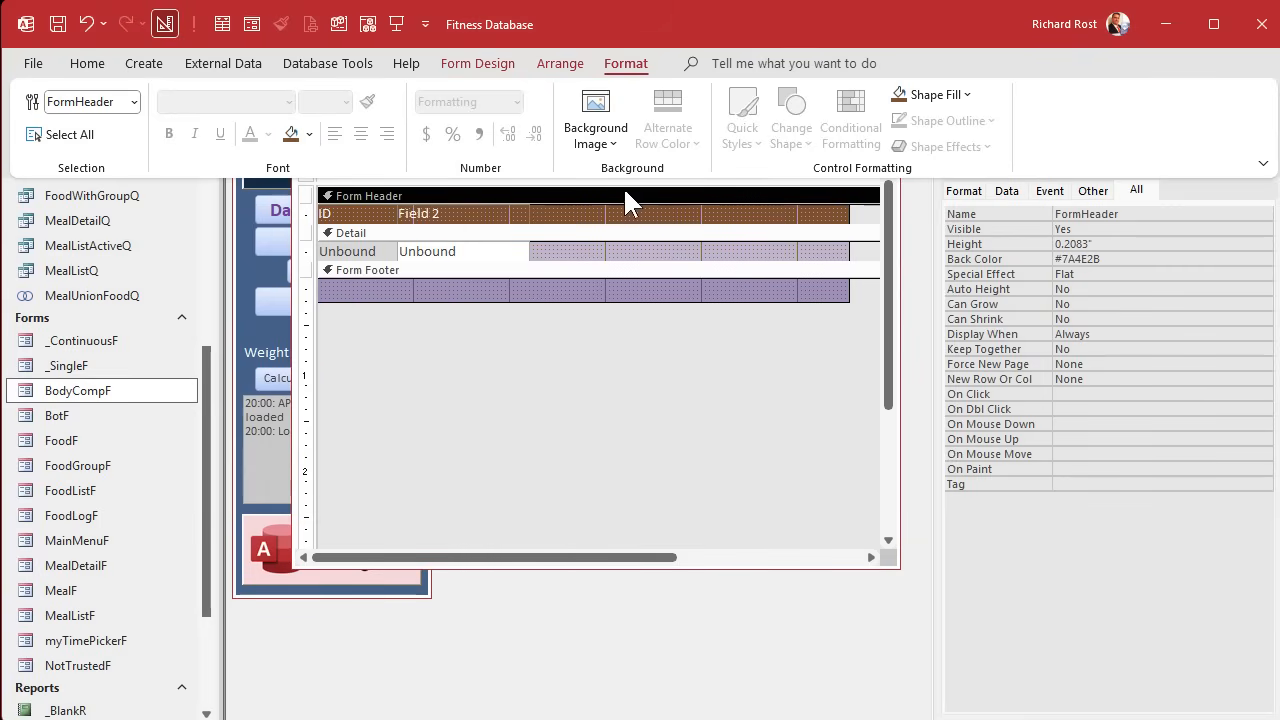
{"action": "left_click", "coordinate": [1151, 259]}
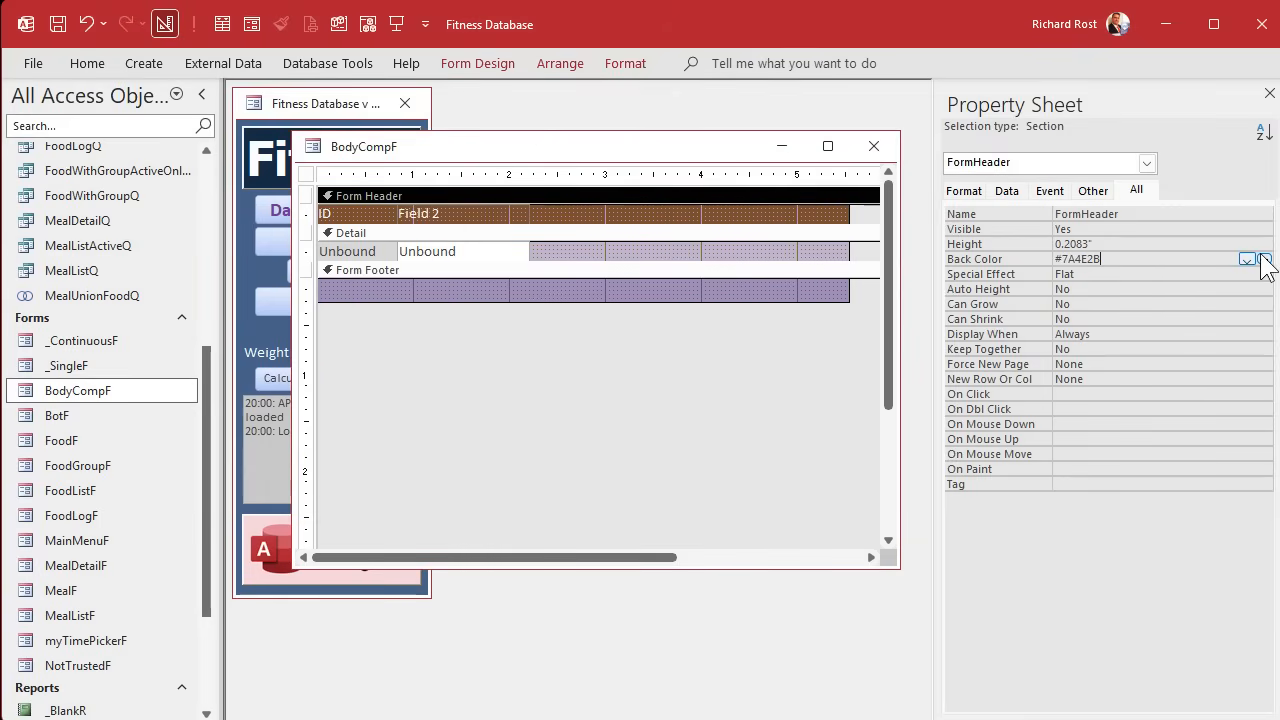
{"action": "left_click", "coordinate": [1247, 259]}
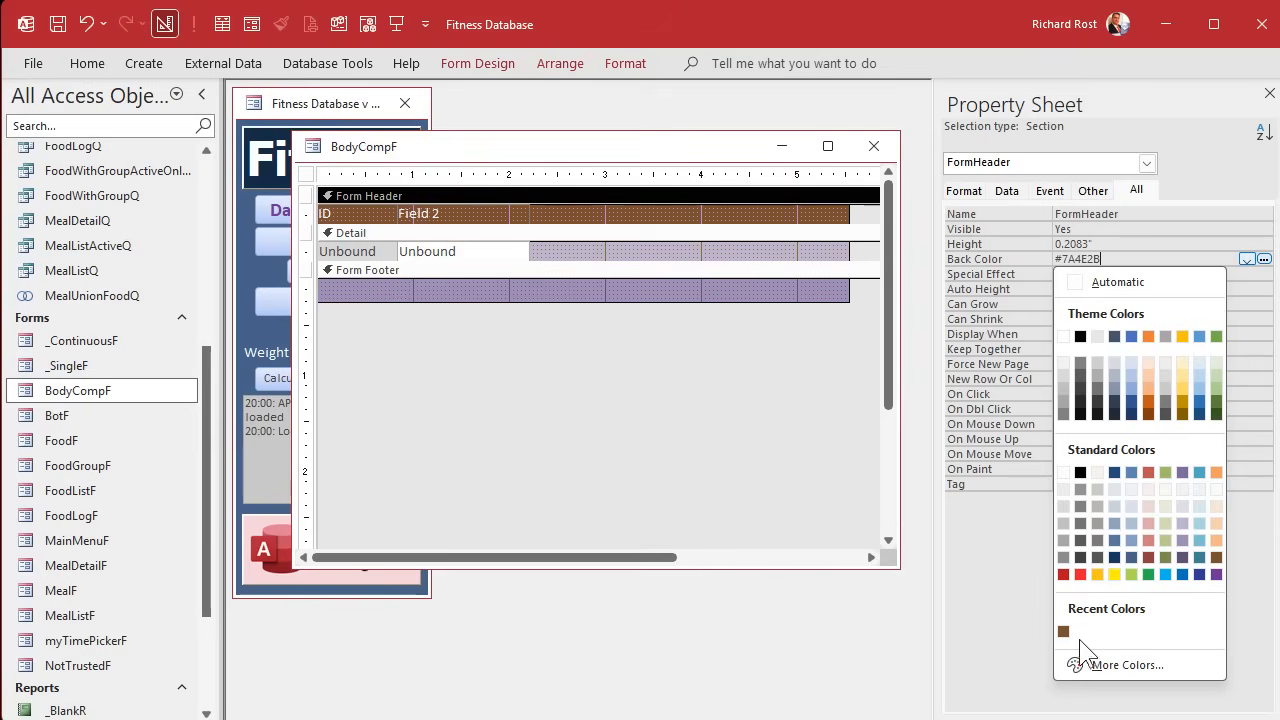
{"action": "left_click", "coordinate": [1128, 665]}
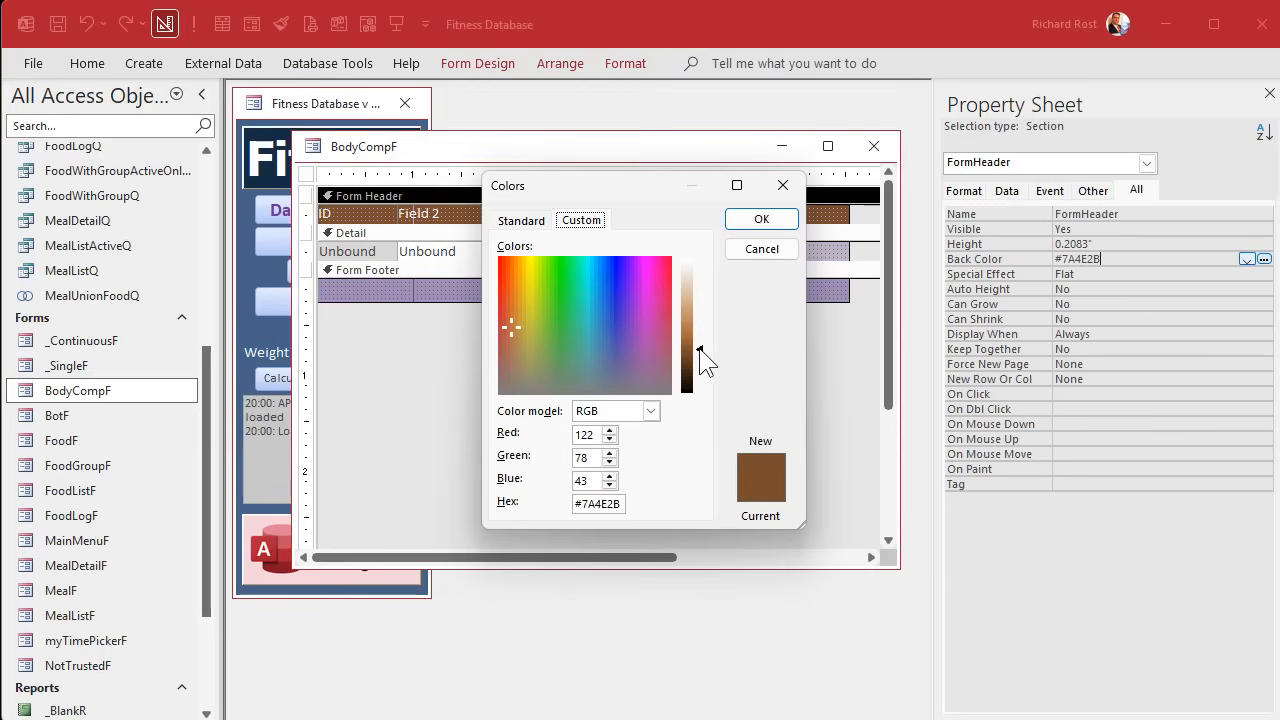
{"action": "left_click_drag", "start_coordinate": [703, 362], "coordinate": [701, 381]}
{"action": "left_click", "coordinate": [795, 220]}
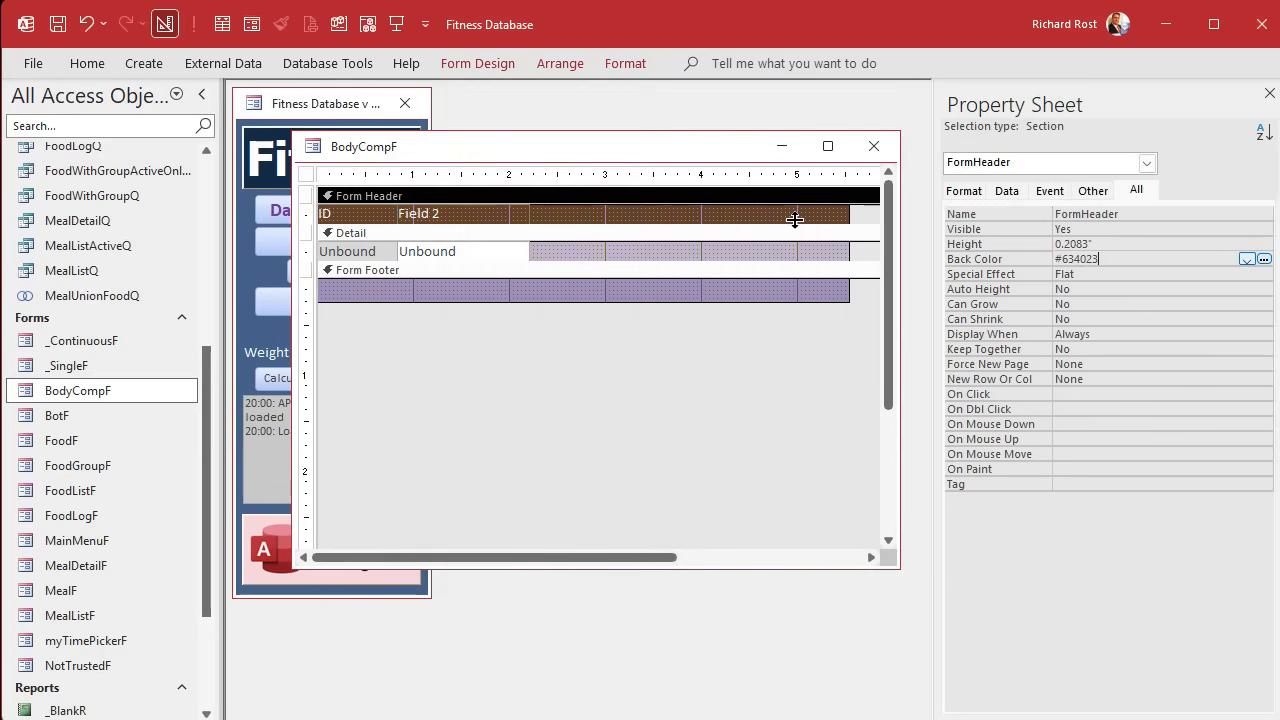
{"action": "left_click", "coordinate": [677, 270]}
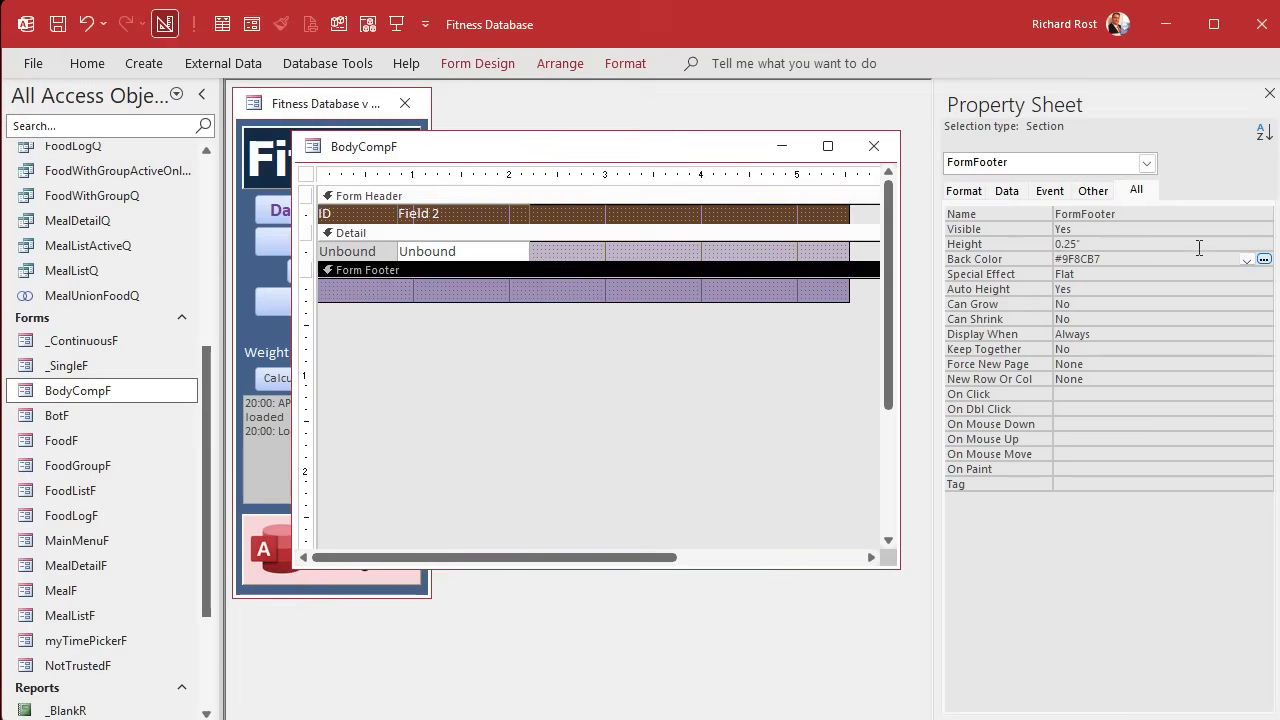
{"action": "left_click", "coordinate": [795, 208]}
{"action": "left_click", "coordinate": [1012, 259]}
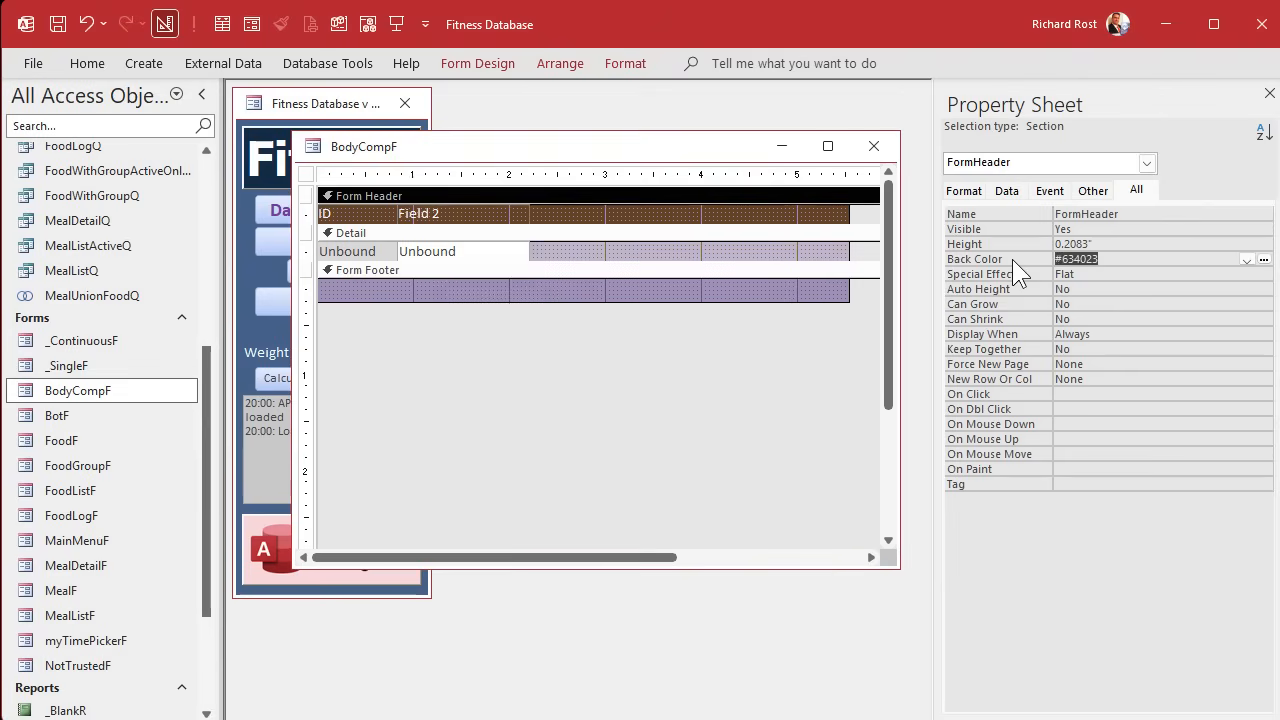
{"action": "left_click", "coordinate": [771, 269]}
{"action": "key", "text": "ctrl+v"}
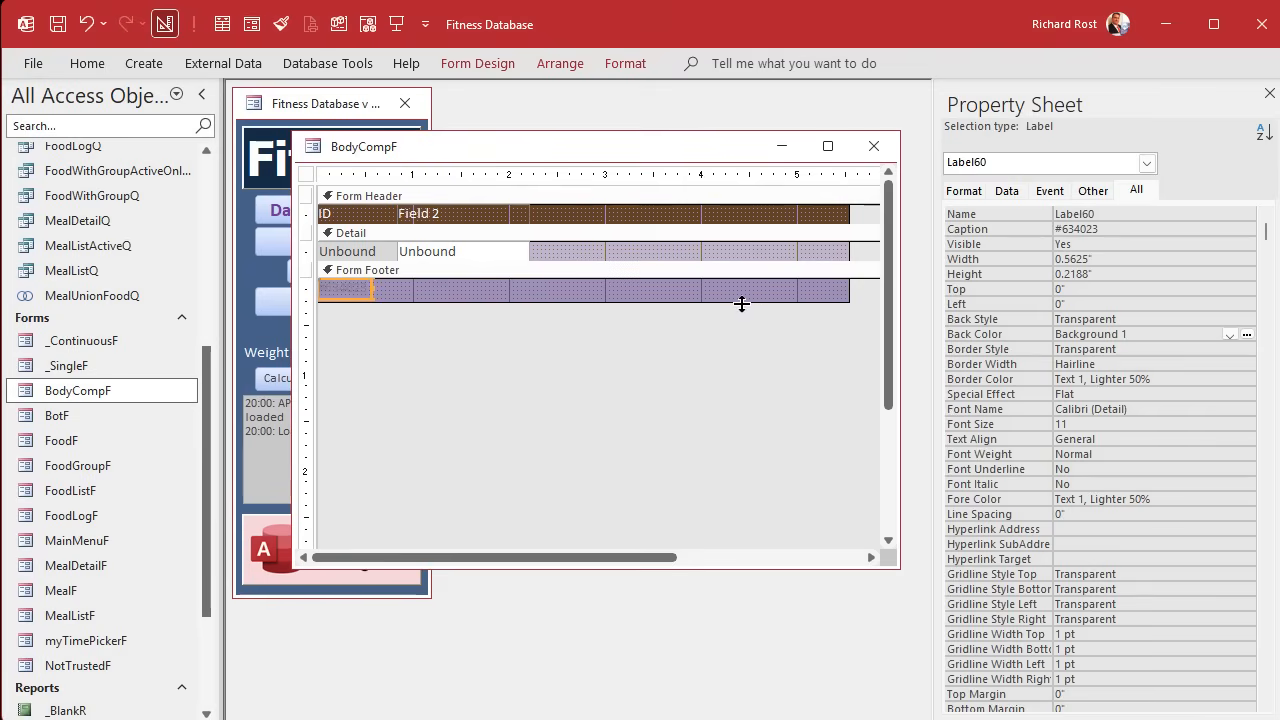
{"action": "key", "text": "ctrl+z"}
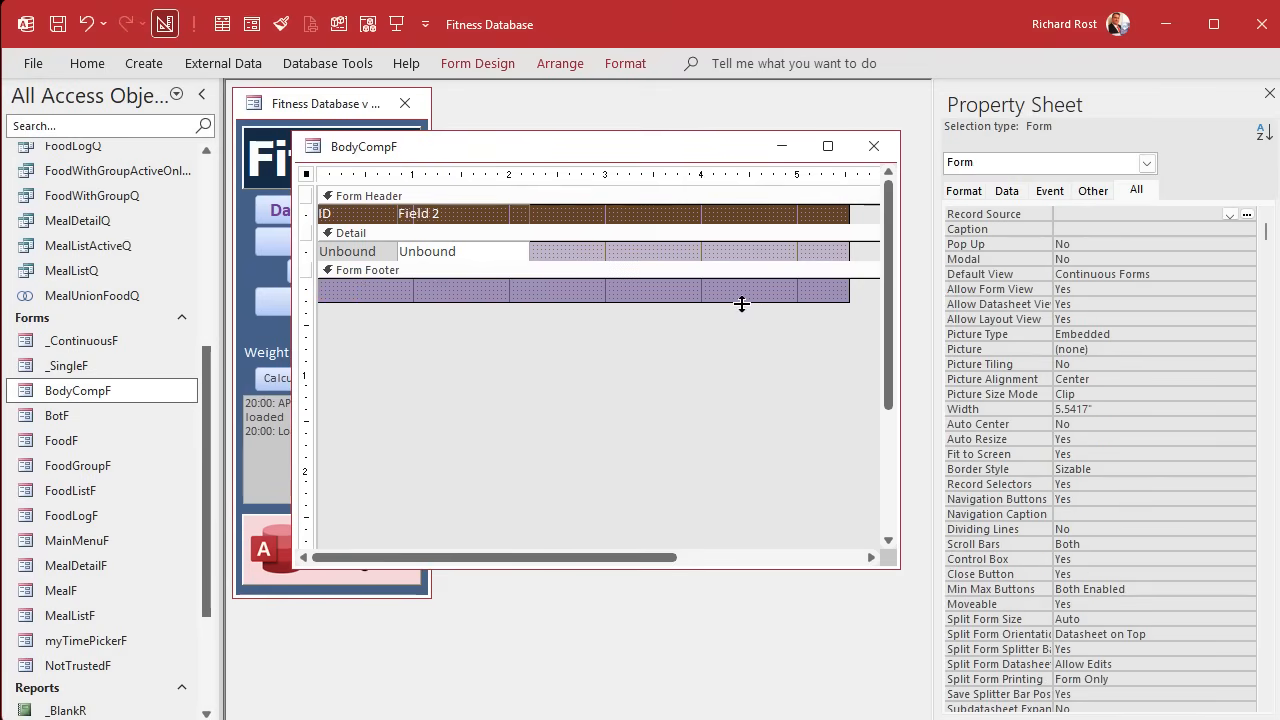
Copy the Form Header's back color #634023 to the Form Footer's back color.
{"action": "left_click", "coordinate": [667, 196]}
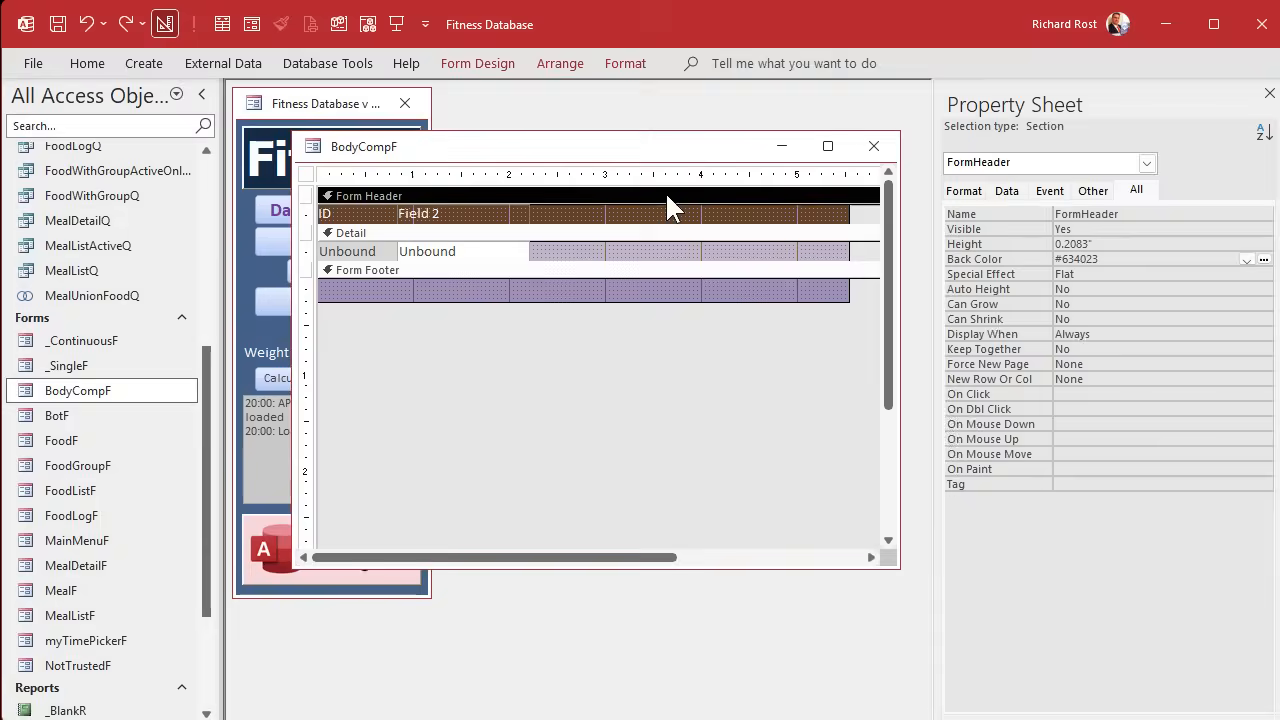
{"action": "left_click", "coordinate": [1014, 259]}
{"action": "key", "text": "ctrl+c"}
{"action": "left_click", "coordinate": [636, 268]}
{"action": "left_click", "coordinate": [1008, 259]}
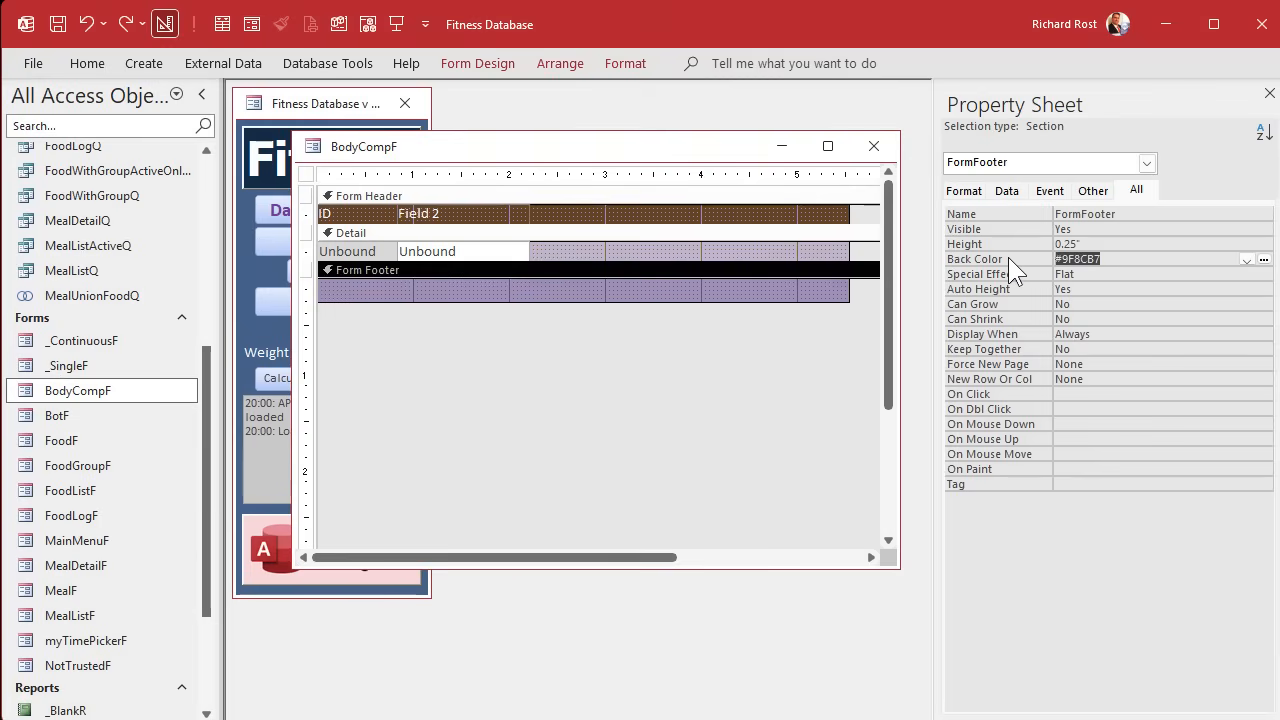
{"action": "key", "text": "ctrl+v"}
{"action": "left_click", "coordinate": [1100, 276]}
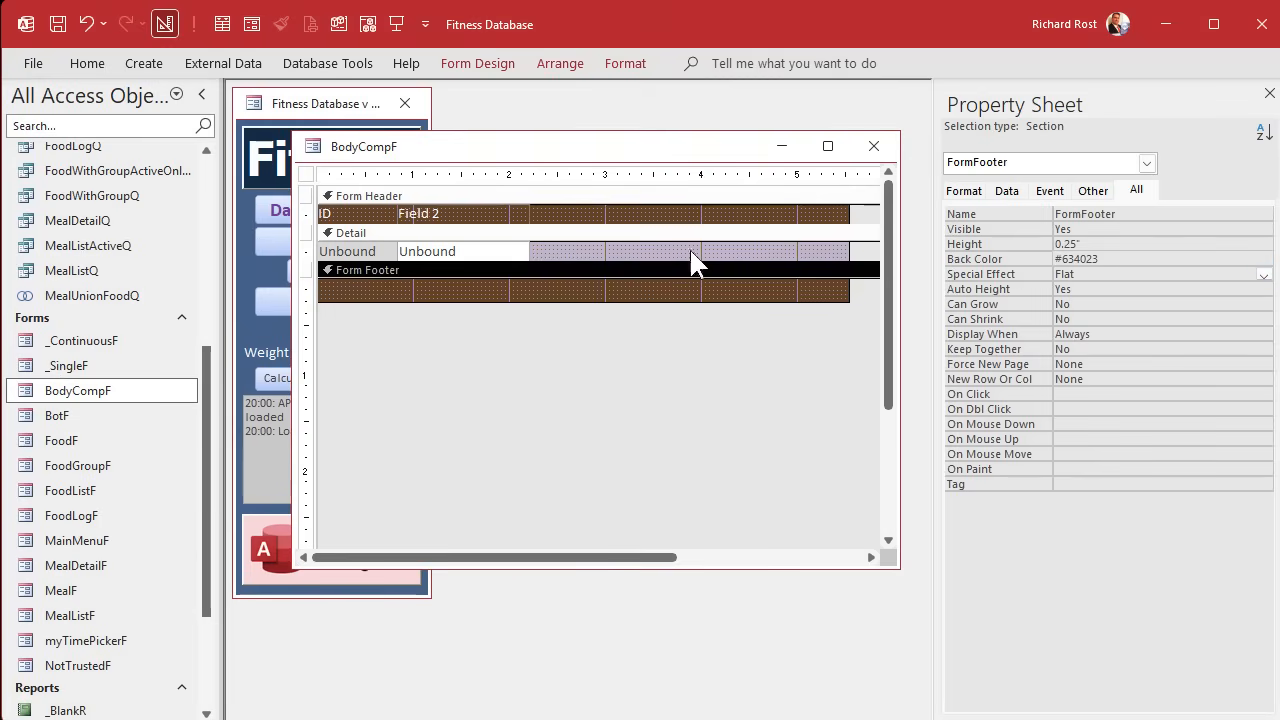
Apply the header's brown to the Detail section's back color and lighten it to #85562F.
{"action": "left_click", "coordinate": [664, 232]}
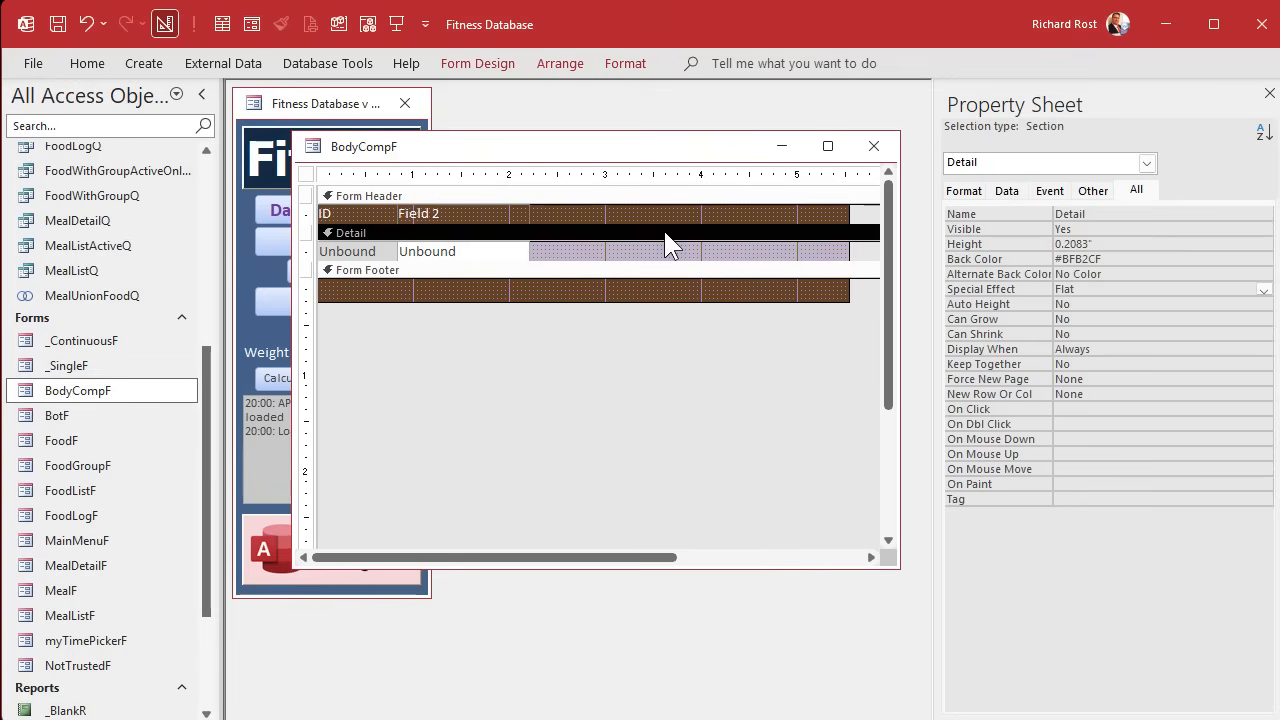
{"action": "left_click", "coordinate": [1022, 259]}
{"action": "key", "text": "ctrl+v"}
{"action": "left_click", "coordinate": [1120, 273]}
{"action": "left_click", "coordinate": [1121, 262]}
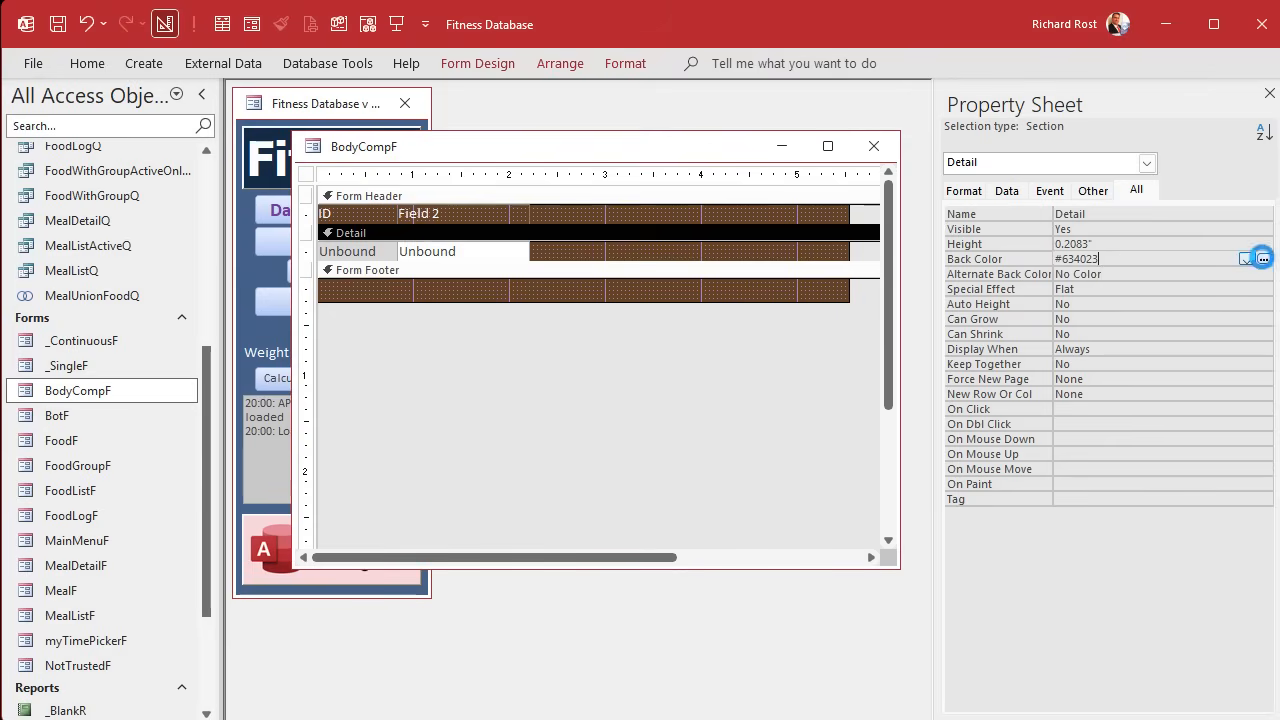
{"action": "left_click", "coordinate": [1264, 260]}
{"action": "left_click", "coordinate": [1145, 666]}
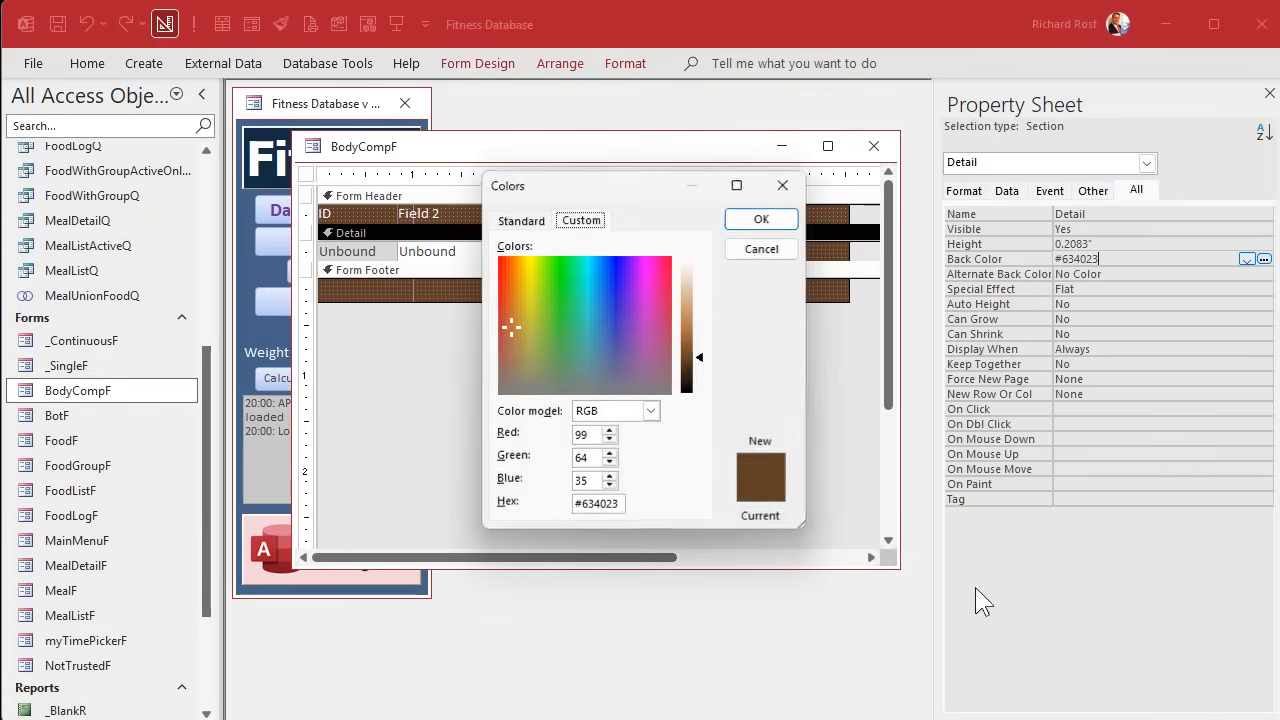
{"action": "left_click_drag", "start_coordinate": [705, 359], "coordinate": [707, 345]}
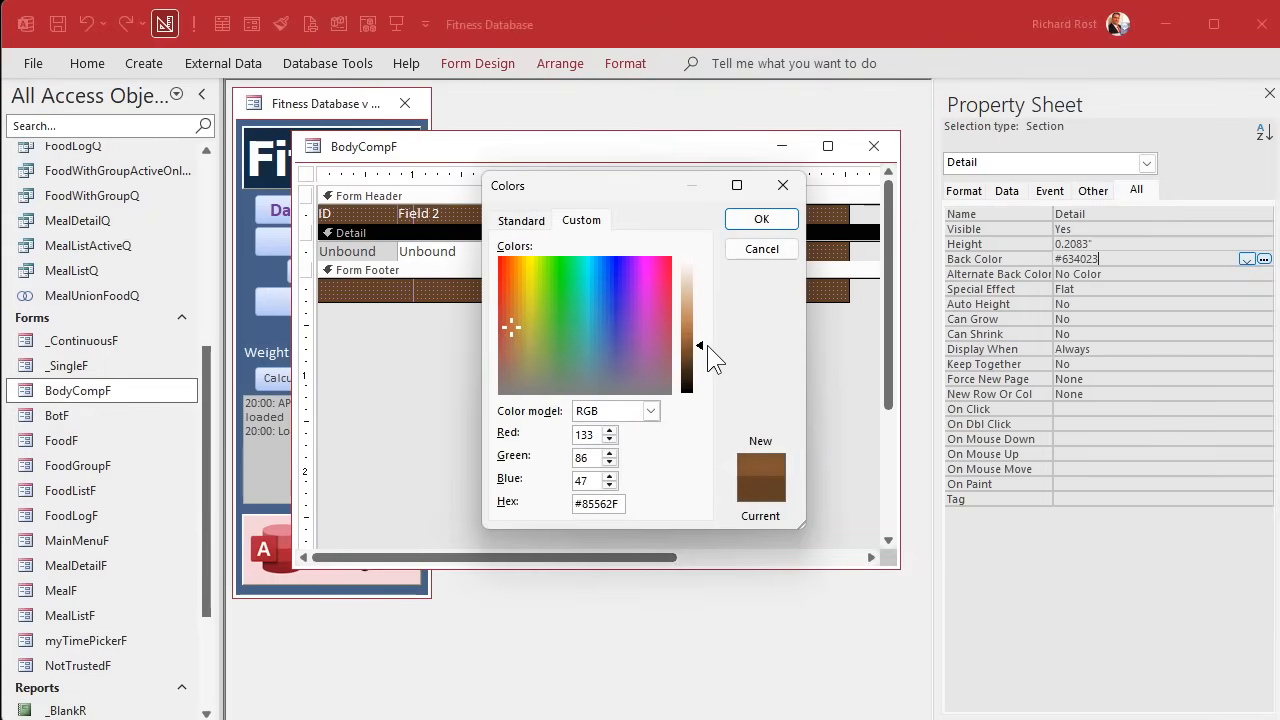
{"action": "left_click", "coordinate": [761, 218]}
{"action": "left_click", "coordinate": [670, 362]}
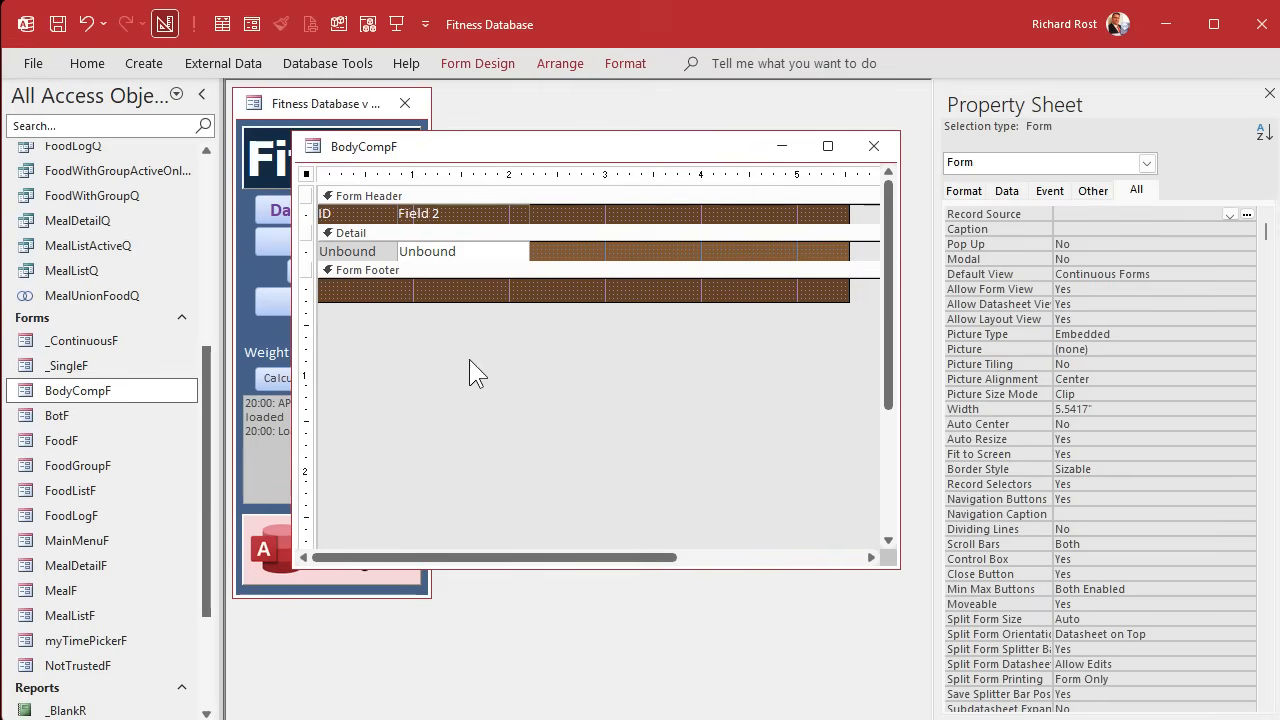
Reposition the BodyCompF design window and set the form's record source to BodyCompQ.
{"action": "left_click_drag", "start_coordinate": [614, 147], "coordinate": [569, 144]}
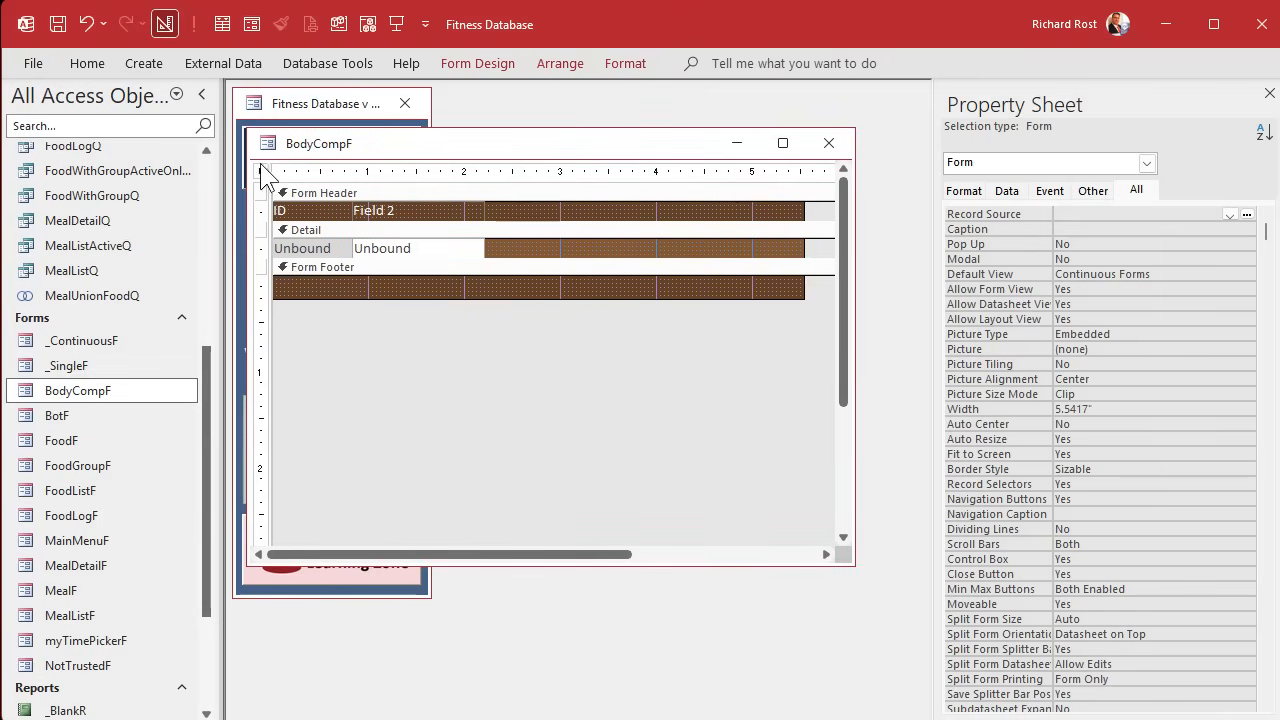
{"action": "left_click", "coordinate": [1004, 191]}
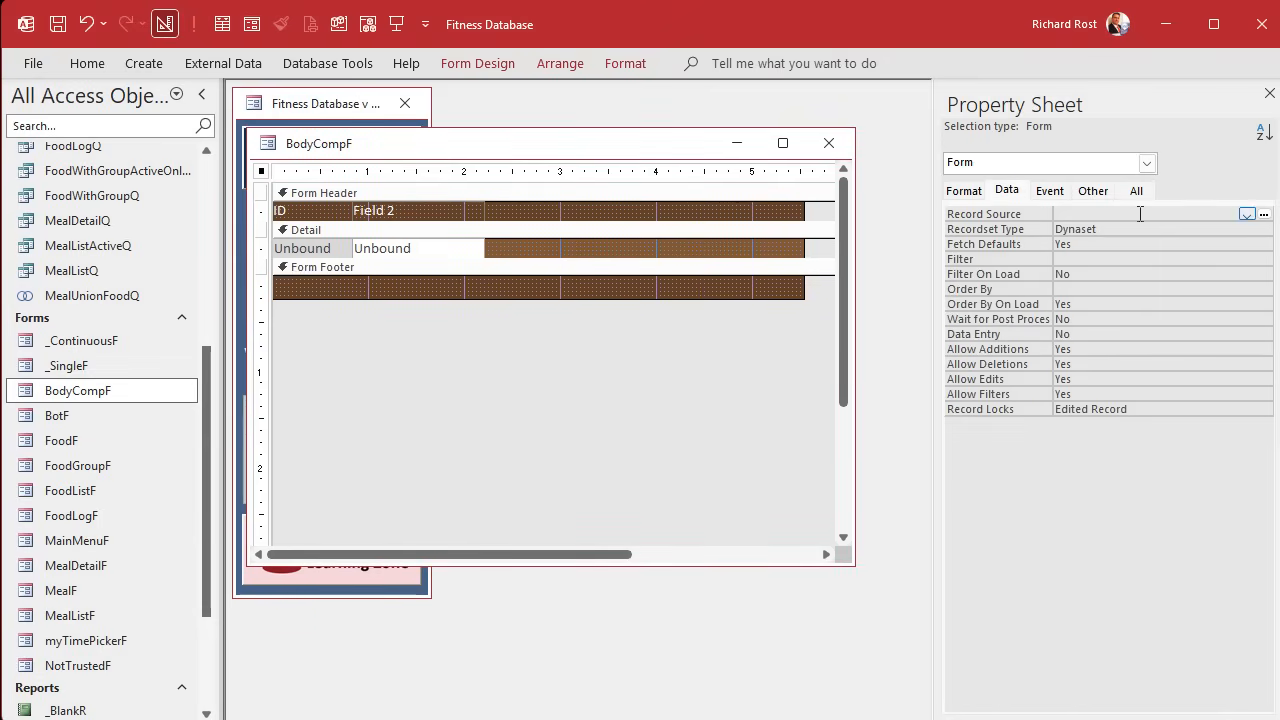
{"action": "left_click", "coordinate": [1246, 214]}
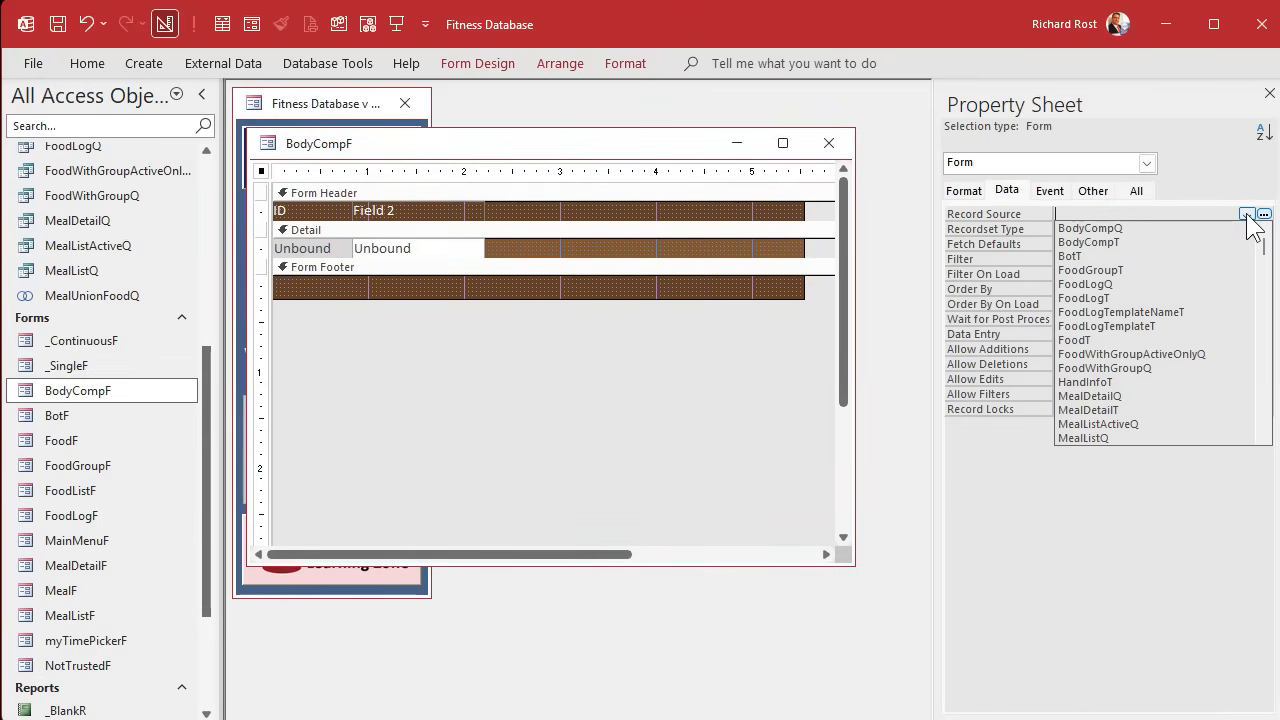
{"action": "left_click", "coordinate": [1172, 228]}
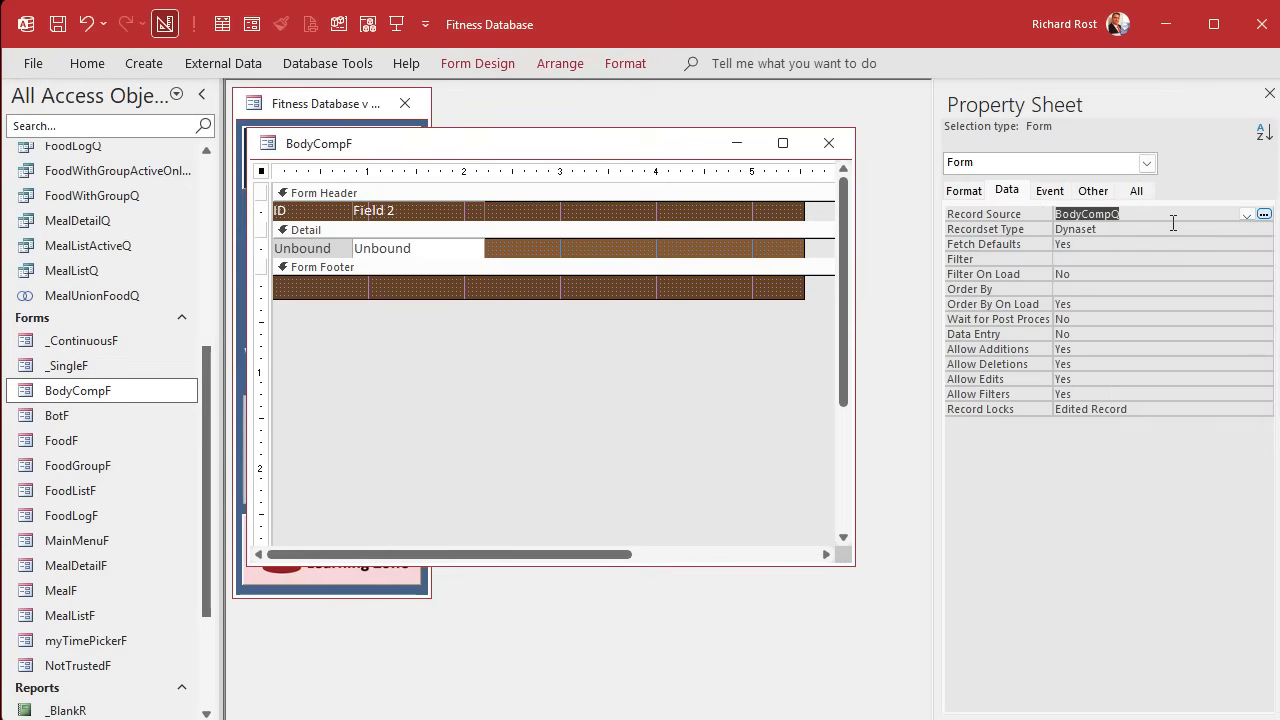
{"action": "key", "text": "Tab"}
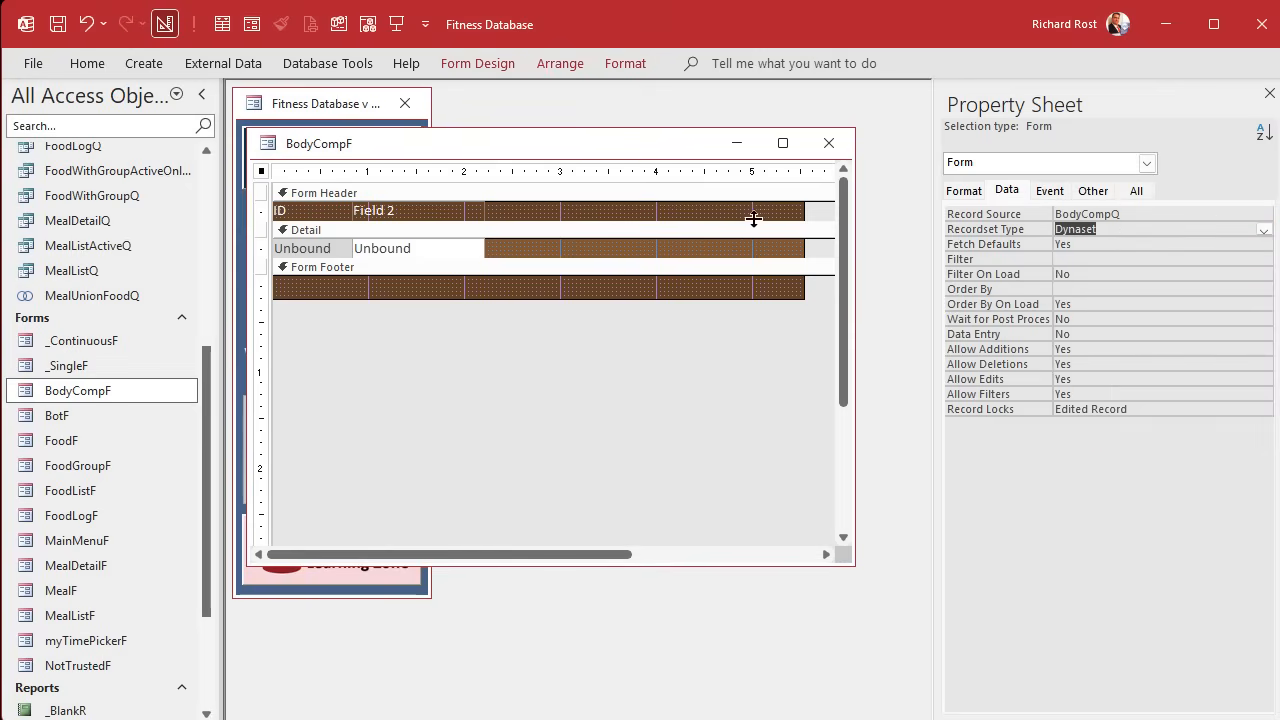
Make the Detail section taller and add all BodyCompQ fields from DateTimeStamp through BodyFatPct, leaving out BodyCompID.
{"action": "left_click_drag", "start_coordinate": [640, 262], "coordinate": [614, 386]}
{"action": "left_click", "coordinate": [511, 60]}
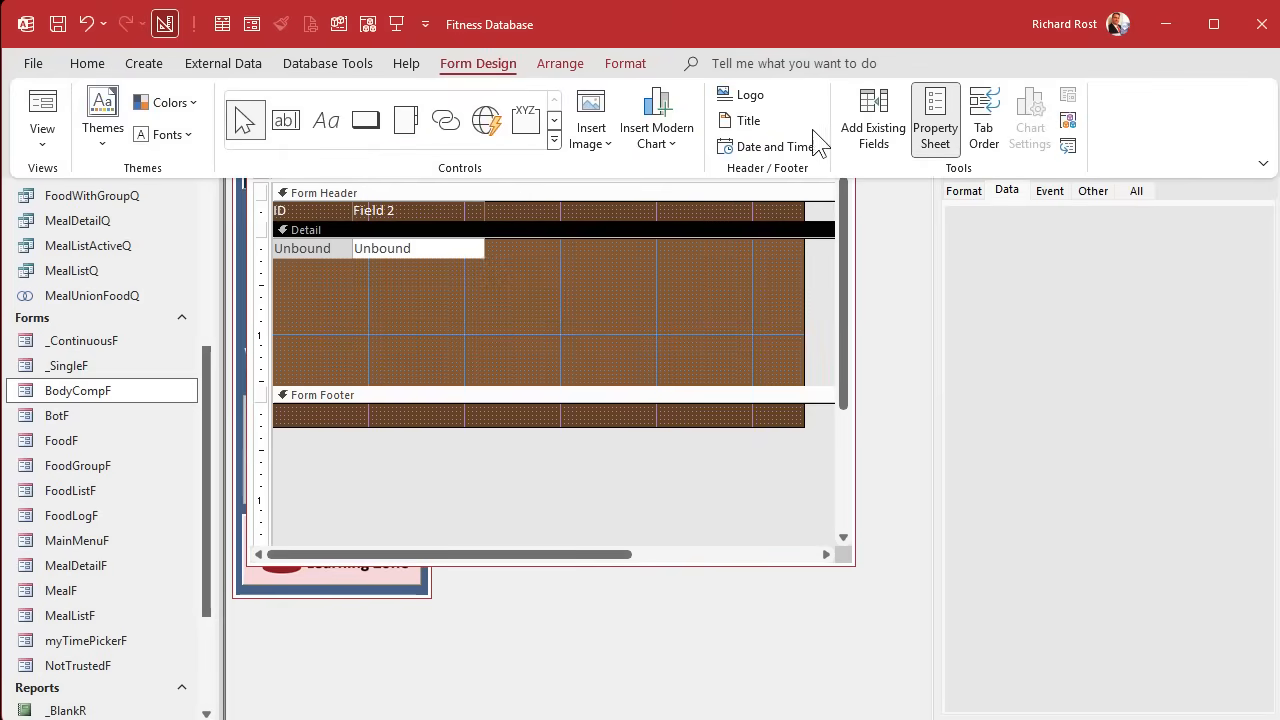
{"action": "left_click", "coordinate": [872, 127]}
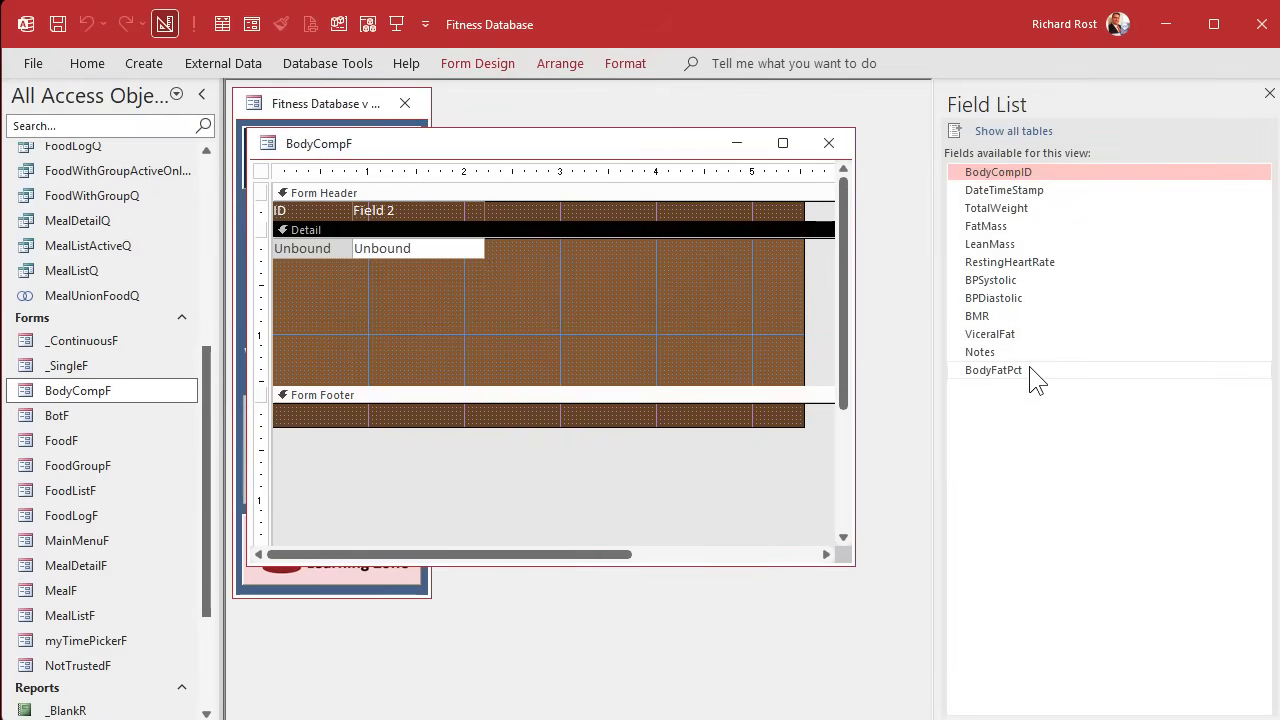
{"action": "mouse_move", "coordinate": [1036, 380]}
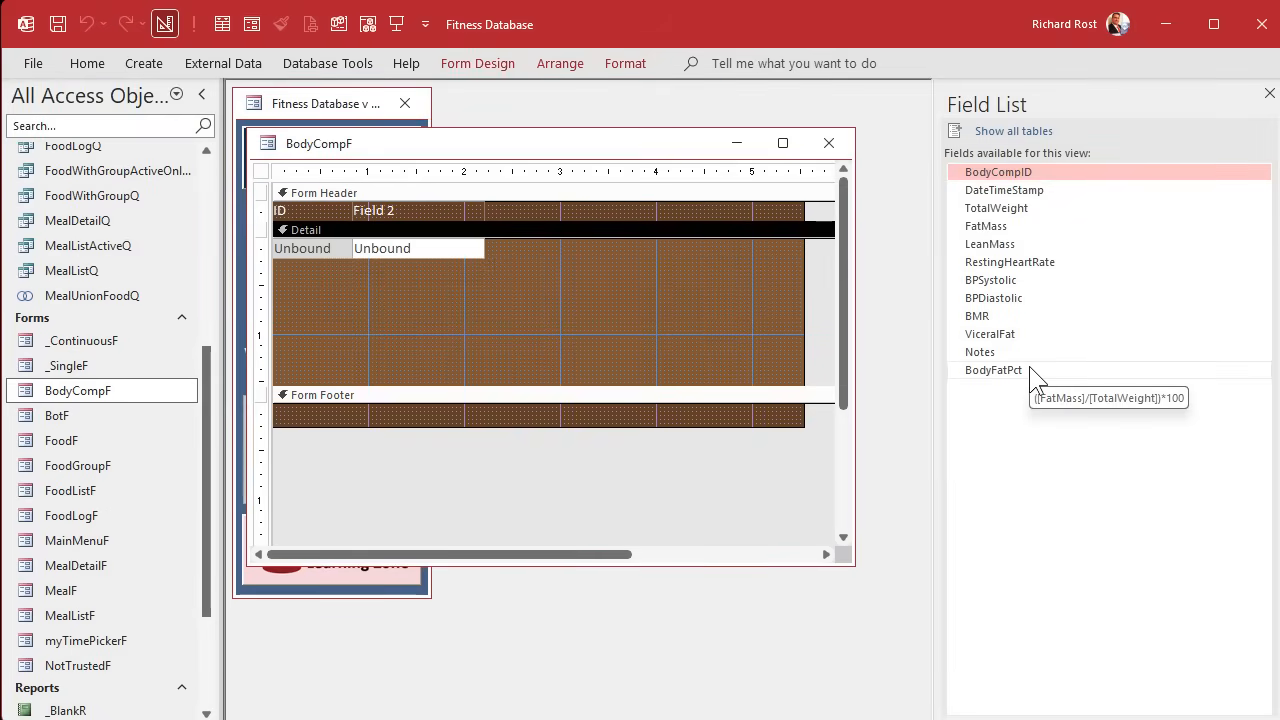
{"action": "left_click", "coordinate": [1053, 190]}
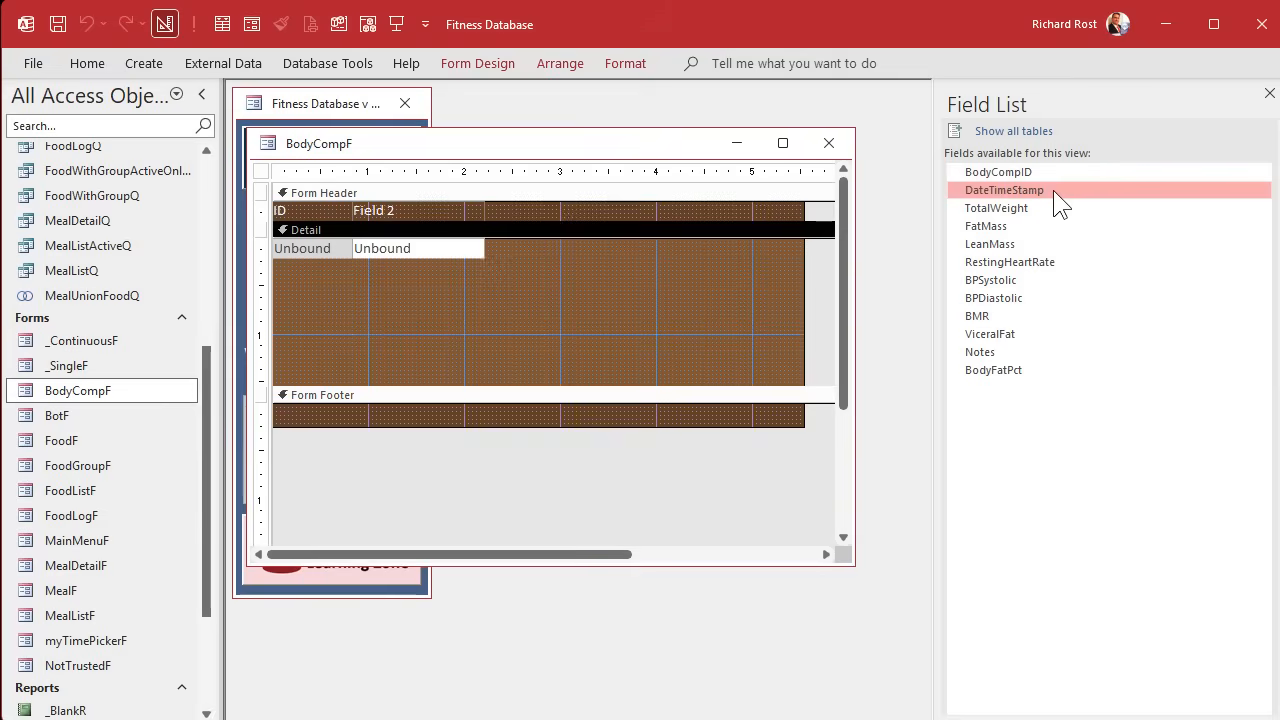
{"action": "left_click", "coordinate": [1033, 375], "text": "shift"}
{"action": "left_click_drag", "start_coordinate": [1048, 261], "coordinate": [560, 270]}
{"action": "left_click", "coordinate": [325, 375]}
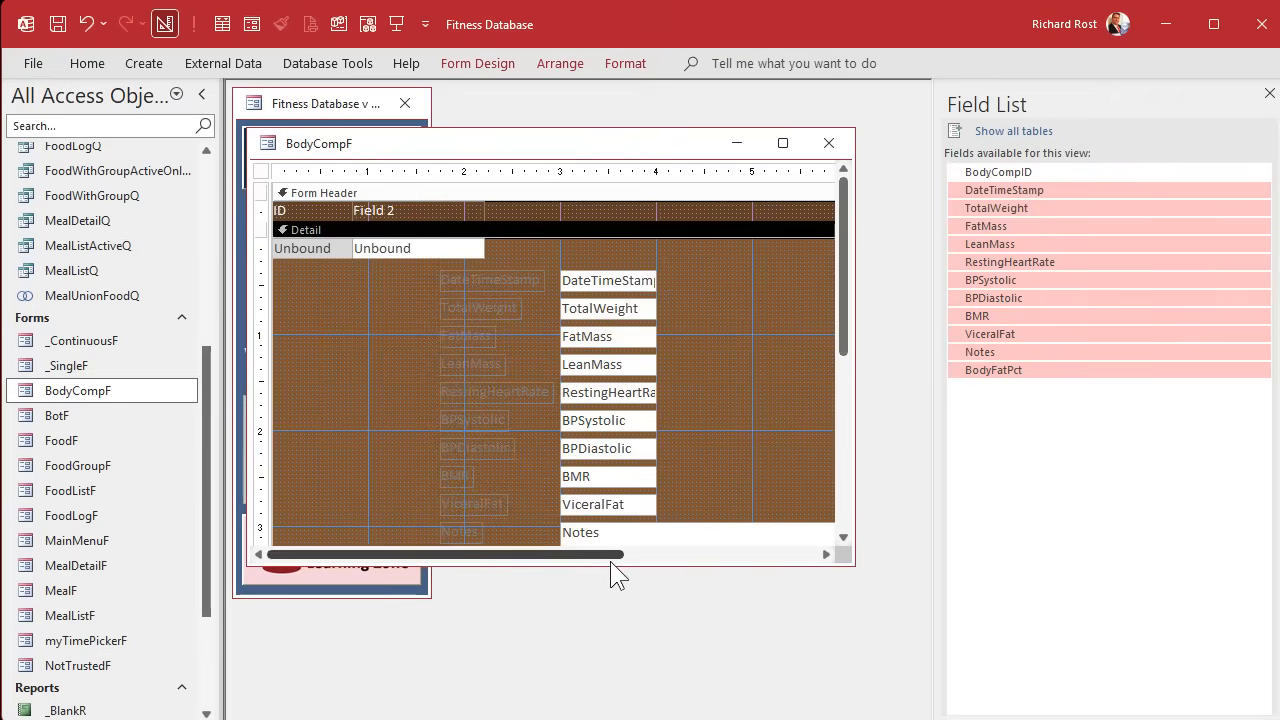
Enlarge the form window and delete the new fields' labels and the two unbound text boxes from the Detail section.
{"action": "left_click_drag", "start_coordinate": [610, 567], "coordinate": [609, 676]}
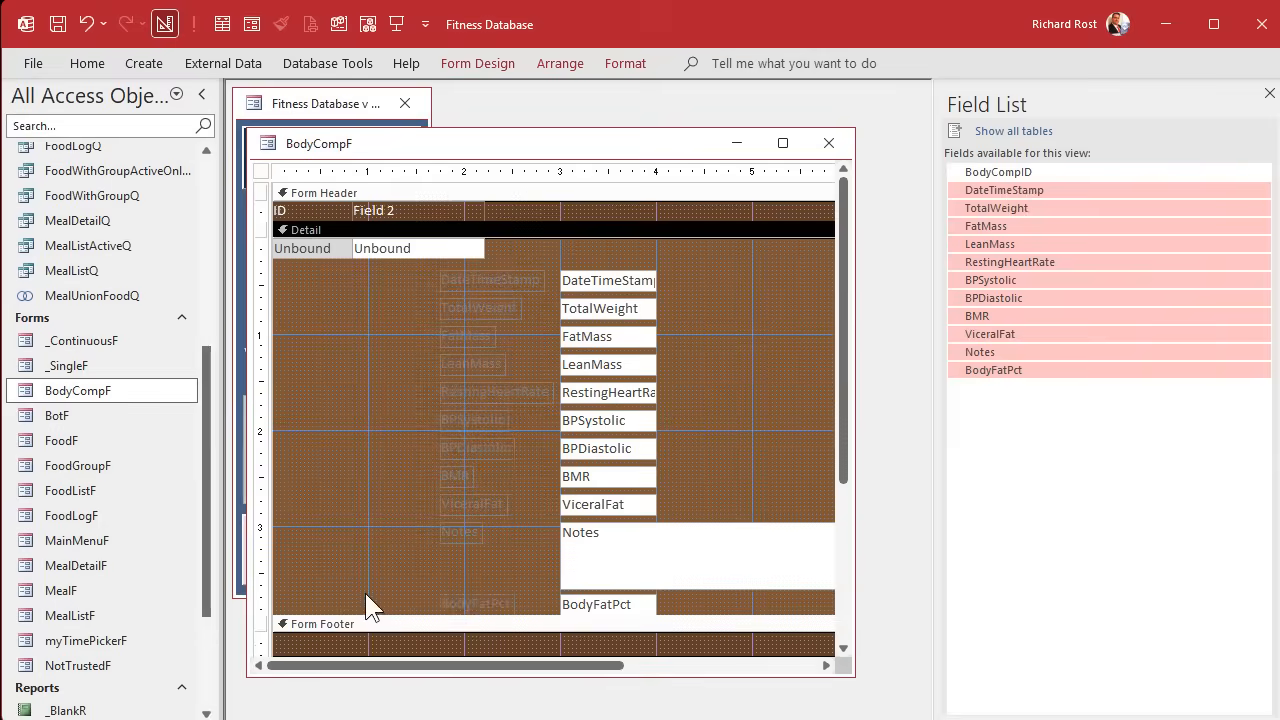
{"action": "left_click_drag", "start_coordinate": [405, 614], "coordinate": [538, 283]}
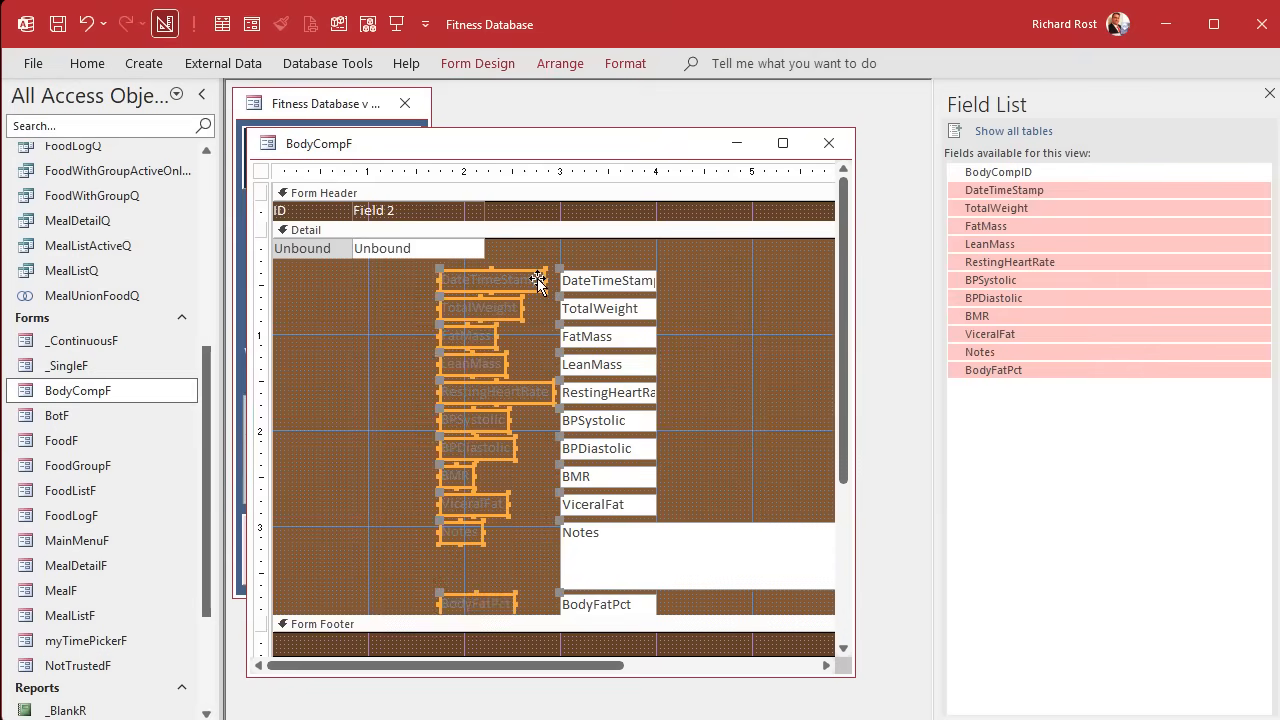
{"action": "key", "text": "Delete"}
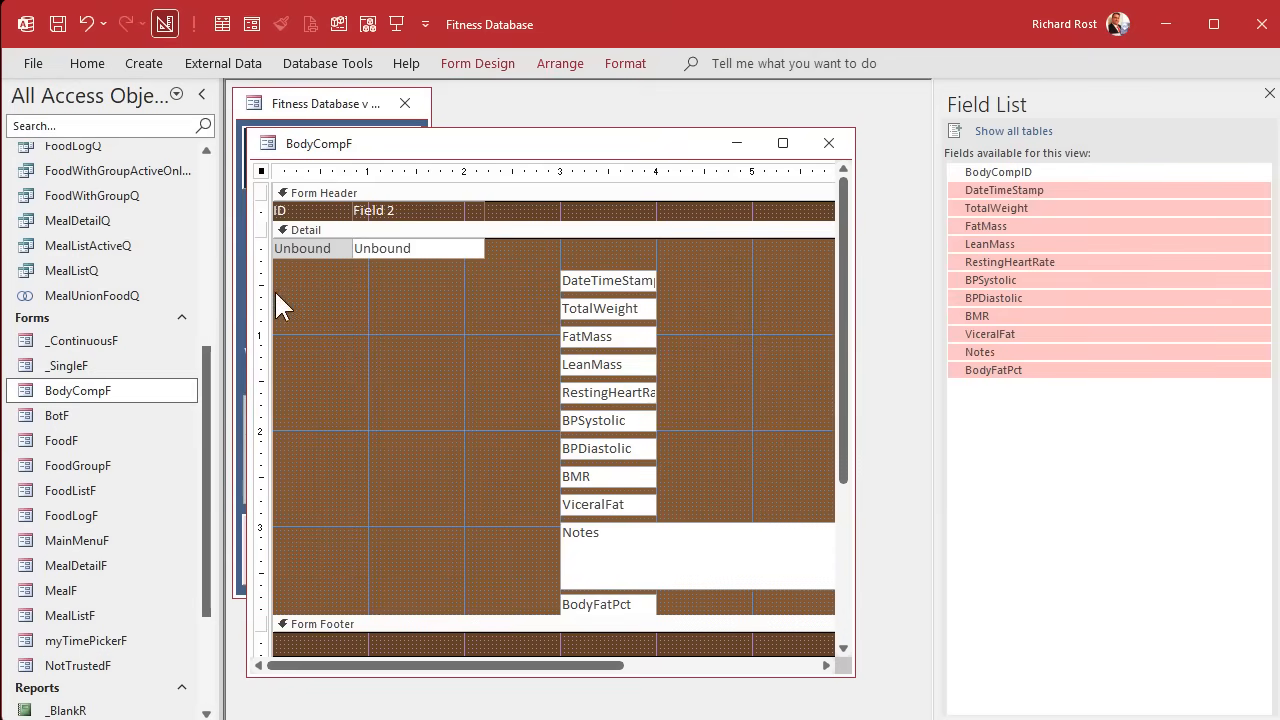
{"action": "left_click_drag", "start_coordinate": [310, 286], "coordinate": [414, 247]}
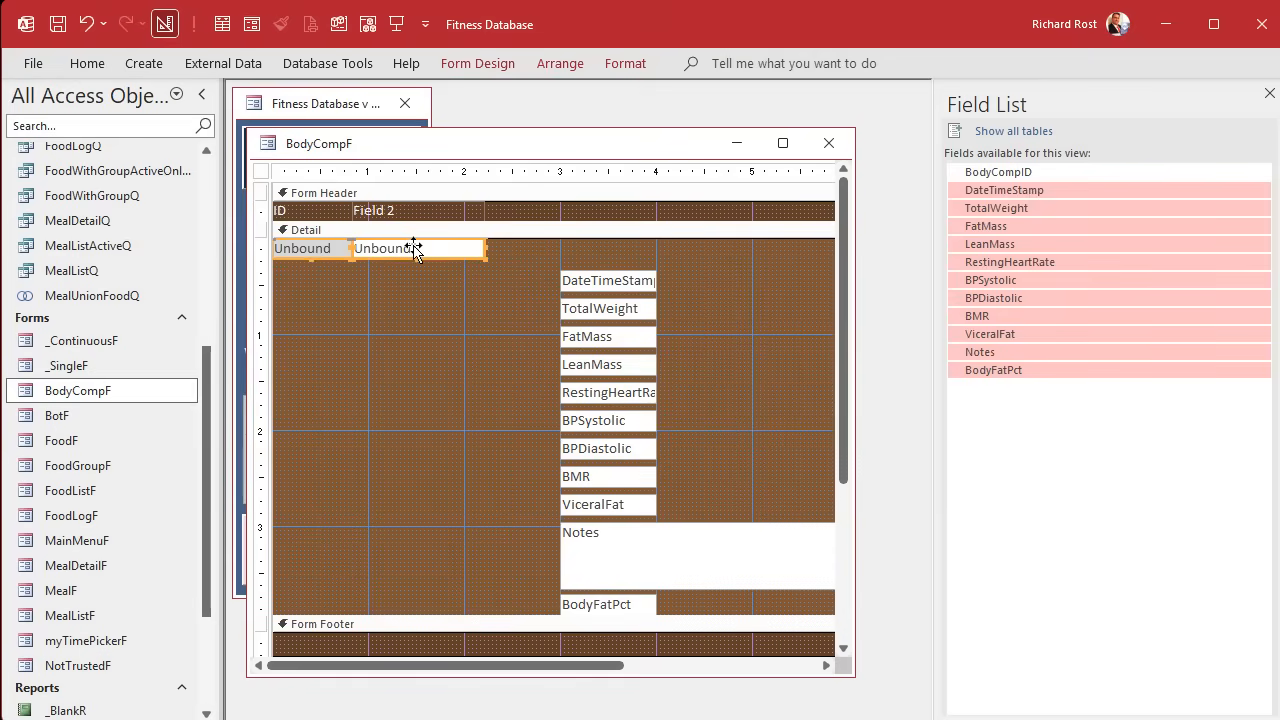
{"action": "key", "text": "Delete"}
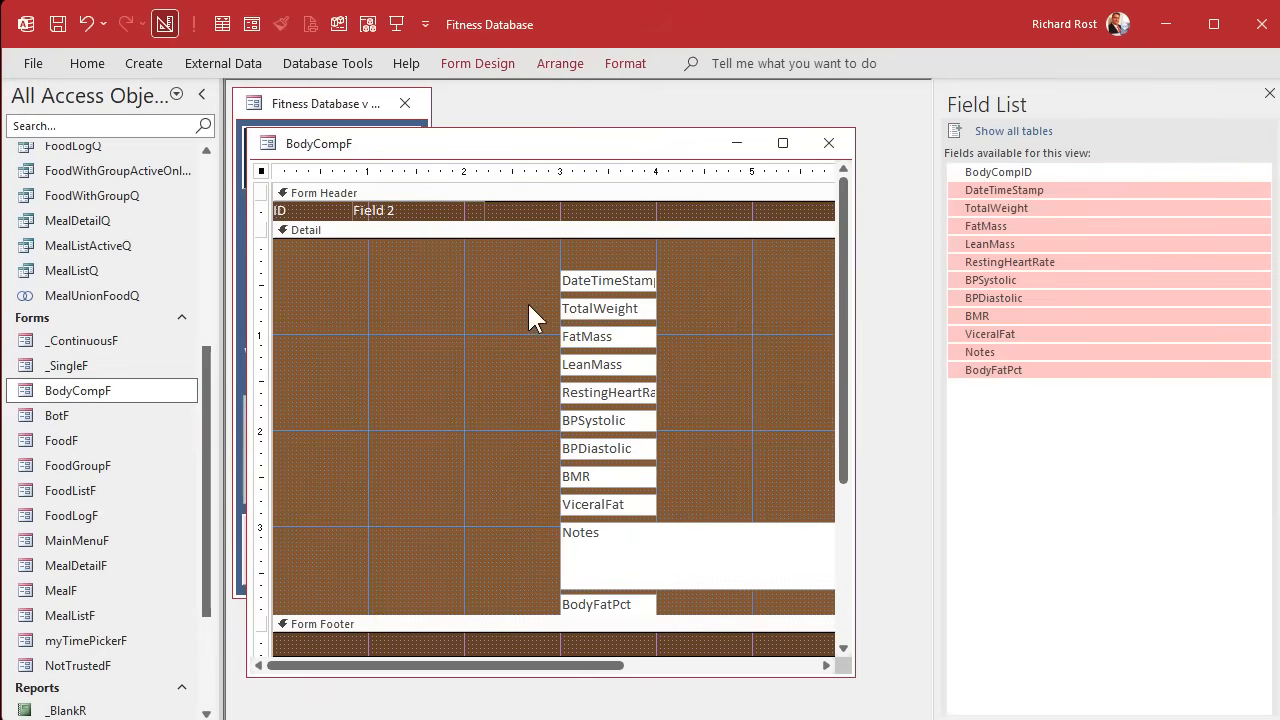
Move the DateTimeStamp text box to the upper-left corner of the Detail section.
{"action": "left_click_drag", "start_coordinate": [601, 287], "coordinate": [310, 246]}
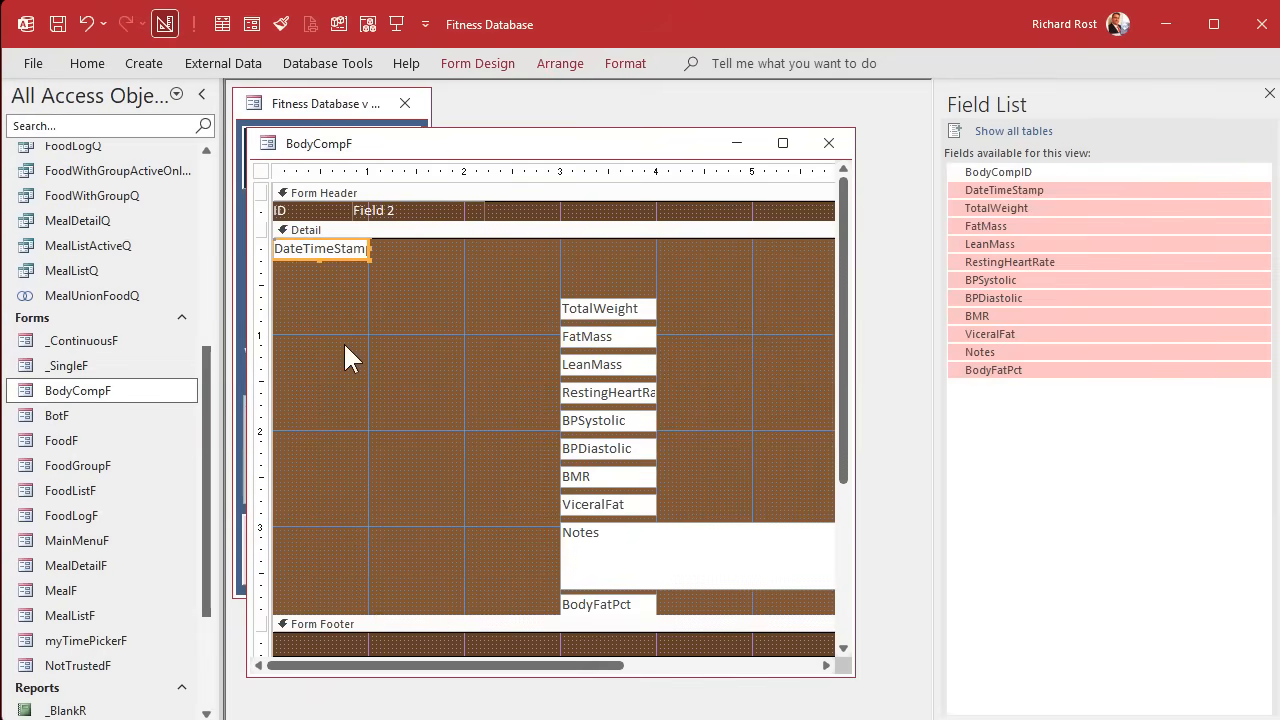
{"action": "left_click", "coordinate": [343, 341]}
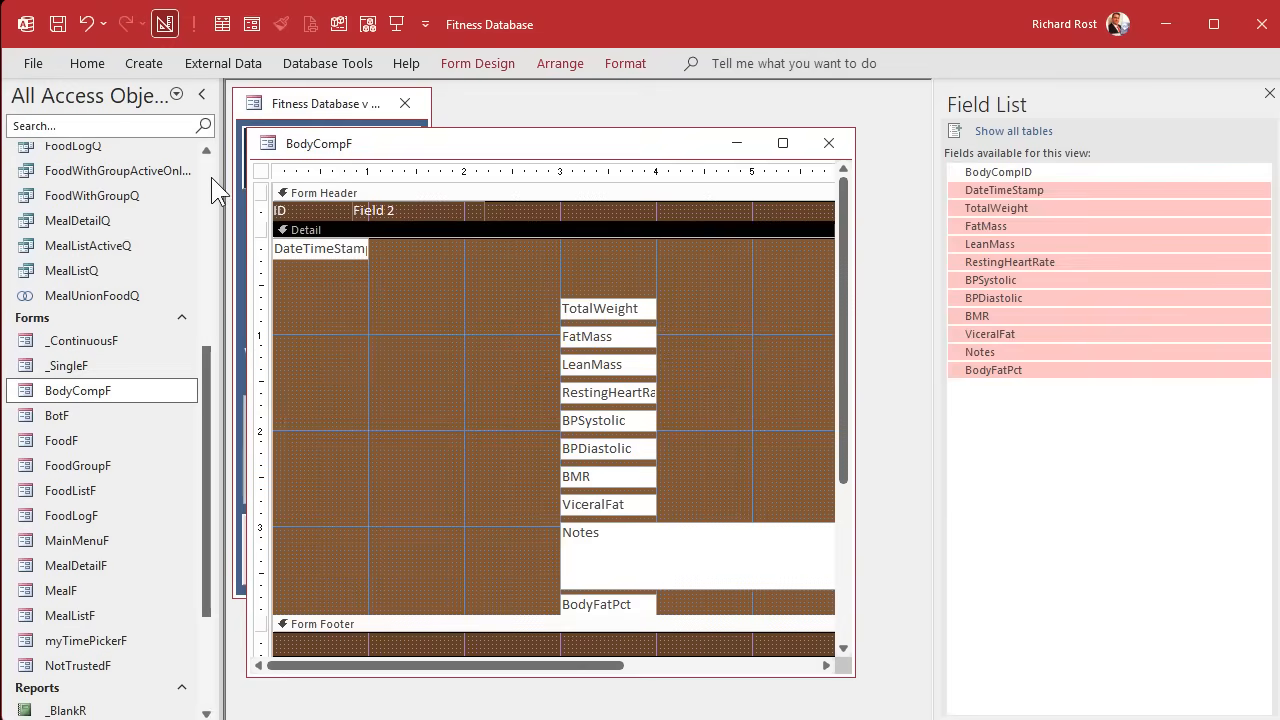
Open the BodyCompT table to examine how its DateTimeStamp values are stored, and close it again.
{"action": "scroll", "coordinate": [211, 177], "scroll_direction": "up", "scroll_amount": 5}
{"action": "double_click", "coordinate": [83, 174]}
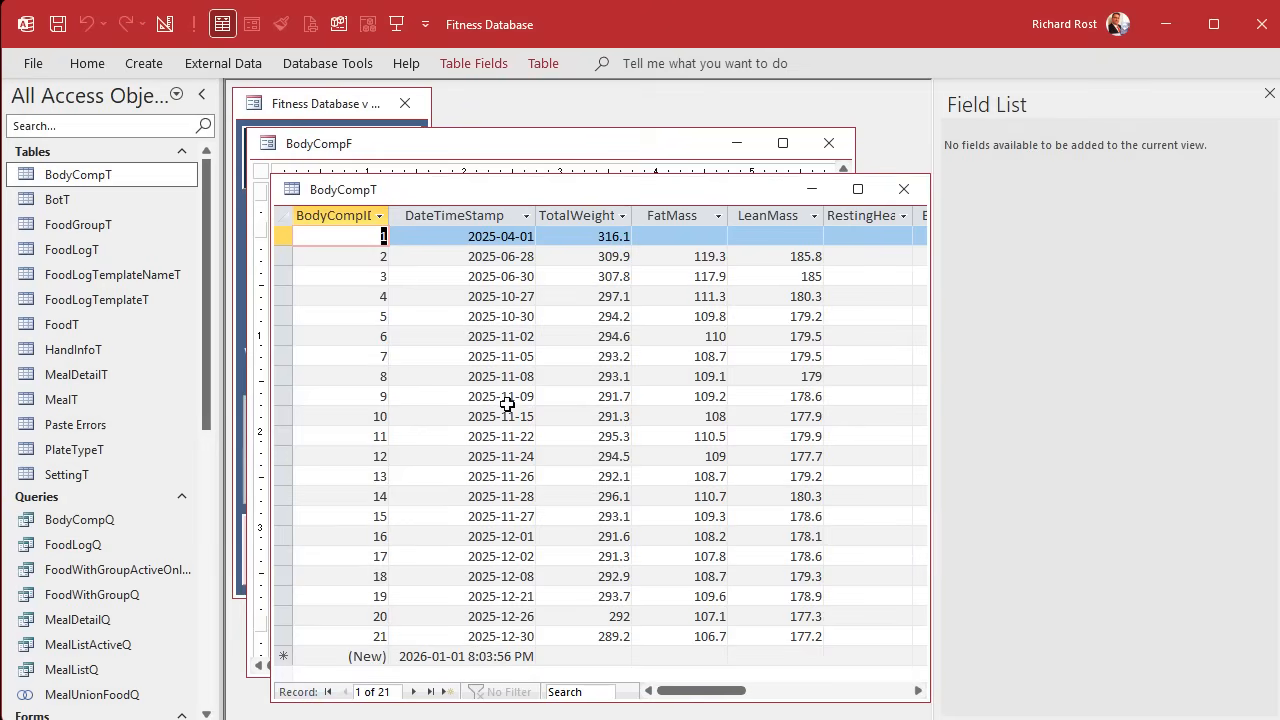
{"action": "left_click", "coordinate": [903, 189]}
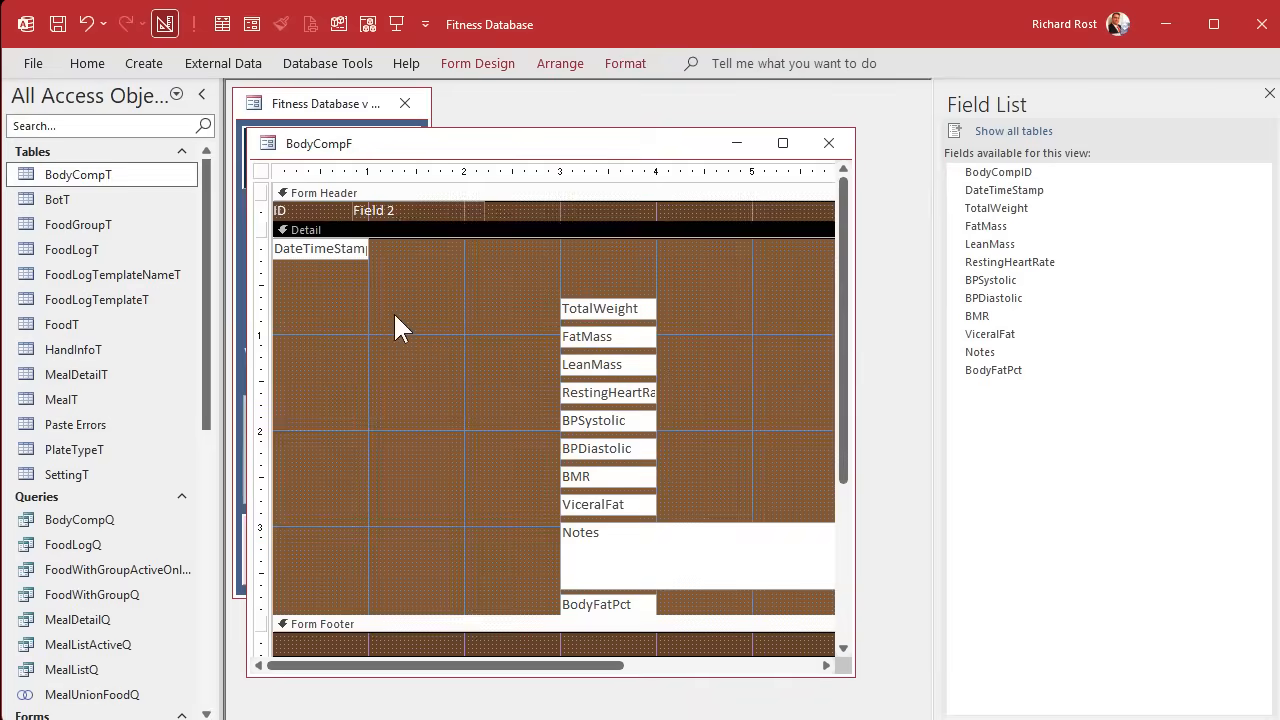
Close the field list and set the DateTimeStamp text box's format to Short Date.
{"action": "left_click", "coordinate": [337, 251]}
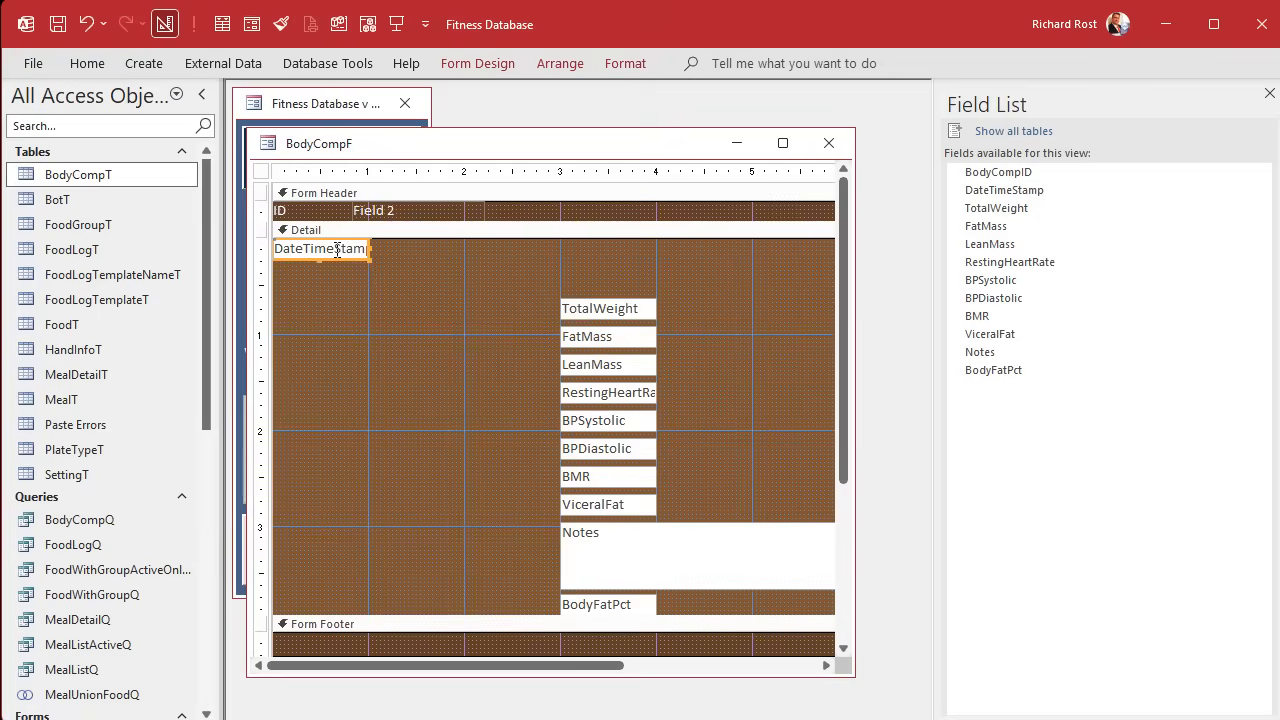
{"action": "left_click", "coordinate": [1269, 95]}
{"action": "left_click", "coordinate": [529, 282]}
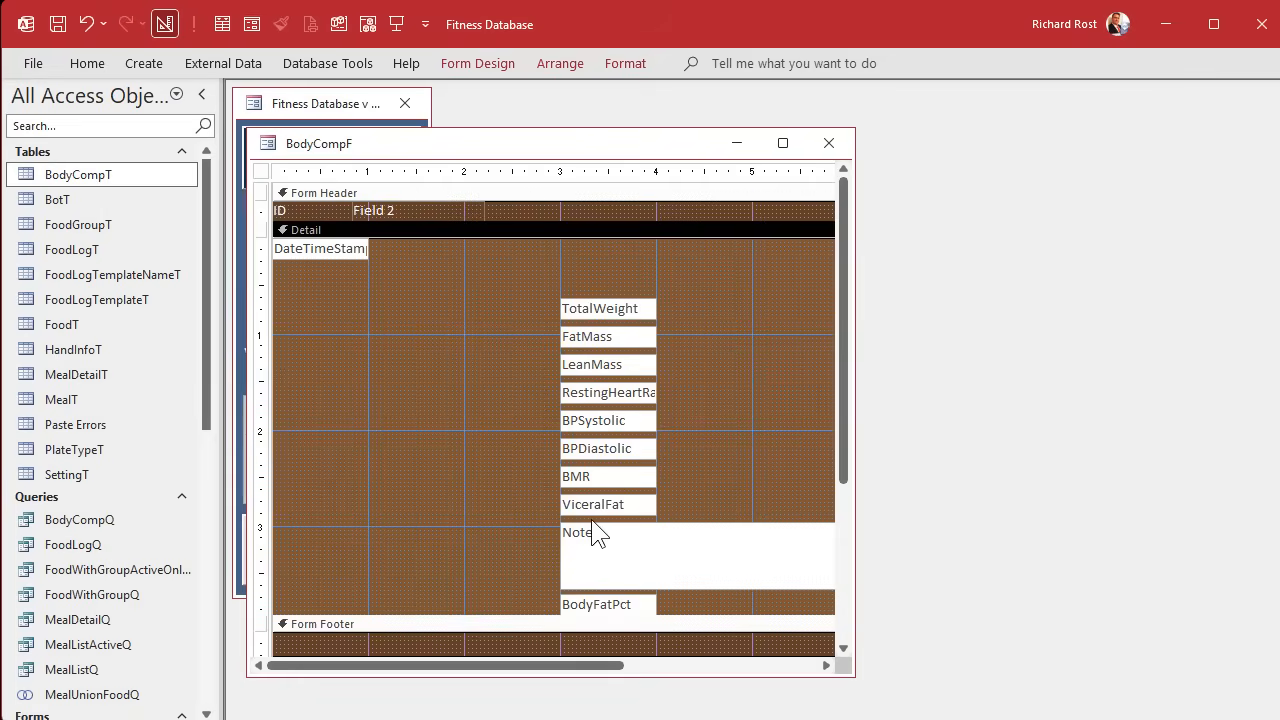
{"action": "double_click", "coordinate": [346, 258]}
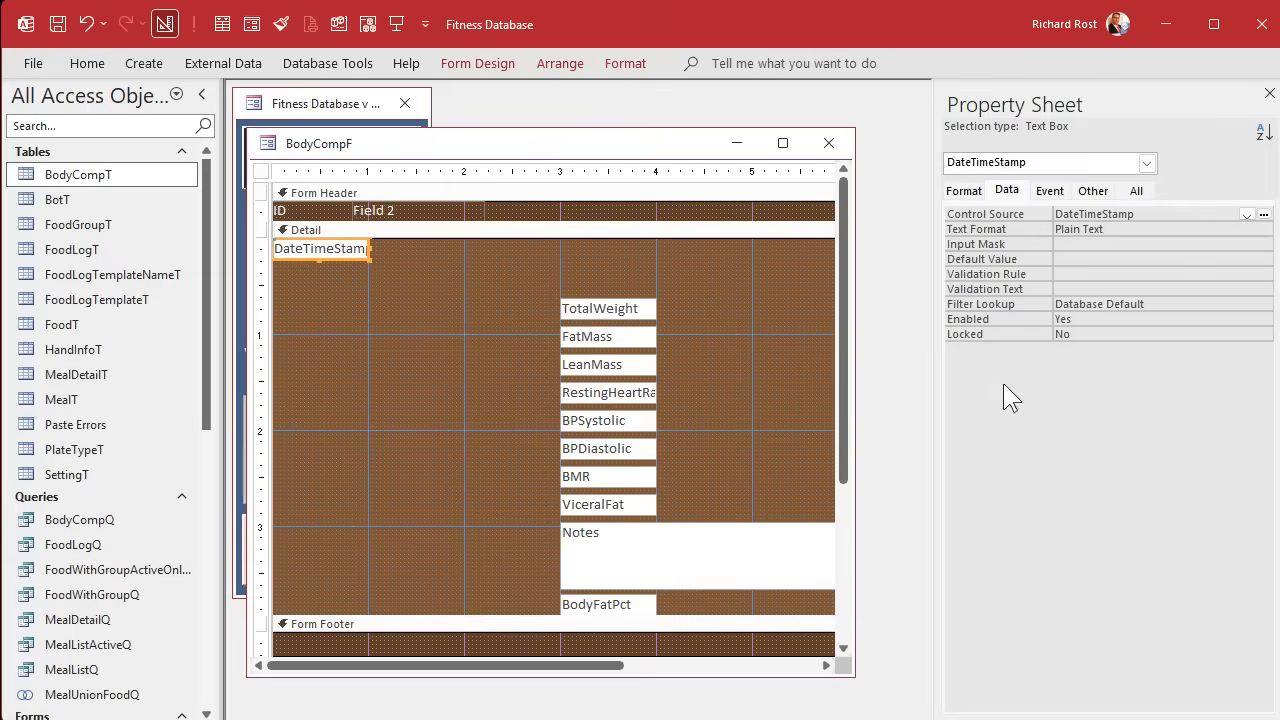
{"action": "left_click", "coordinate": [962, 191]}
{"action": "left_click", "coordinate": [1090, 212]}
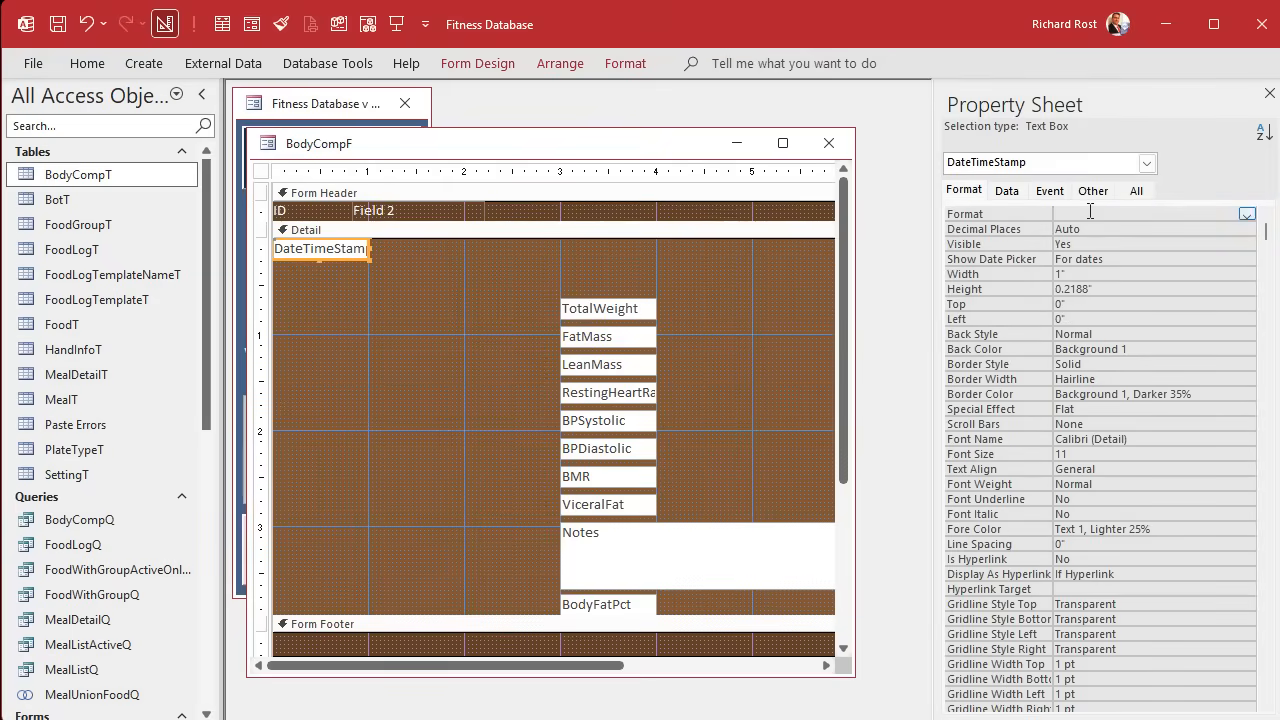
{"action": "type", "text": "short Date"}
{"action": "key", "text": "Return"}
{"action": "left_click", "coordinate": [453, 297]}
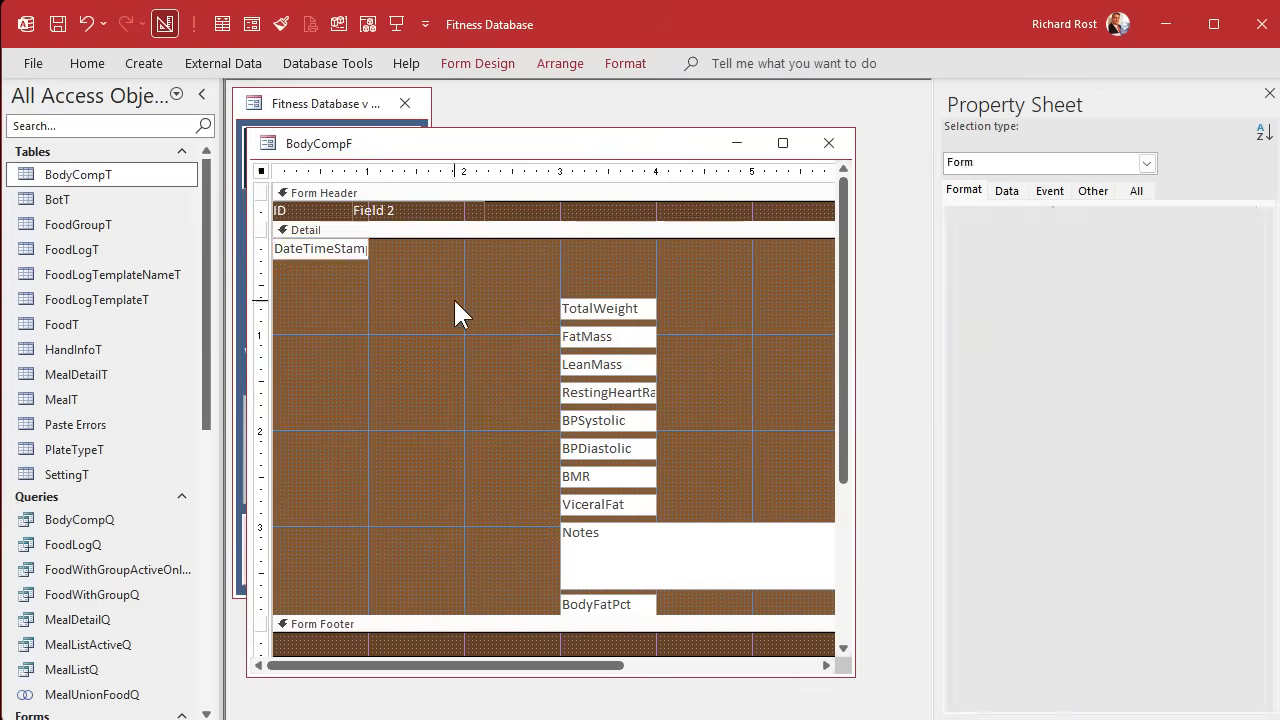
Narrow DateTimeStamp to about 0.92" wide and place a TotalWeight box about half an inch wide directly beside it.
{"action": "left_click", "coordinate": [356, 247]}
{"action": "left_click_drag", "start_coordinate": [369, 248], "coordinate": [360, 248]}
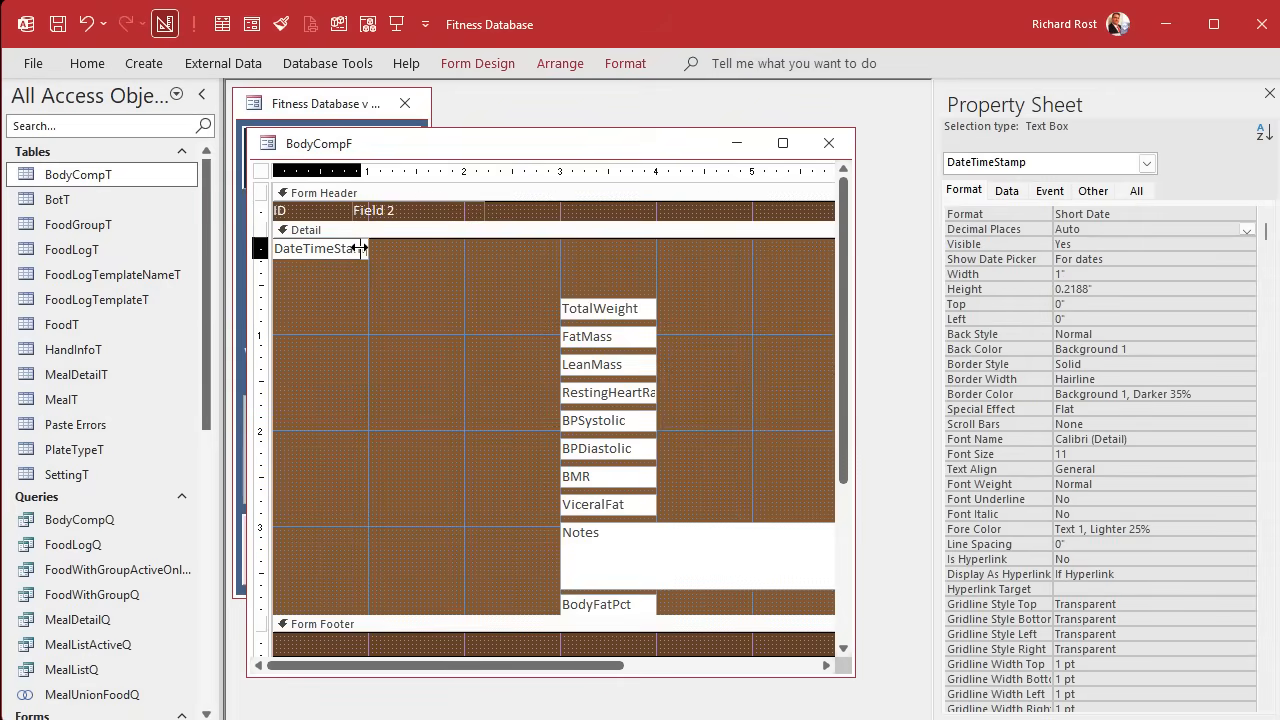
{"action": "left_click", "coordinate": [356, 320]}
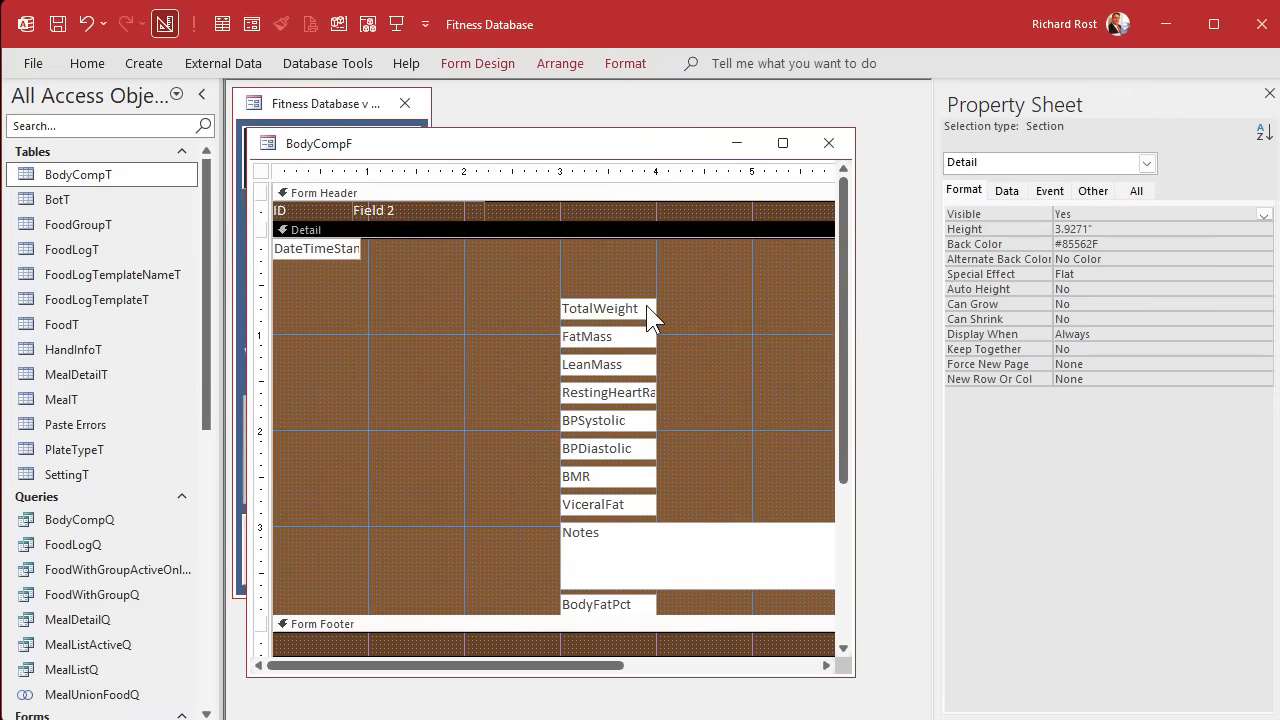
{"action": "left_click_drag", "start_coordinate": [643, 309], "coordinate": [408, 247]}
{"action": "left_click", "coordinate": [417, 338]}
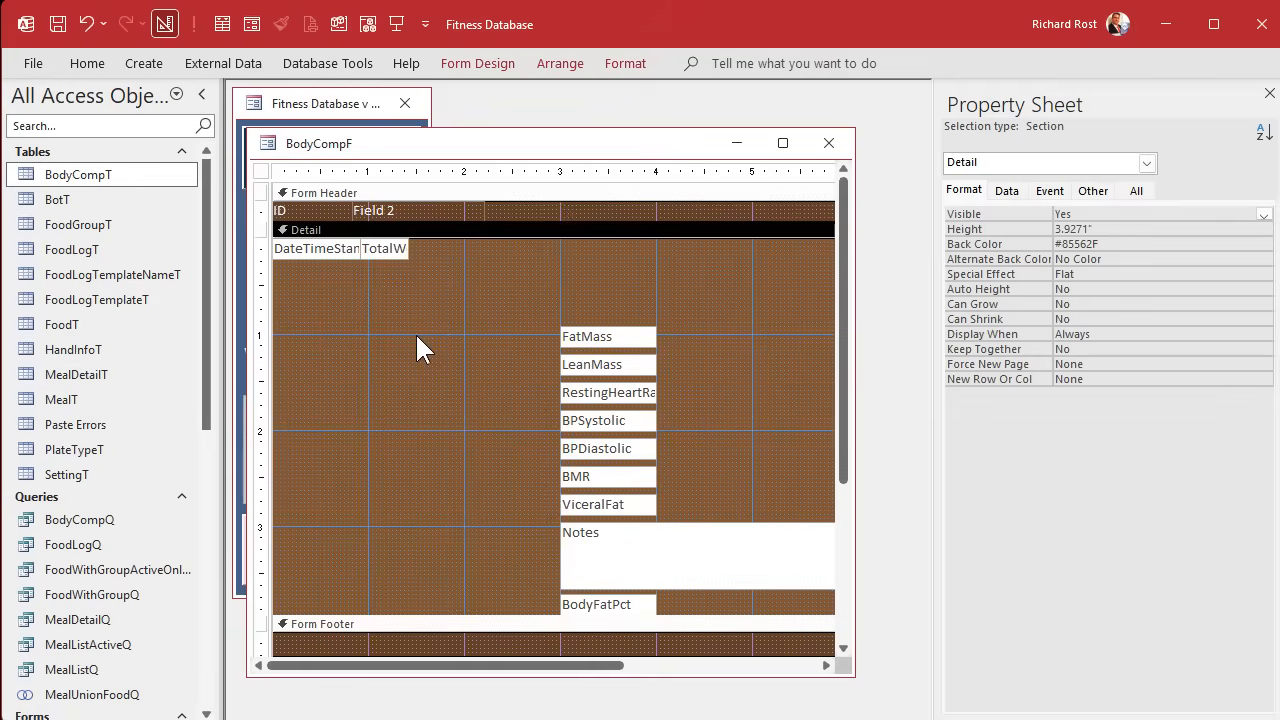
Preview BodyCompF in Form view to check the date and weight columns, and return to Design view.
{"action": "left_click", "coordinate": [251, 24]}
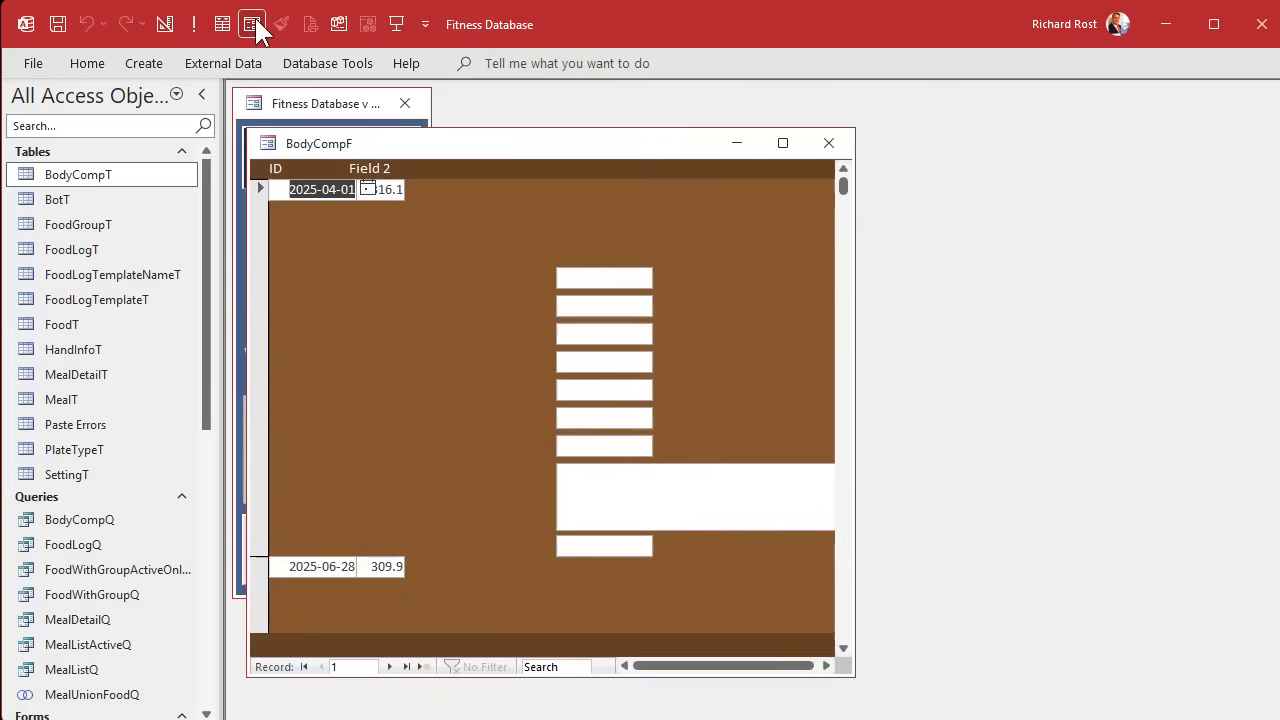
{"action": "left_click", "coordinate": [587, 279]}
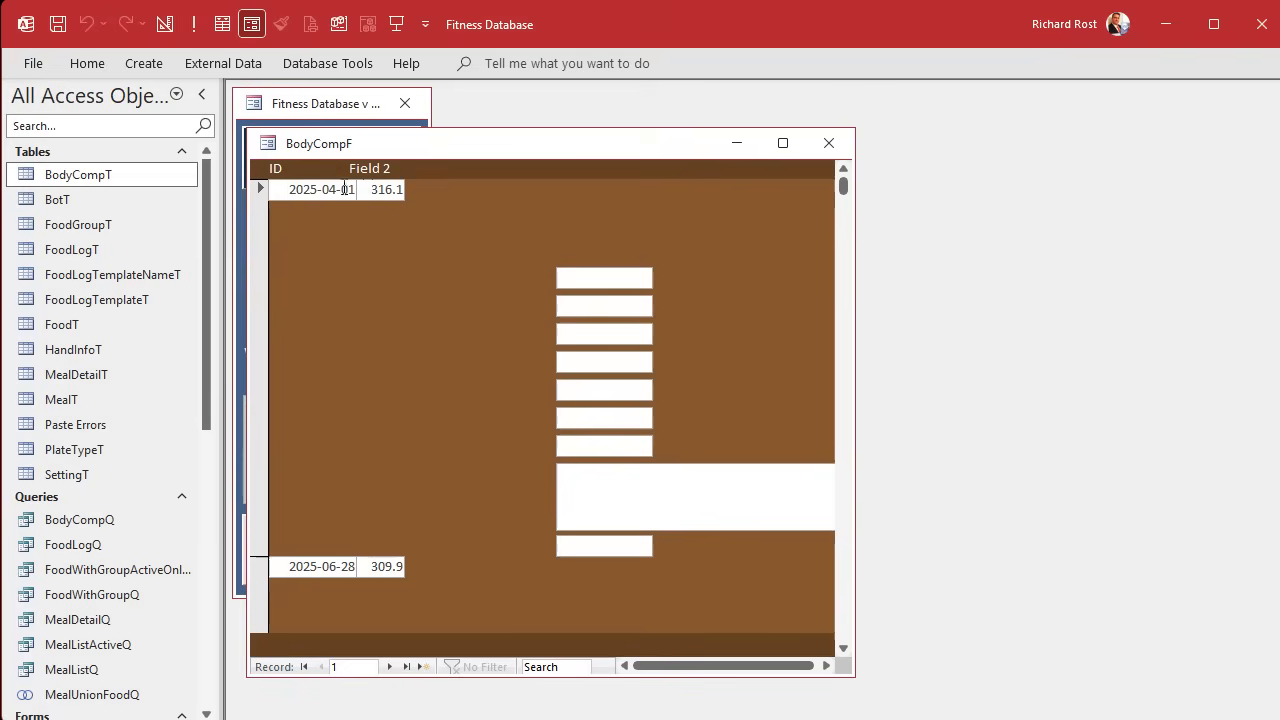
{"action": "right_click", "coordinate": [424, 153]}
{"action": "left_click", "coordinate": [493, 311]}
Set the DateTimeStamp text box's Show Date Picker property to Never.
{"action": "left_click", "coordinate": [336, 250]}
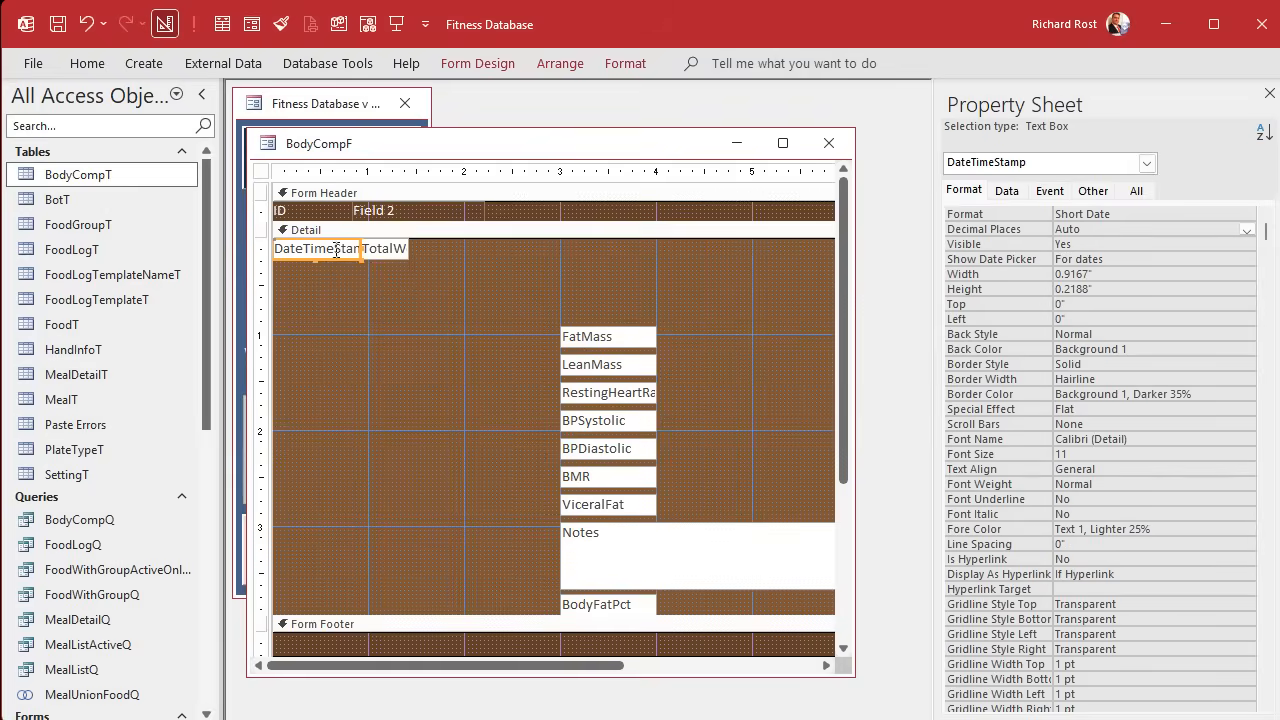
{"action": "left_click", "coordinate": [1094, 191]}
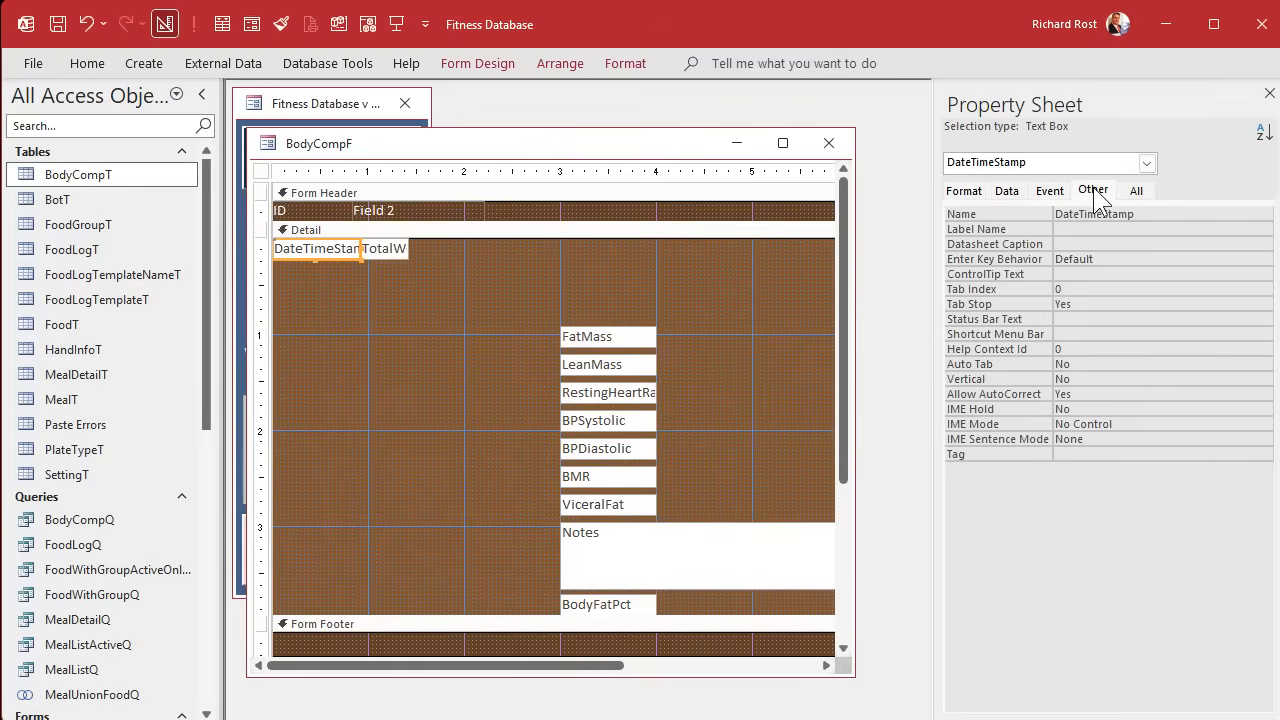
{"action": "left_click", "coordinate": [1007, 191]}
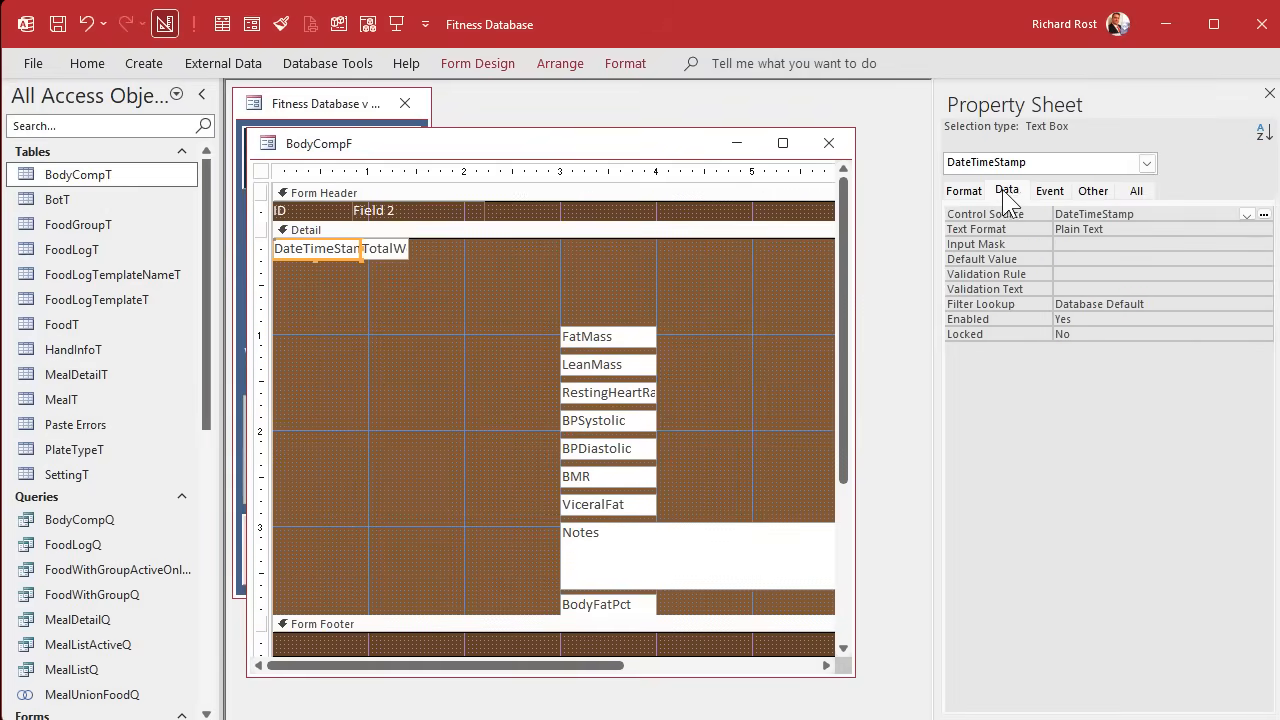
{"action": "left_click", "coordinate": [964, 191]}
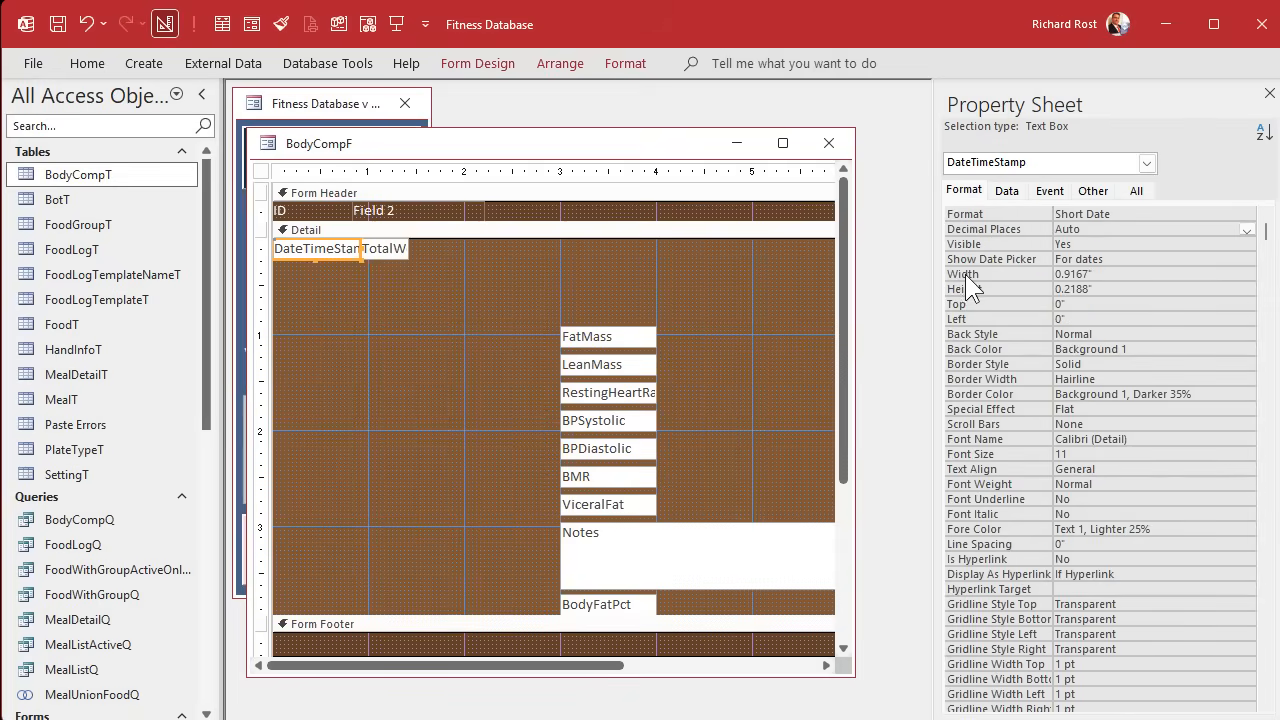
{"action": "double_click", "coordinate": [1122, 263]}
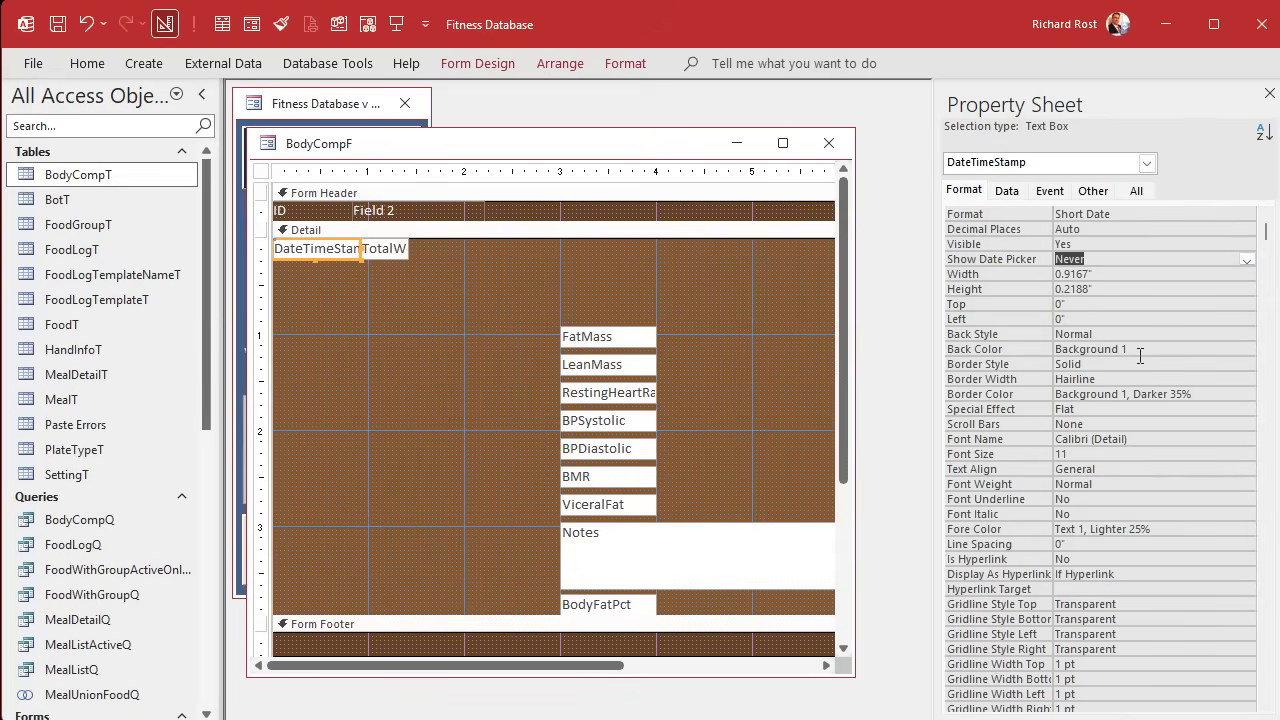
{"action": "left_click", "coordinate": [357, 348]}
Check the DateTimeStamp column without its date picker in Form view, and return to Design view.
{"action": "left_click", "coordinate": [251, 24]}
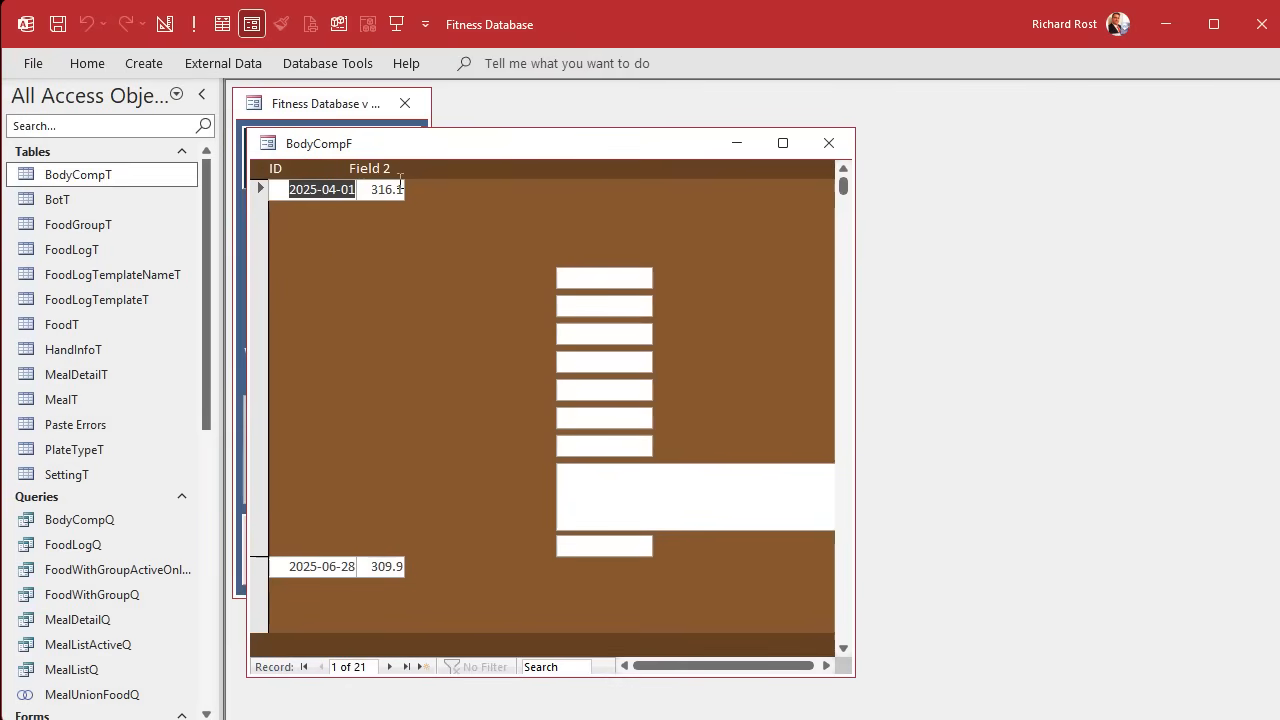
{"action": "right_click", "coordinate": [471, 153]}
{"action": "left_click", "coordinate": [528, 306]}
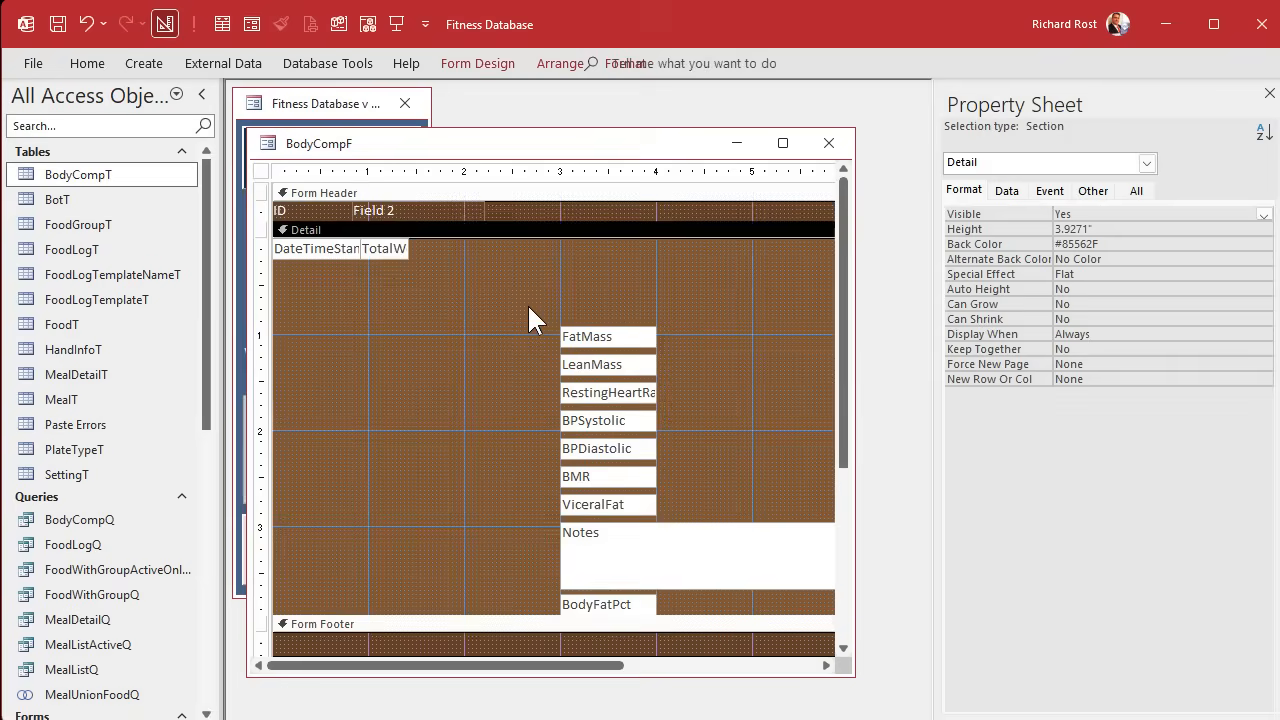
Line up FatMass and LeanMass after TotalWeight in the Detail section's top row, narrowing both to about TotalWeight's width.
{"action": "left_click_drag", "start_coordinate": [598, 297], "coordinate": [446, 243]}
{"action": "left_click", "coordinate": [411, 273]}
{"action": "left_click_drag", "start_coordinate": [400, 298], "coordinate": [495, 248]}
{"action": "left_click", "coordinate": [520, 322]}
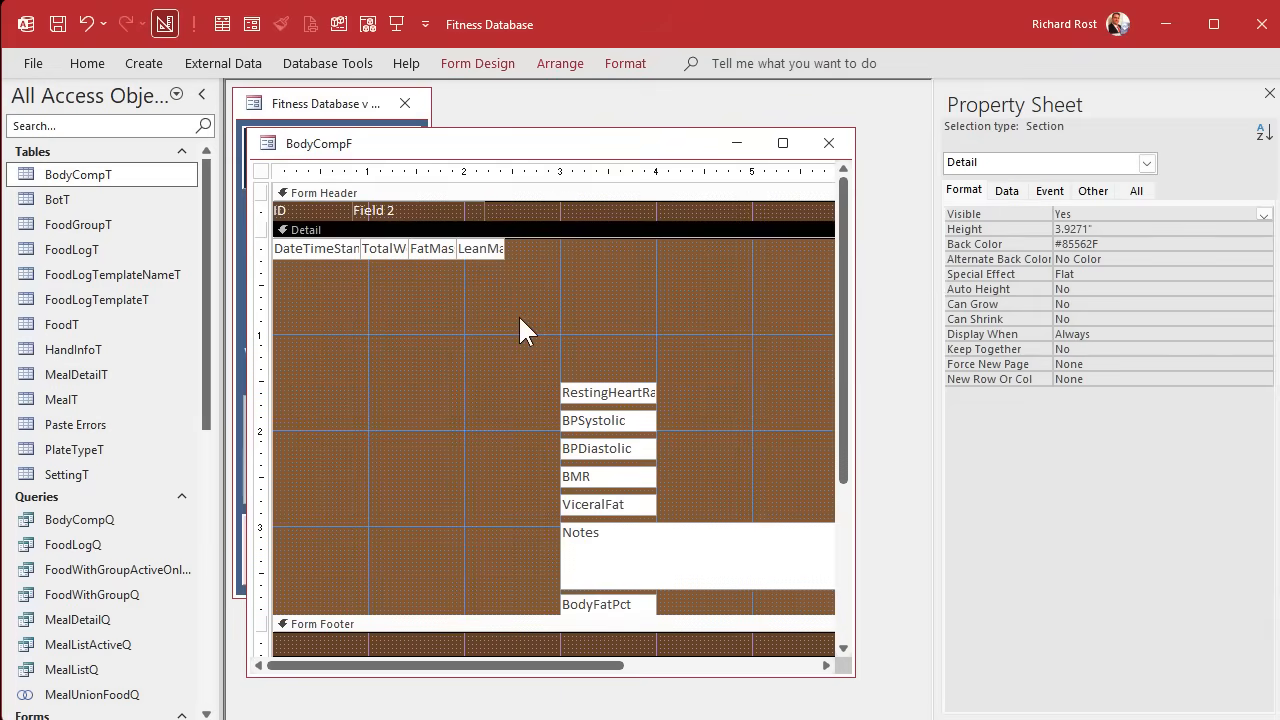
Place narrowed RestingHeartRate and BPSystolic text boxes side by side after LeanMass in the Detail section's top row.
{"action": "left_click", "coordinate": [602, 400]}
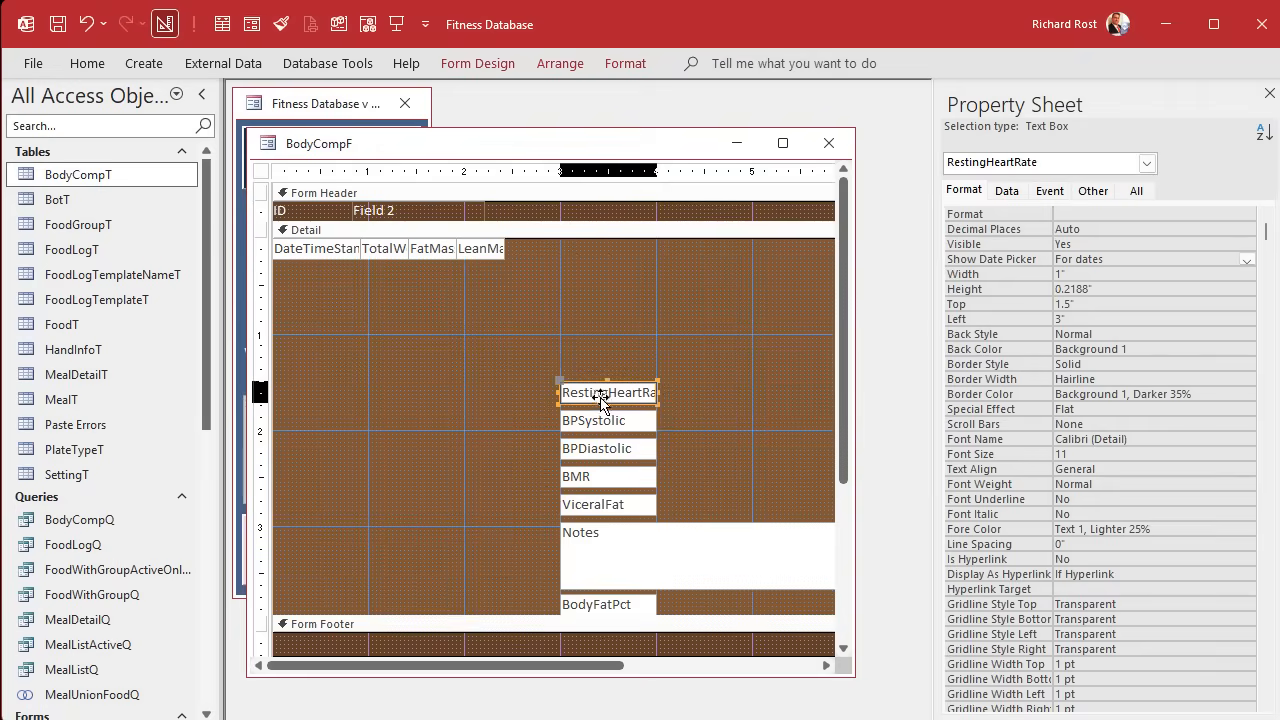
{"action": "left_click_drag", "start_coordinate": [602, 400], "coordinate": [577, 240]}
{"action": "left_click", "coordinate": [552, 270]}
{"action": "left_click", "coordinate": [533, 249]}
{"action": "left_click", "coordinate": [605, 425]}
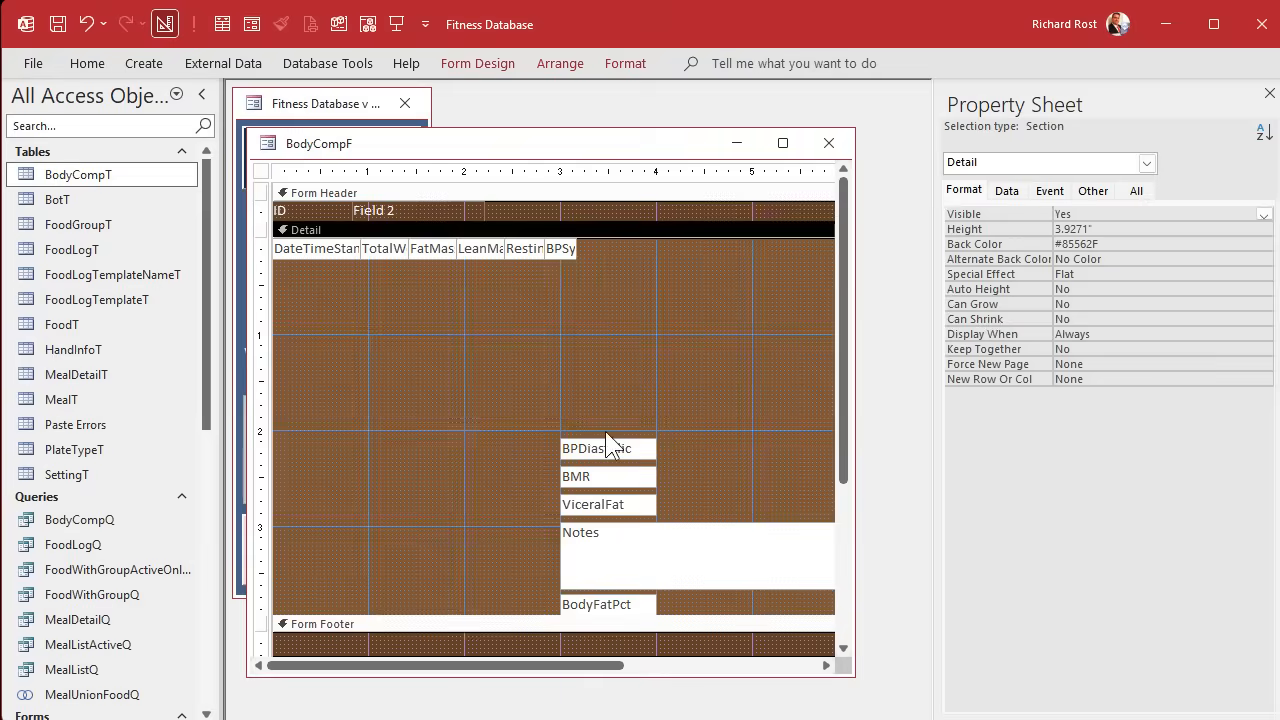
Place narrowed BPDiastolic, BMR and ViceralFat text boxes side by side after BPSystolic in the Detail section's top row.
{"action": "left_click_drag", "start_coordinate": [610, 448], "coordinate": [612, 248]}
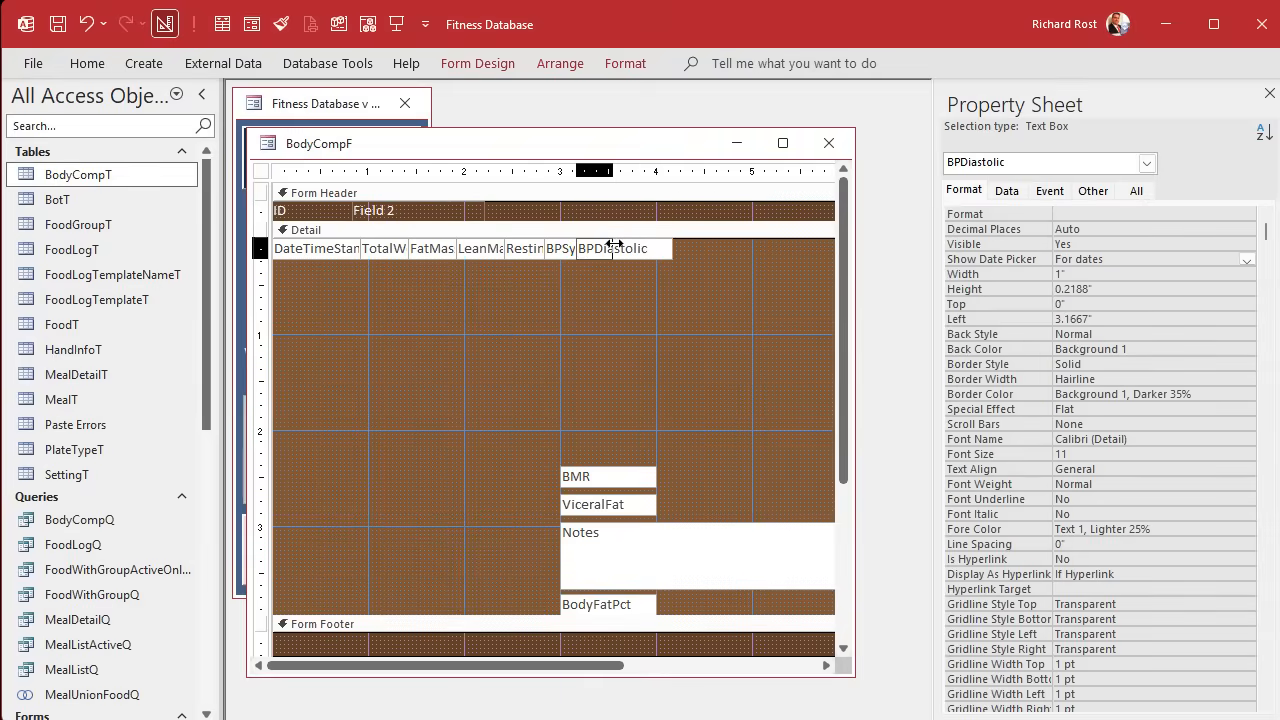
{"action": "left_click", "coordinate": [591, 334]}
{"action": "left_click_drag", "start_coordinate": [620, 478], "coordinate": [660, 247]}
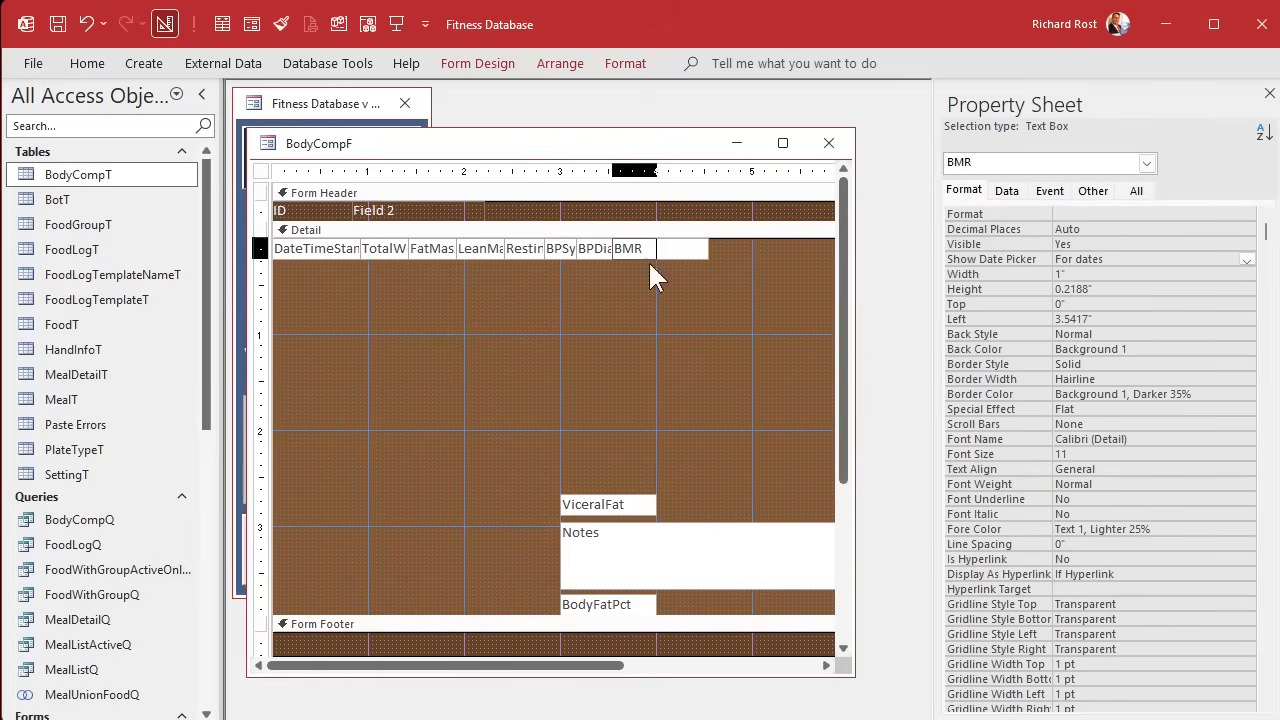
{"action": "left_click", "coordinate": [650, 280]}
{"action": "left_click_drag", "start_coordinate": [612, 507], "coordinate": [691, 248]}
{"action": "left_click", "coordinate": [697, 352]}
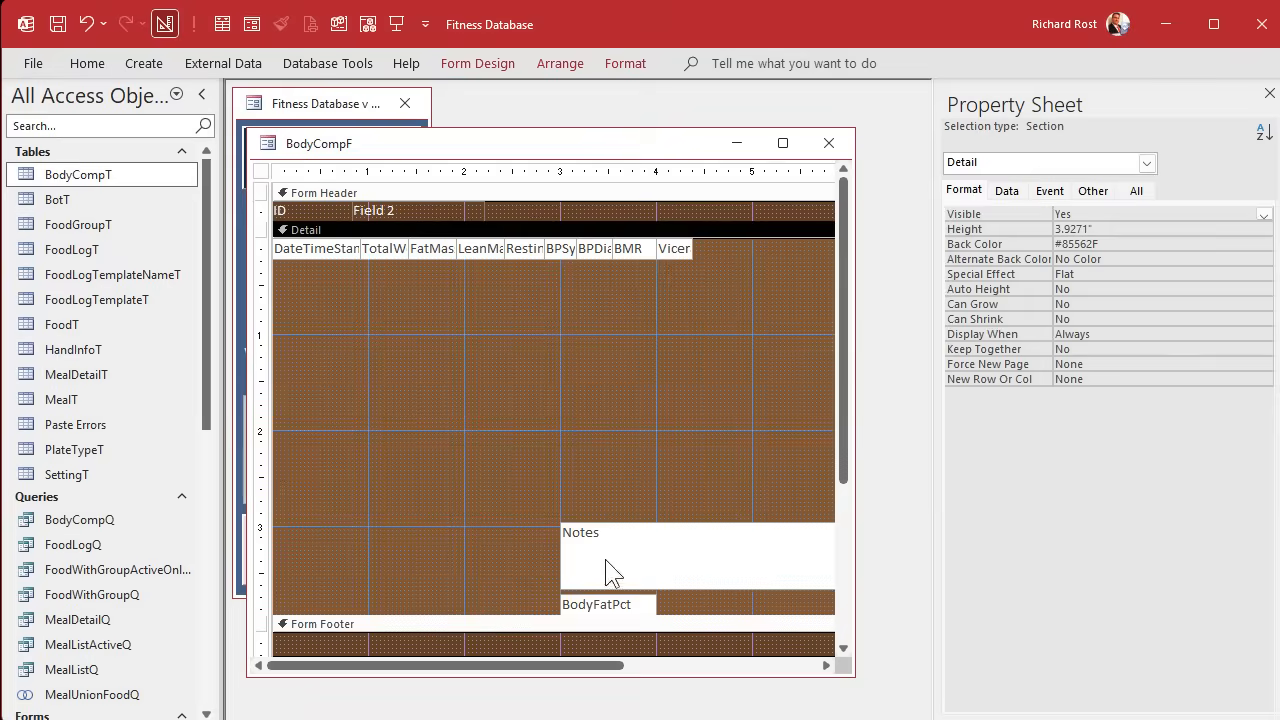
Move the BodyFatPct text box up to just below ViceralFat and delete the Notes text box from the Detail section.
{"action": "left_click", "coordinate": [612, 574]}
{"action": "left_click_drag", "start_coordinate": [612, 574], "coordinate": [504, 407]}
{"action": "left_click_drag", "start_coordinate": [582, 606], "coordinate": [678, 284]}
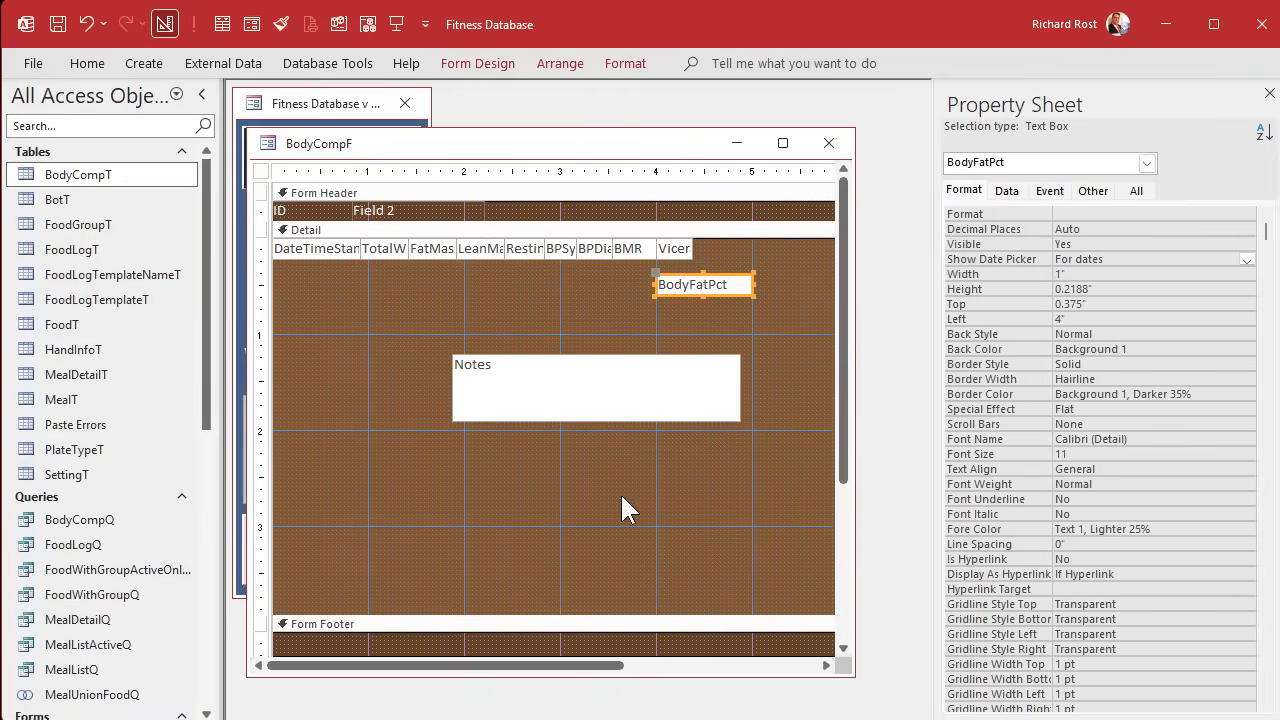
{"action": "left_click", "coordinate": [620, 500]}
{"action": "left_click_drag", "start_coordinate": [594, 419], "coordinate": [586, 451]}
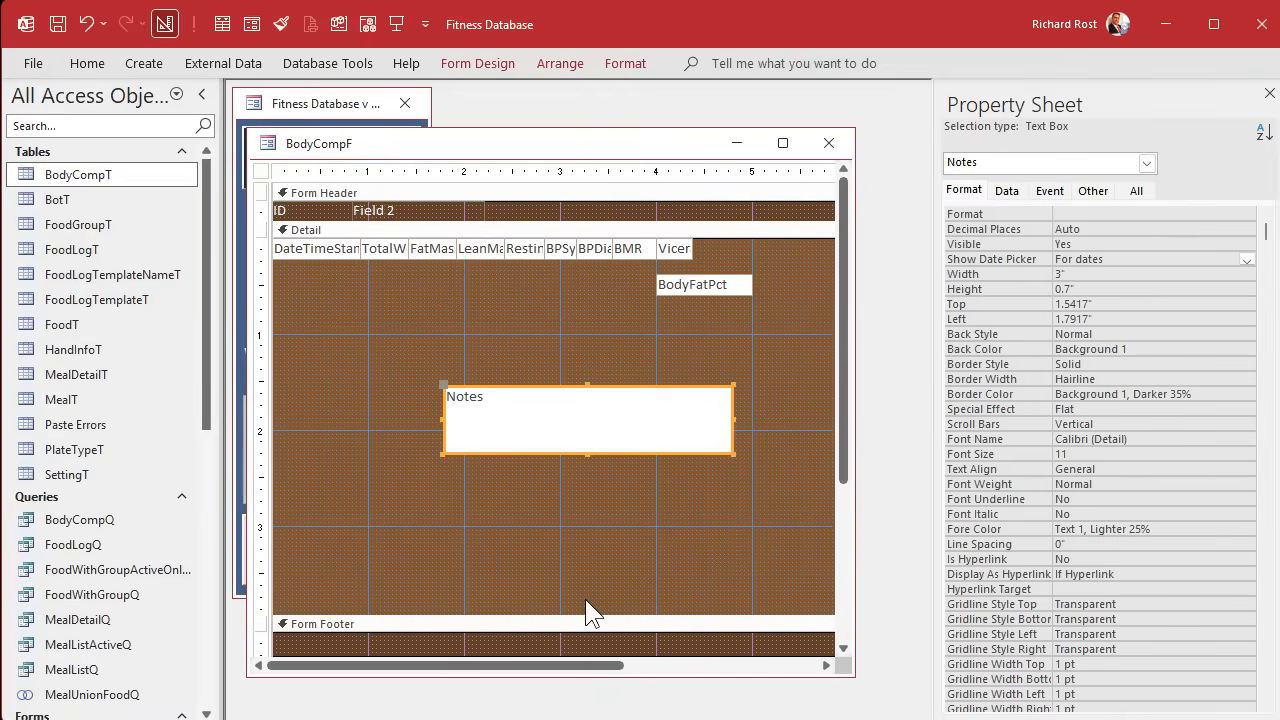
{"action": "key", "text": "Delete"}
{"action": "left_click", "coordinate": [334, 106]}
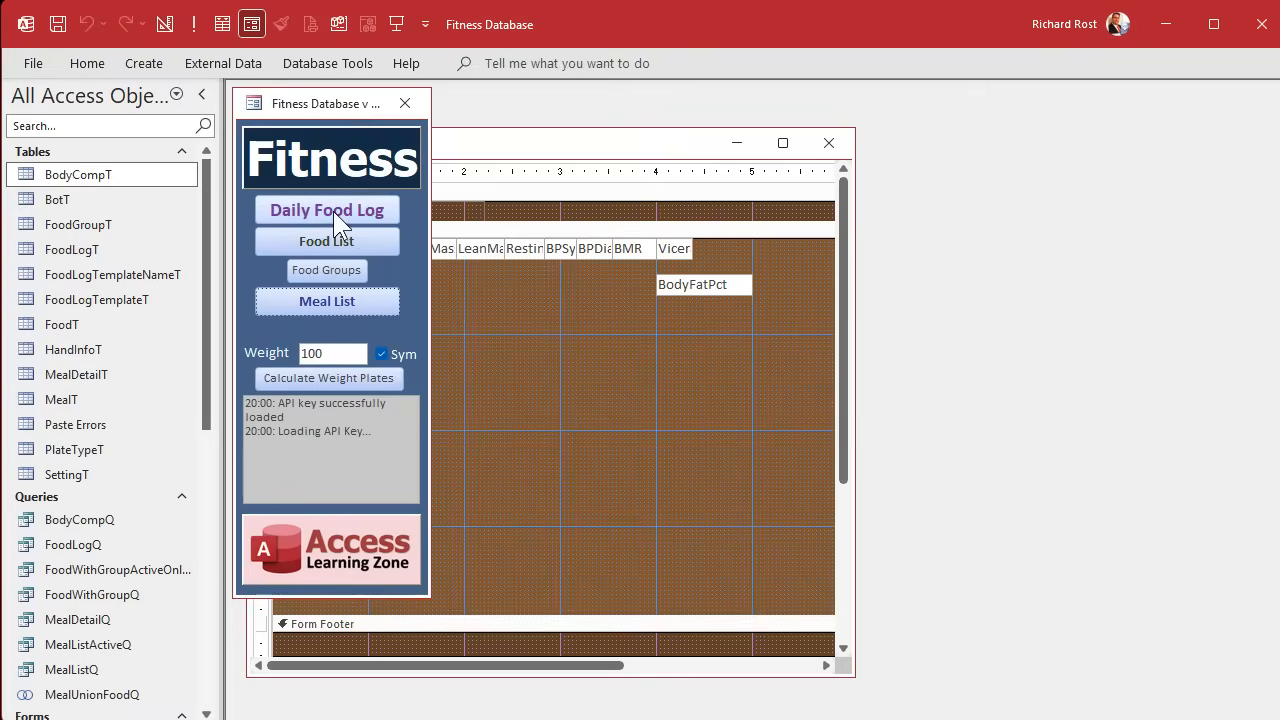
{"action": "left_click", "coordinate": [333, 211]}
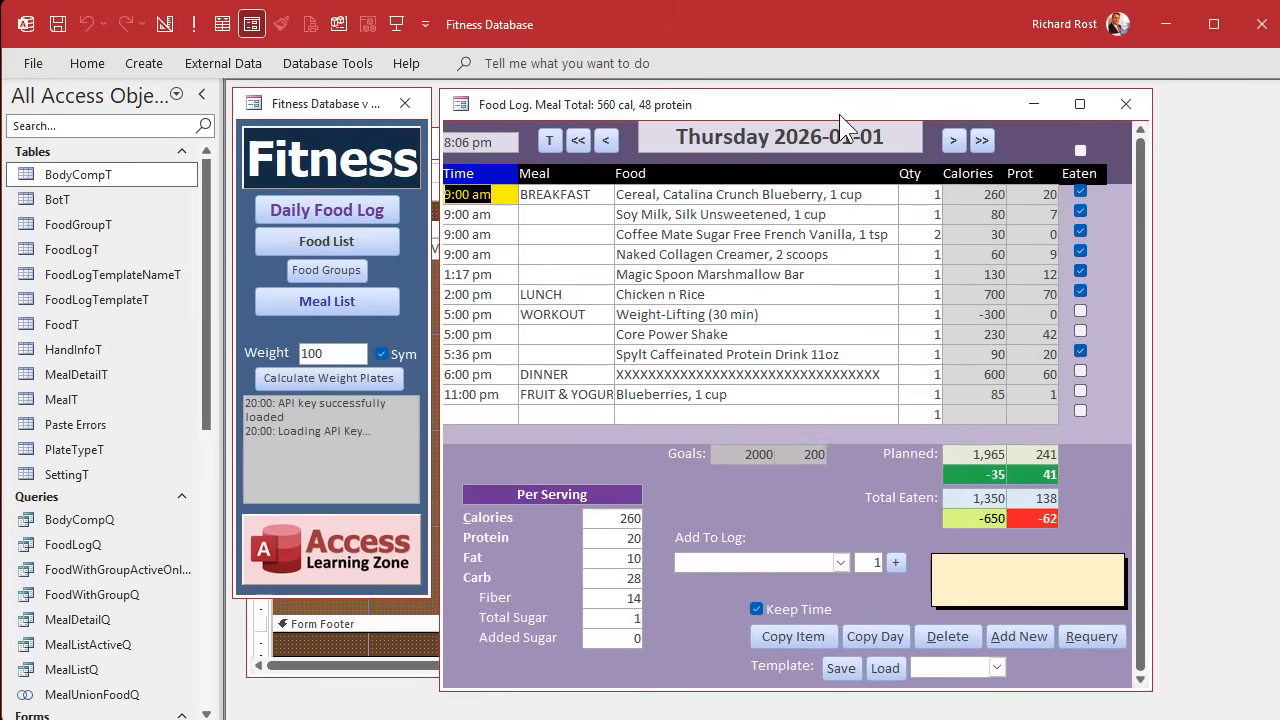
{"action": "right_click", "coordinate": [842, 110]}
{"action": "left_click", "coordinate": [972, 274]}
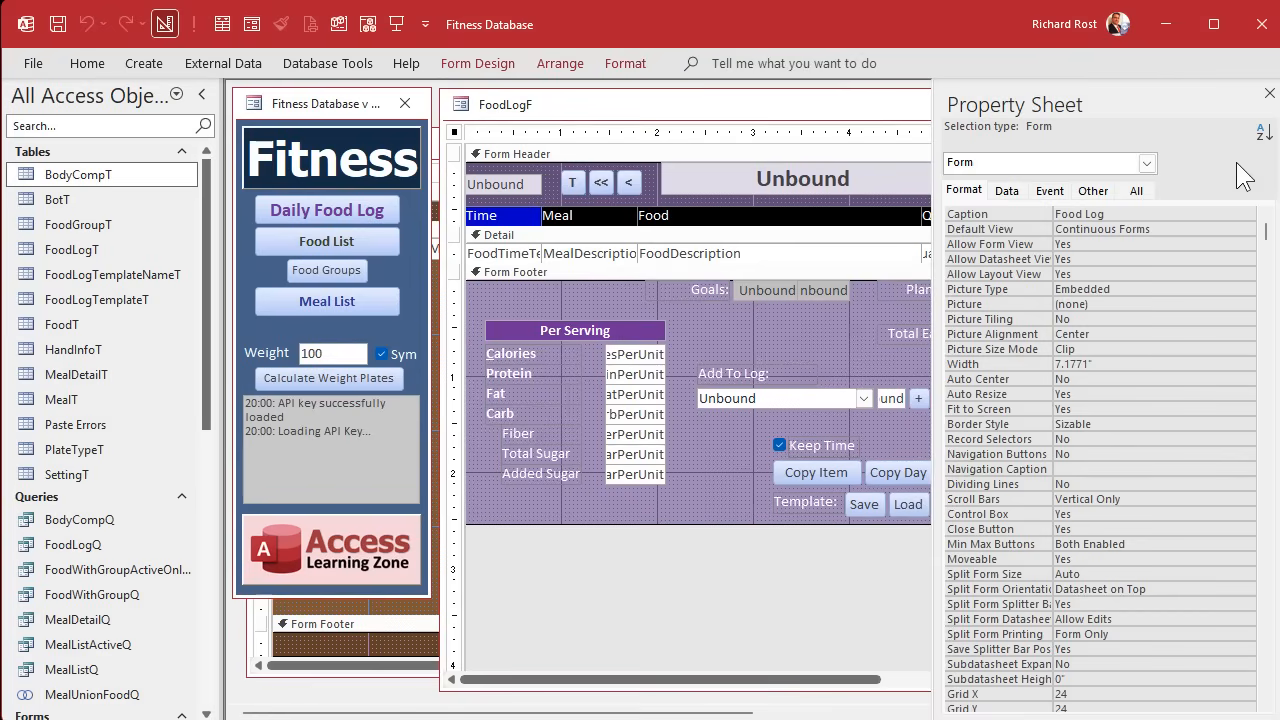
{"action": "left_click", "coordinate": [1269, 93]}
{"action": "left_click", "coordinate": [1050, 419]}
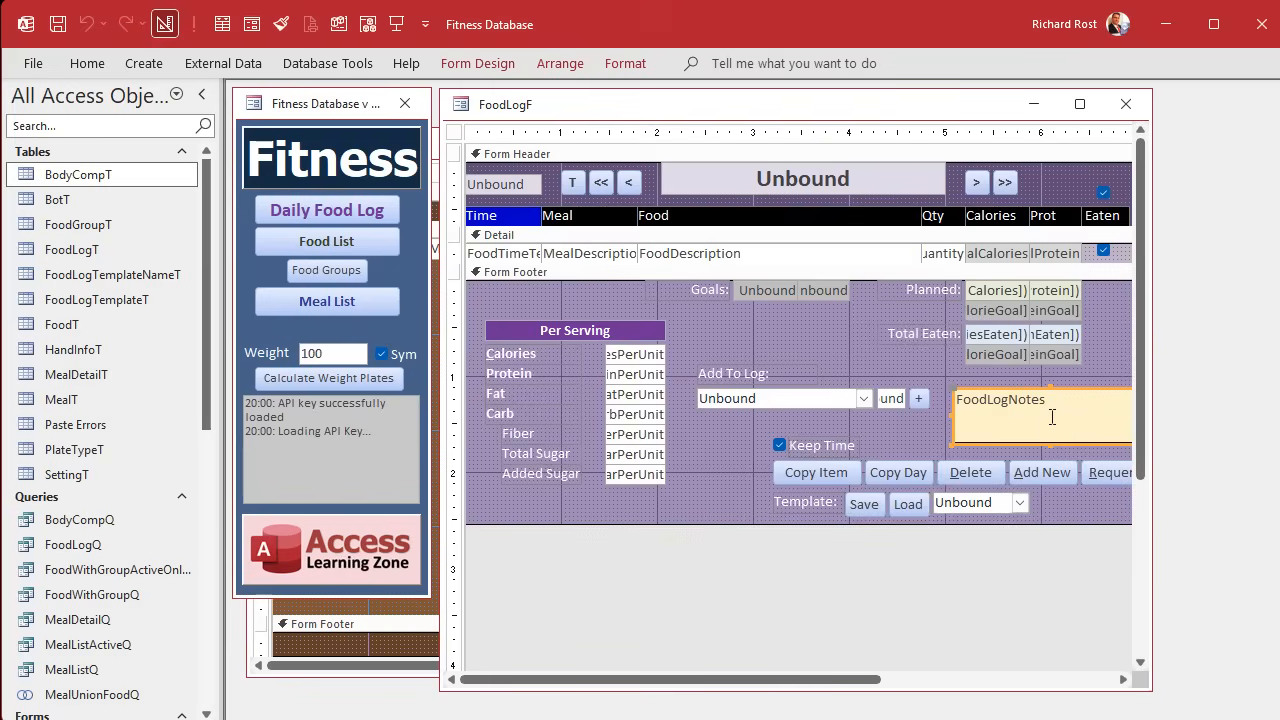
{"action": "left_click", "coordinate": [1125, 104]}
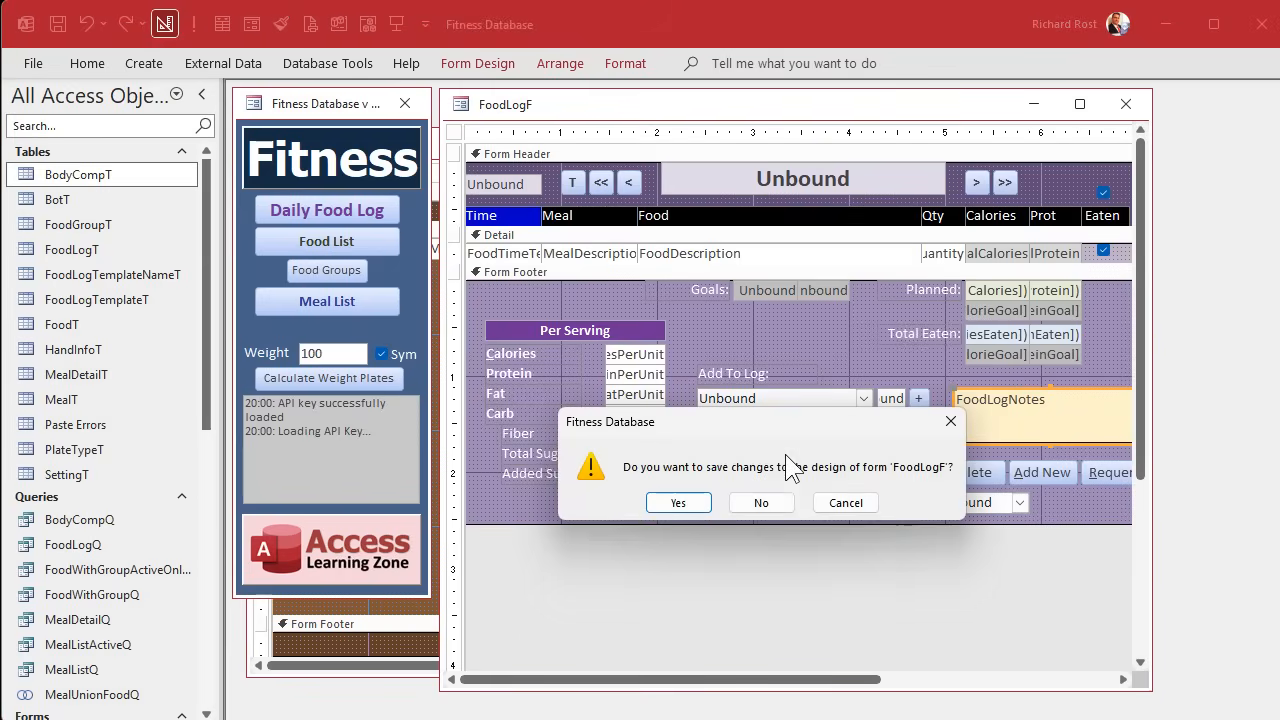
{"action": "left_click", "coordinate": [763, 504]}
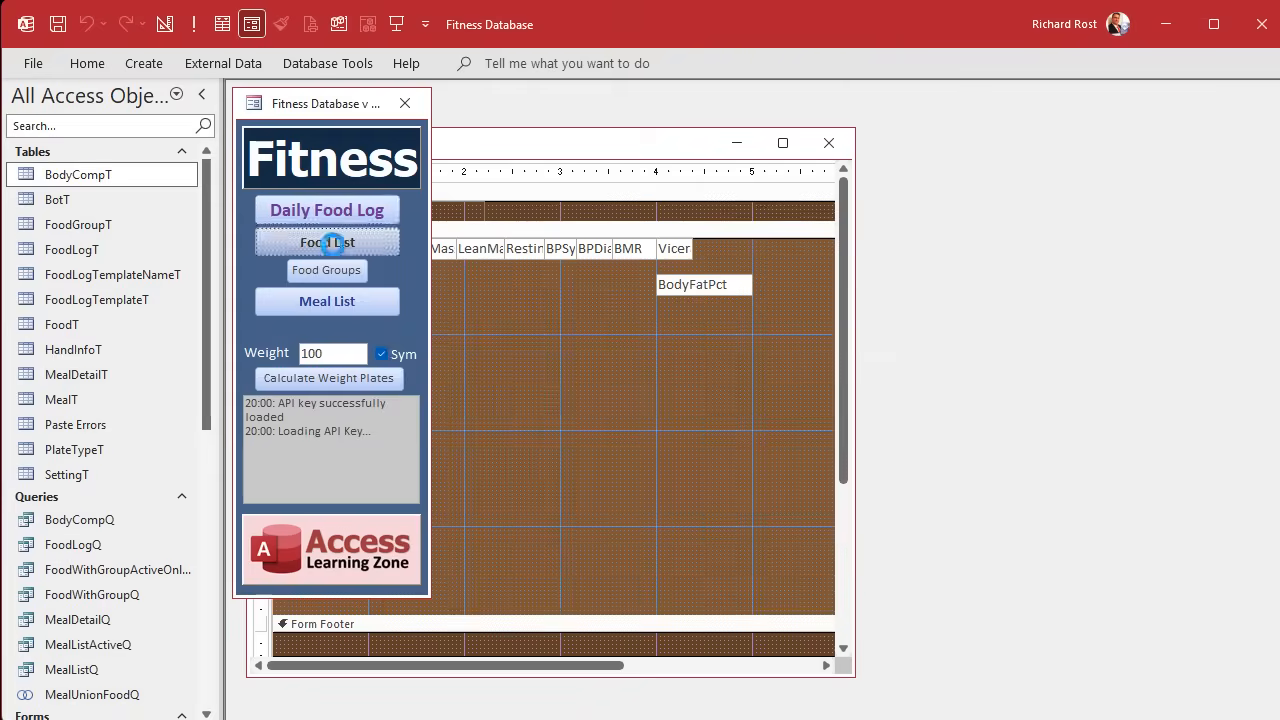
Open the Food List form in Design view and copy the Notes text box from its Form Footer.
{"action": "left_click", "coordinate": [316, 242]}
{"action": "right_click", "coordinate": [762, 98]}
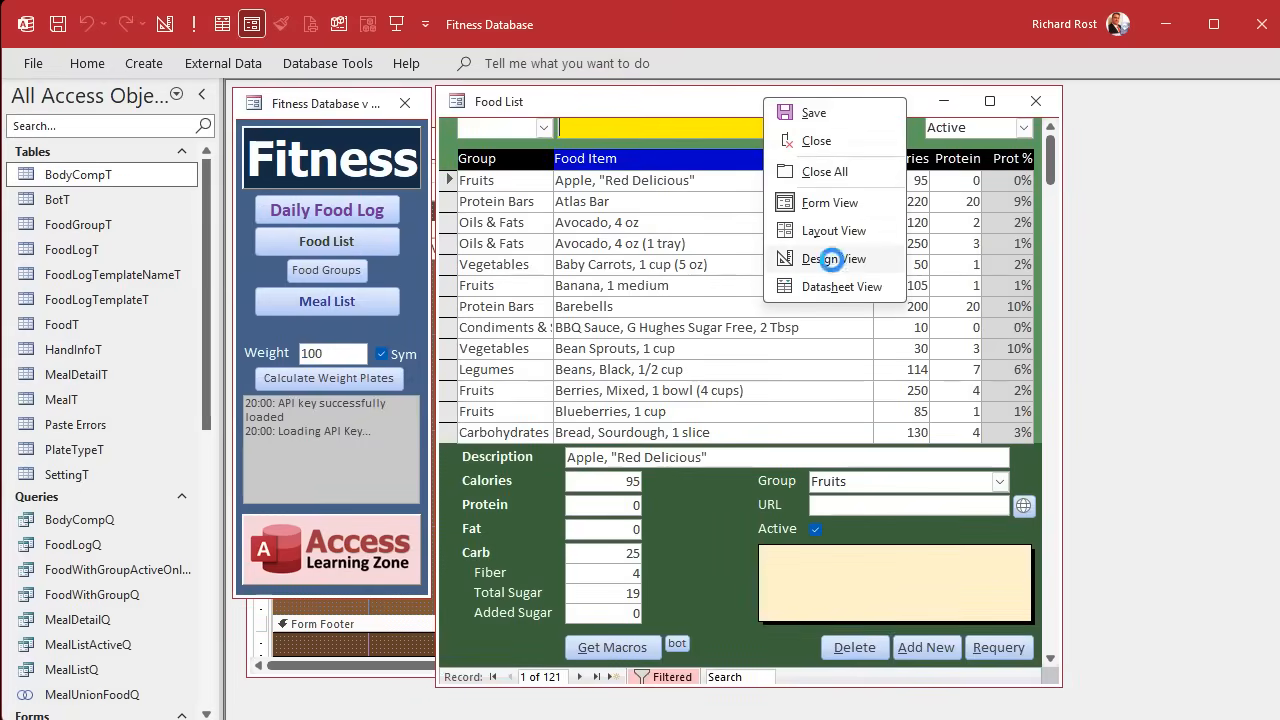
{"action": "left_click", "coordinate": [832, 258]}
{"action": "left_click", "coordinate": [839, 374]}
{"action": "left_click", "coordinate": [839, 374]}
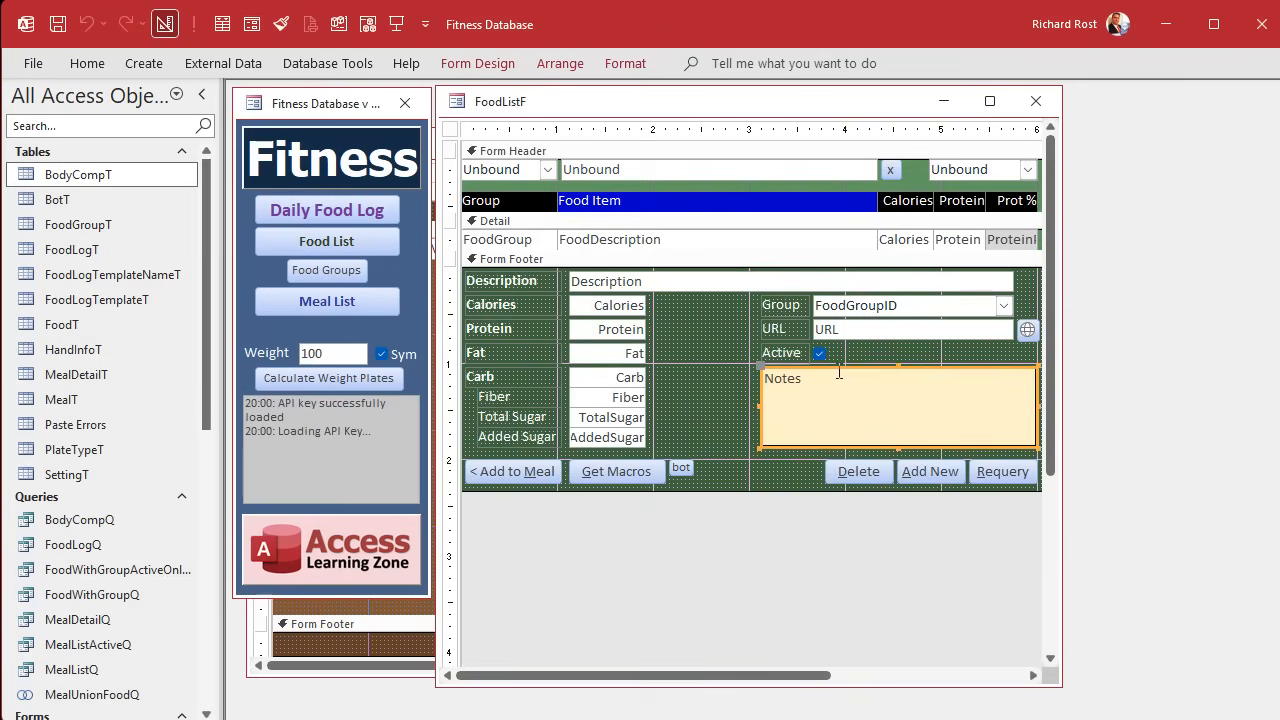
In BodyCompF, shorten the Detail section to about 1.04", enlarge the Form Footer, and paste the copied Notes text box into the footer.
{"action": "left_click", "coordinate": [406, 624]}
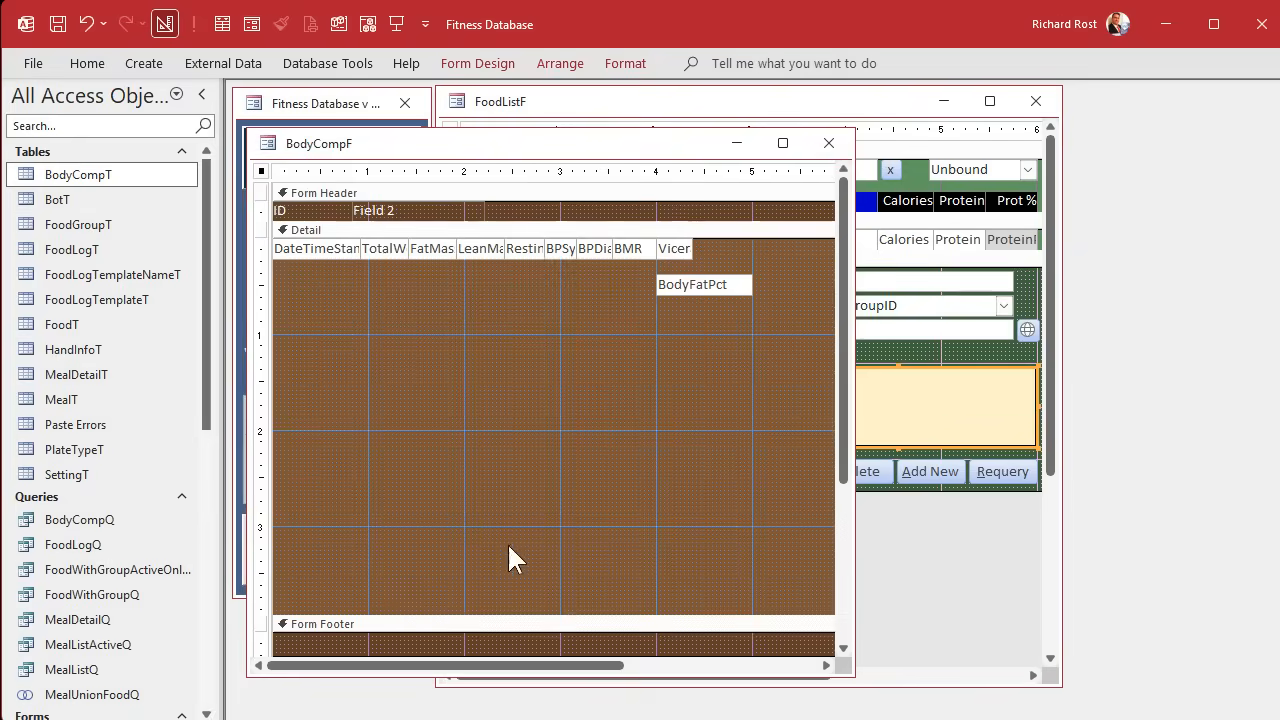
{"action": "left_click_drag", "start_coordinate": [532, 615], "coordinate": [578, 337]}
{"action": "left_click_drag", "start_coordinate": [543, 379], "coordinate": [540, 490]}
{"action": "key", "text": "ctrl+v"}
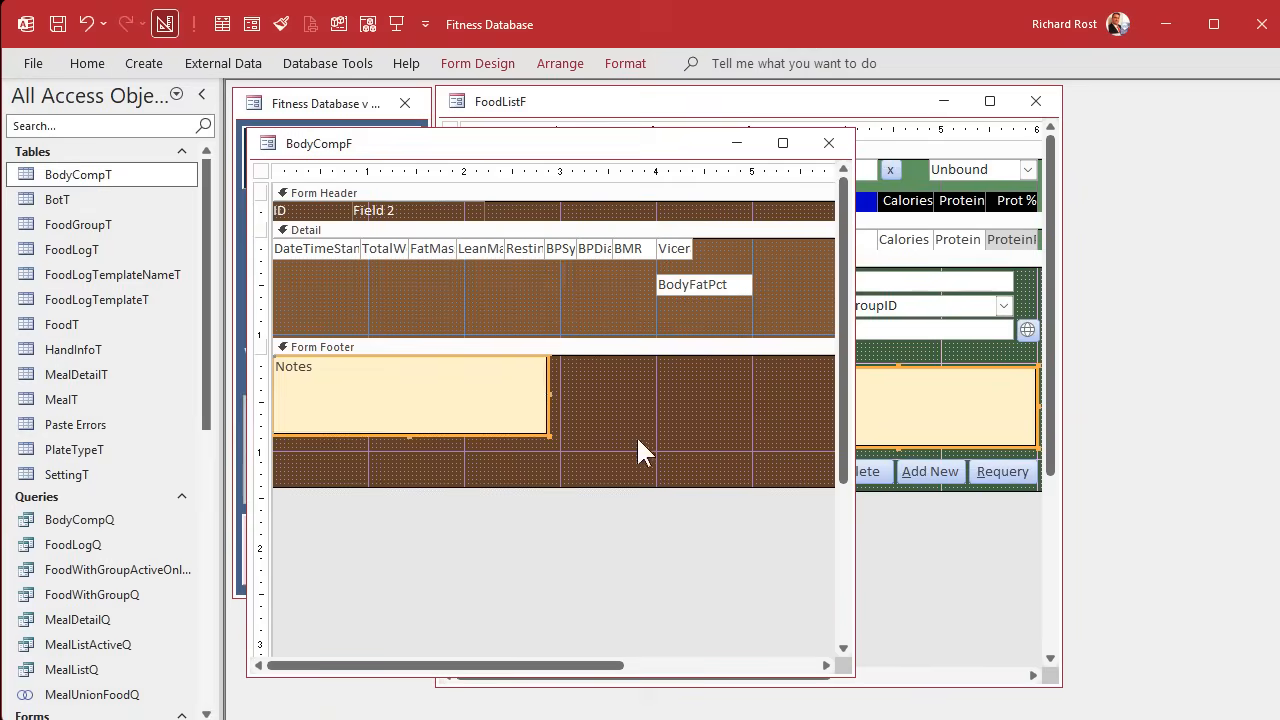
Move the Notes box toward the middle of the Form Footer and trim the footer's height to about 1".
{"action": "mouse_move", "coordinate": [460, 391]}
{"action": "left_mouse_down"}
{"action": "mouse_move", "coordinate": [672, 387]}
{"action": "mouse_move", "coordinate": [477, 400]}
{"action": "left_mouse_up"}
{"action": "left_click", "coordinate": [480, 486]}
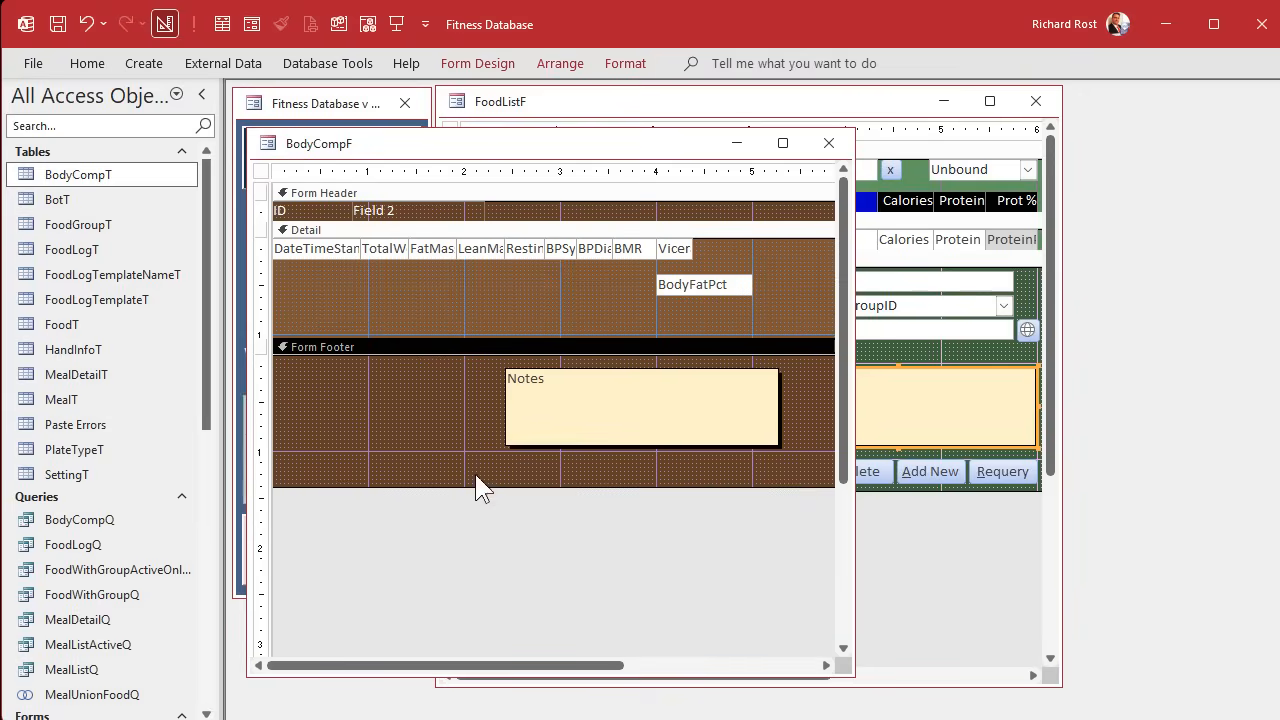
{"action": "left_click_drag", "start_coordinate": [480, 486], "coordinate": [480, 455]}
Place BodyFatPct after ViceralFat in the top row, narrowed to about 0.58", and shorten the Detail section to the row's 0.2188" height.
{"action": "left_click", "coordinate": [581, 295]}
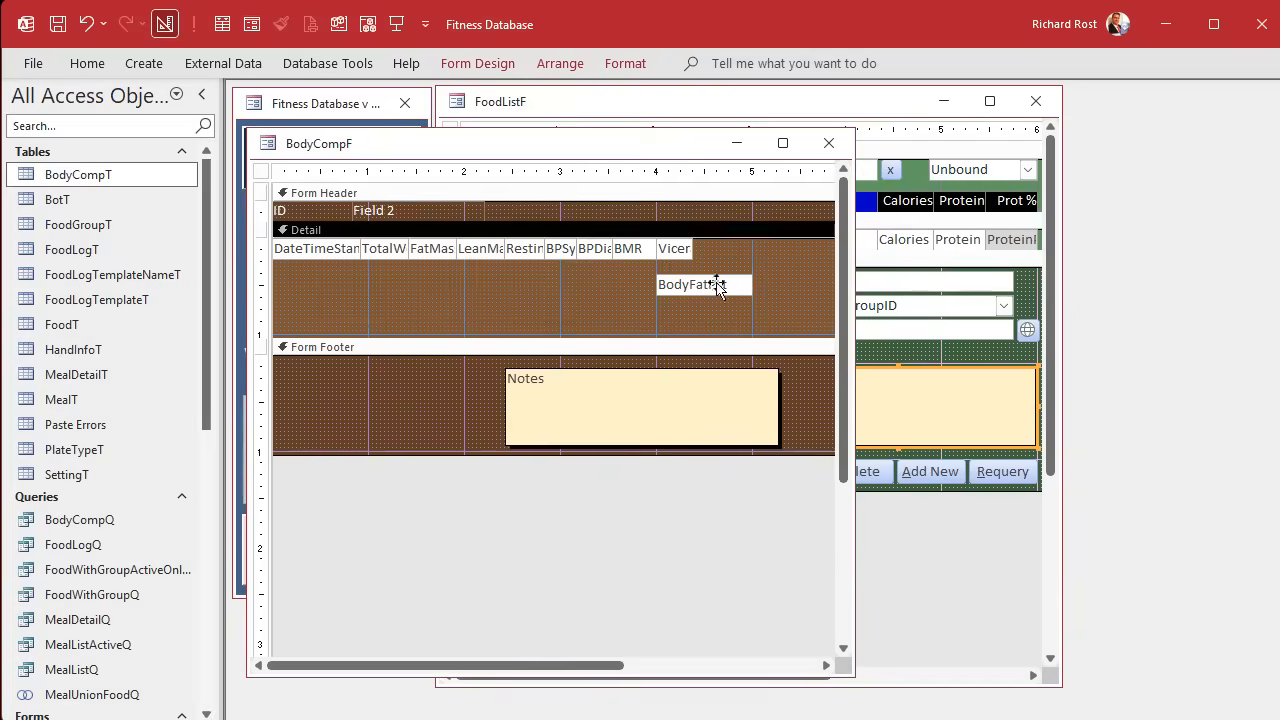
{"action": "left_click_drag", "start_coordinate": [718, 285], "coordinate": [748, 246]}
{"action": "double_click", "coordinate": [715, 255]}
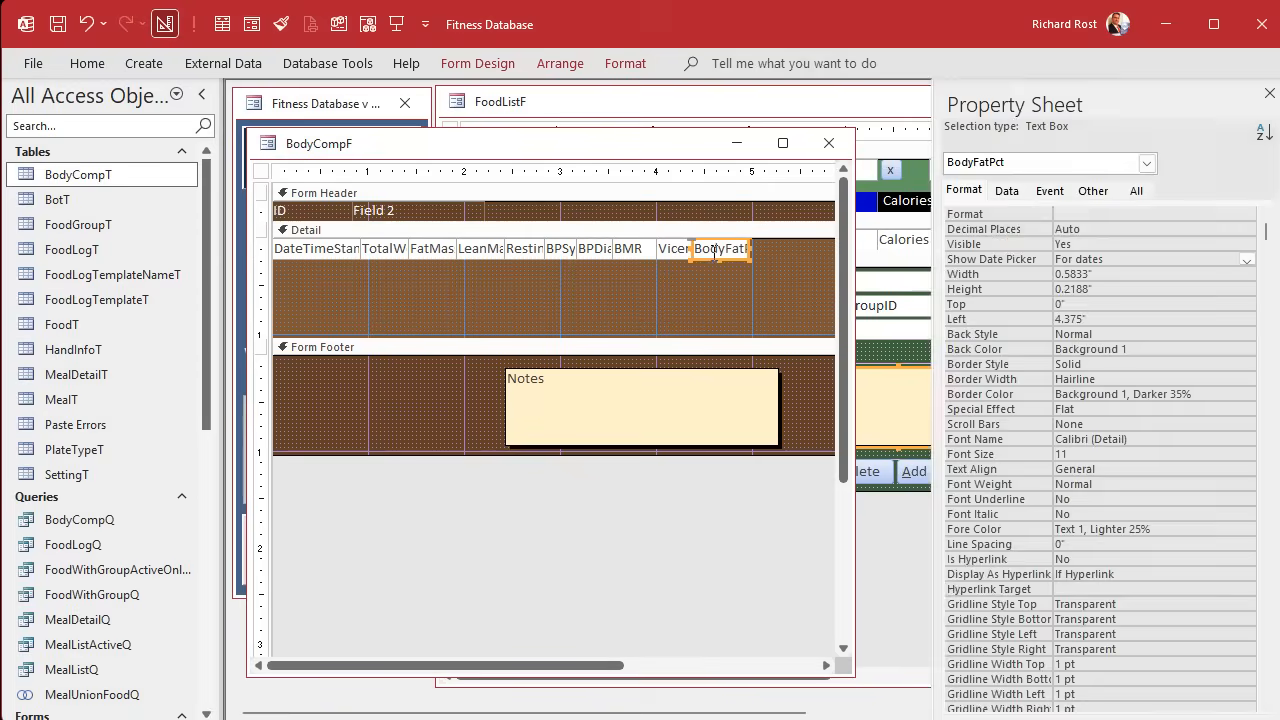
{"action": "left_click", "coordinate": [1038, 231]}
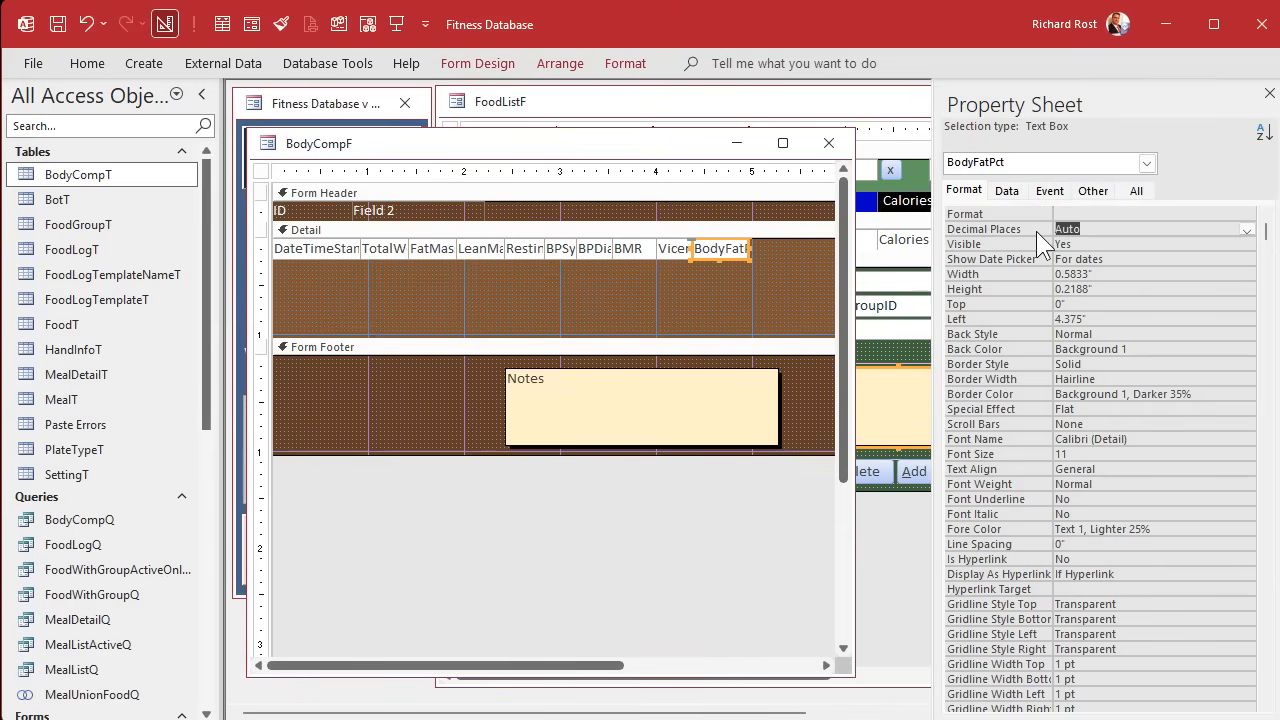
{"action": "left_click", "coordinate": [640, 318]}
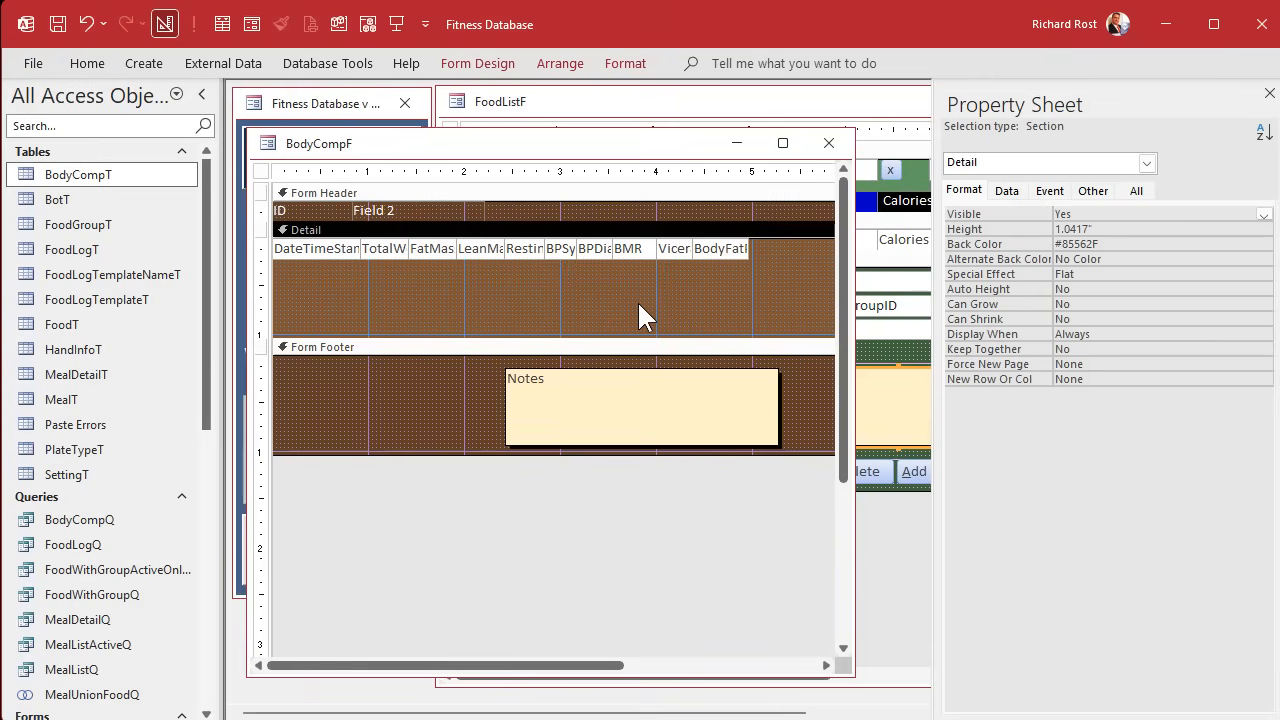
{"action": "left_click_drag", "start_coordinate": [629, 338], "coordinate": [629, 260]}
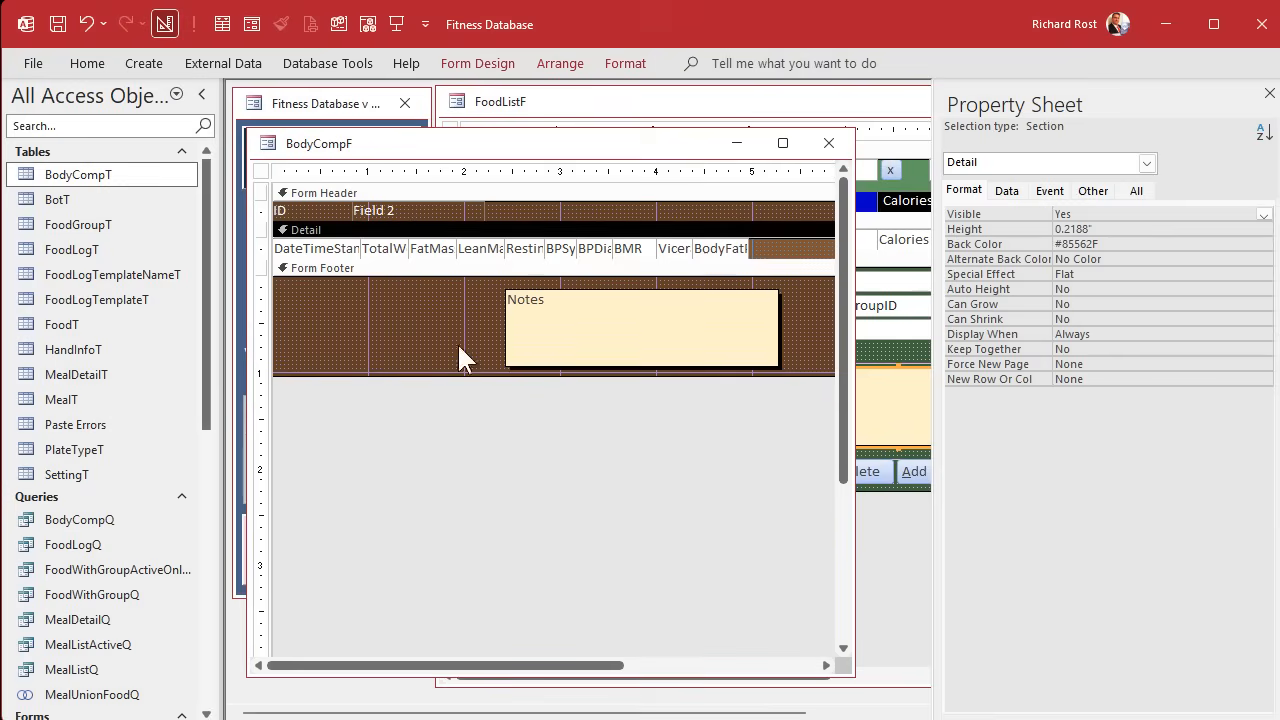
Close BodyCompF and the property sheet, and close FoodListF without saving its design changes.
{"action": "left_click", "coordinate": [829, 143]}
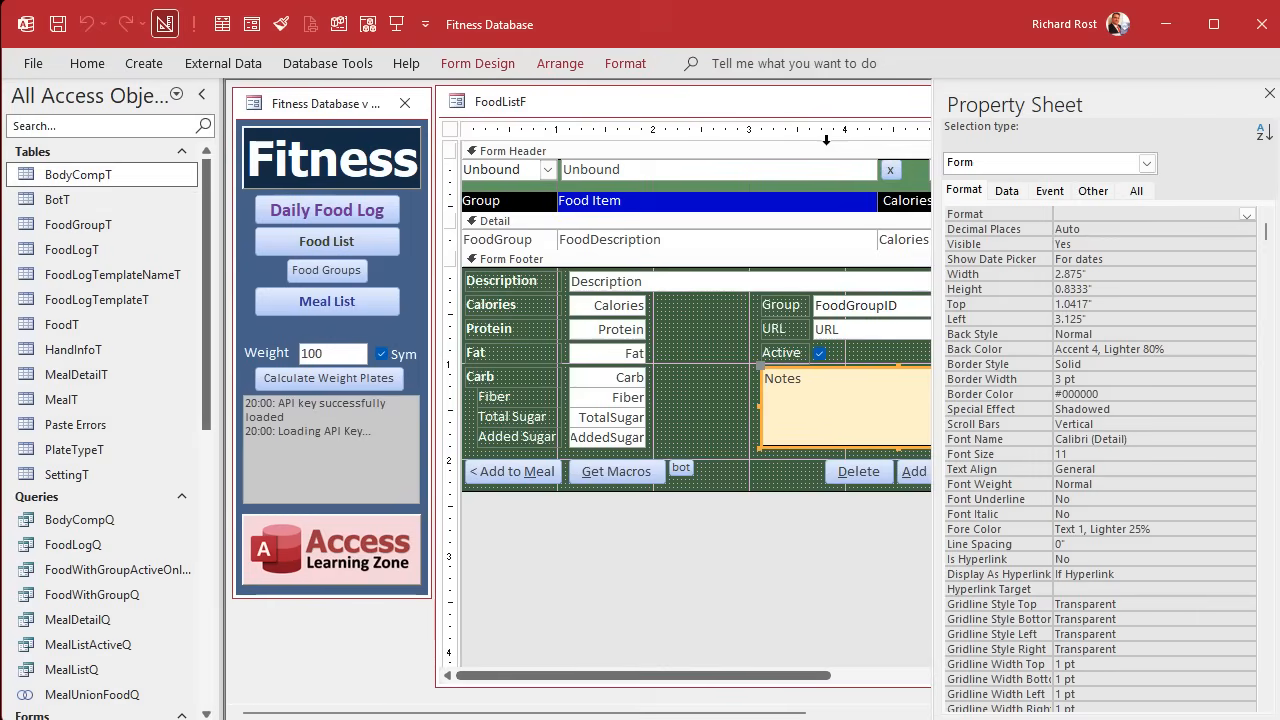
{"action": "left_click", "coordinate": [1270, 93]}
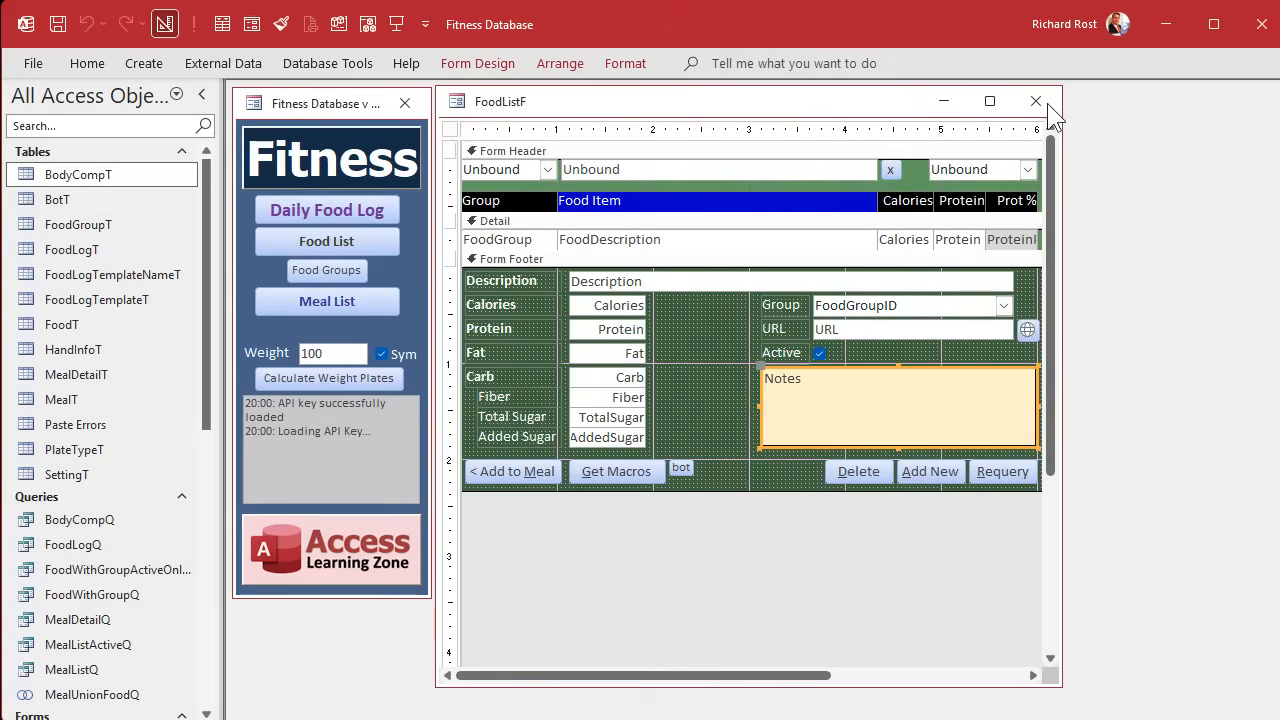
{"action": "left_click", "coordinate": [1038, 101]}
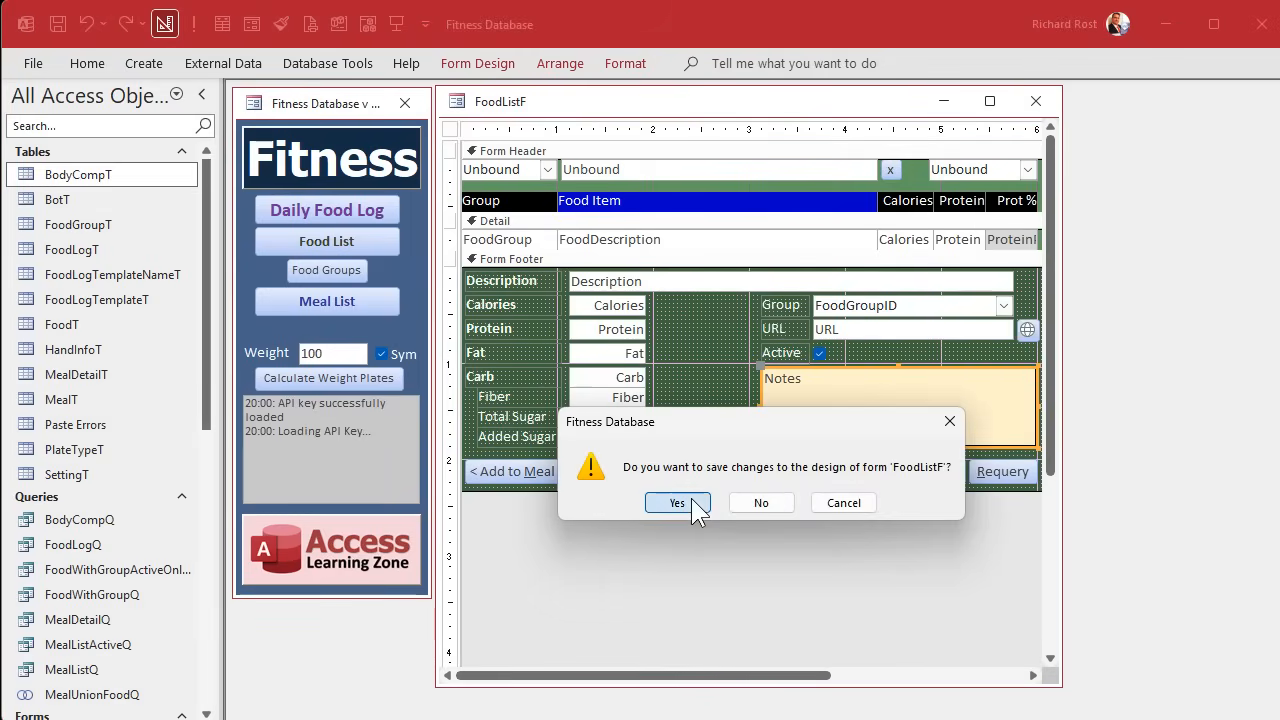
{"action": "left_click", "coordinate": [758, 506]}
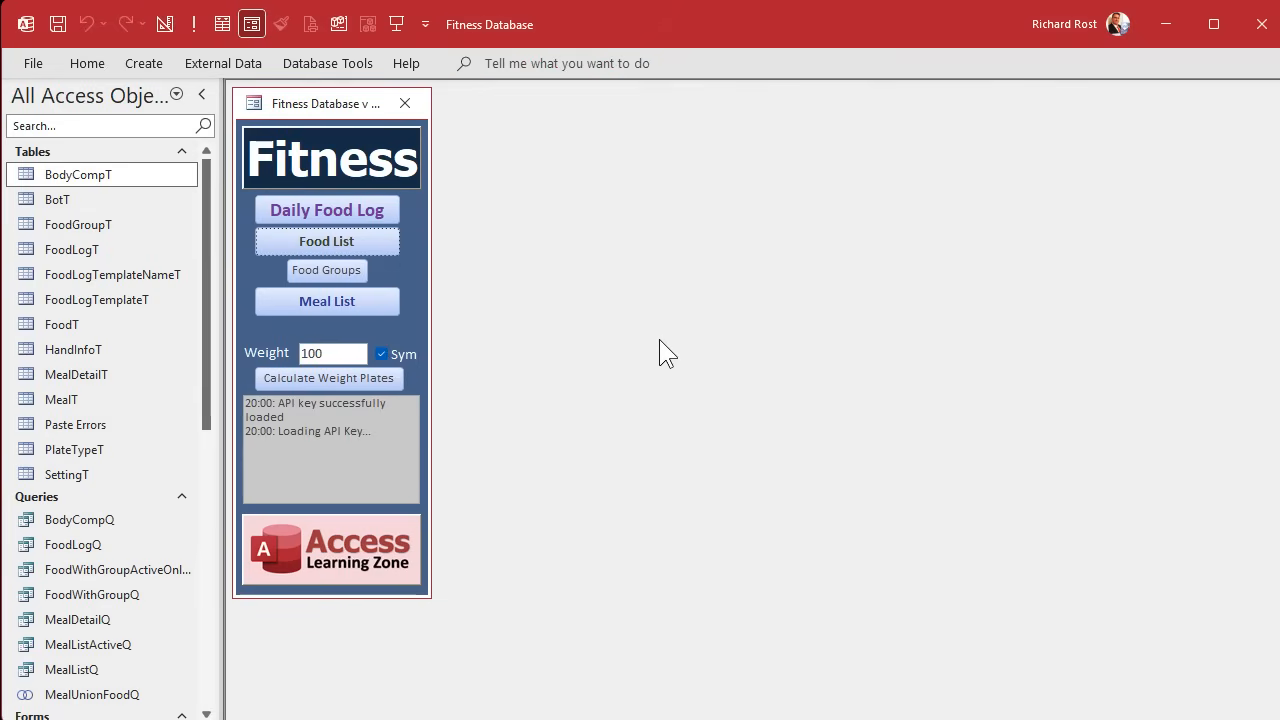
Open the main menu form in Design view and enlarge its window to show the whole layout.
{"action": "right_click", "coordinate": [336, 103]}
{"action": "left_click", "coordinate": [378, 262]}
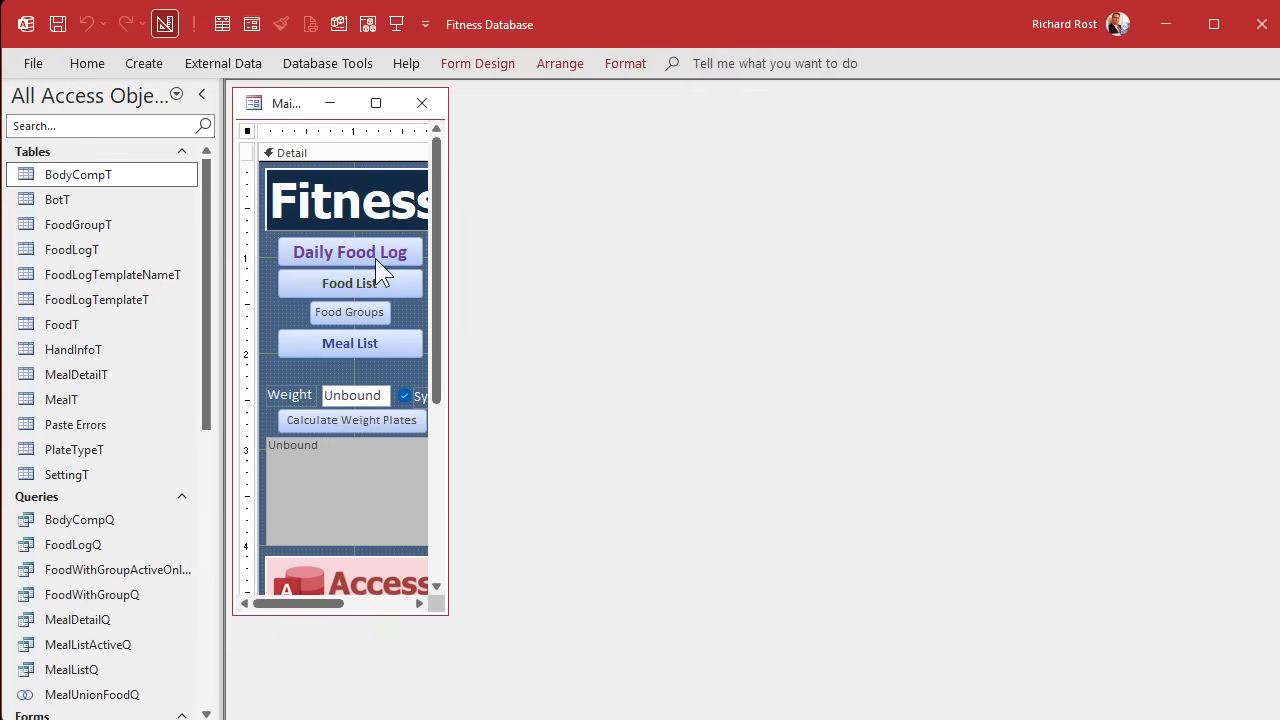
{"action": "left_click_drag", "start_coordinate": [436, 612], "coordinate": [482, 694]}
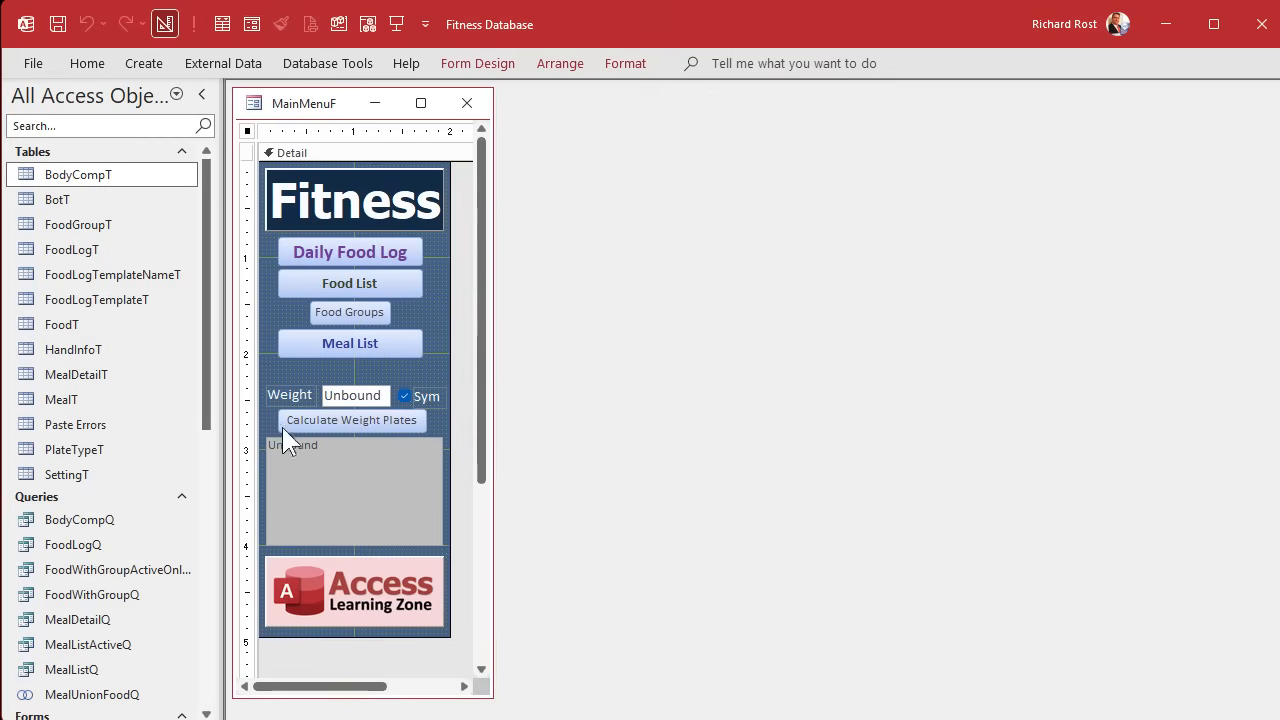
Shorten the main menu's gray status box from its upper edge and move the weight controls down, freeing space below the Meal List button.
{"action": "left_click", "coordinate": [250, 384]}
{"action": "left_click", "coordinate": [358, 343]}
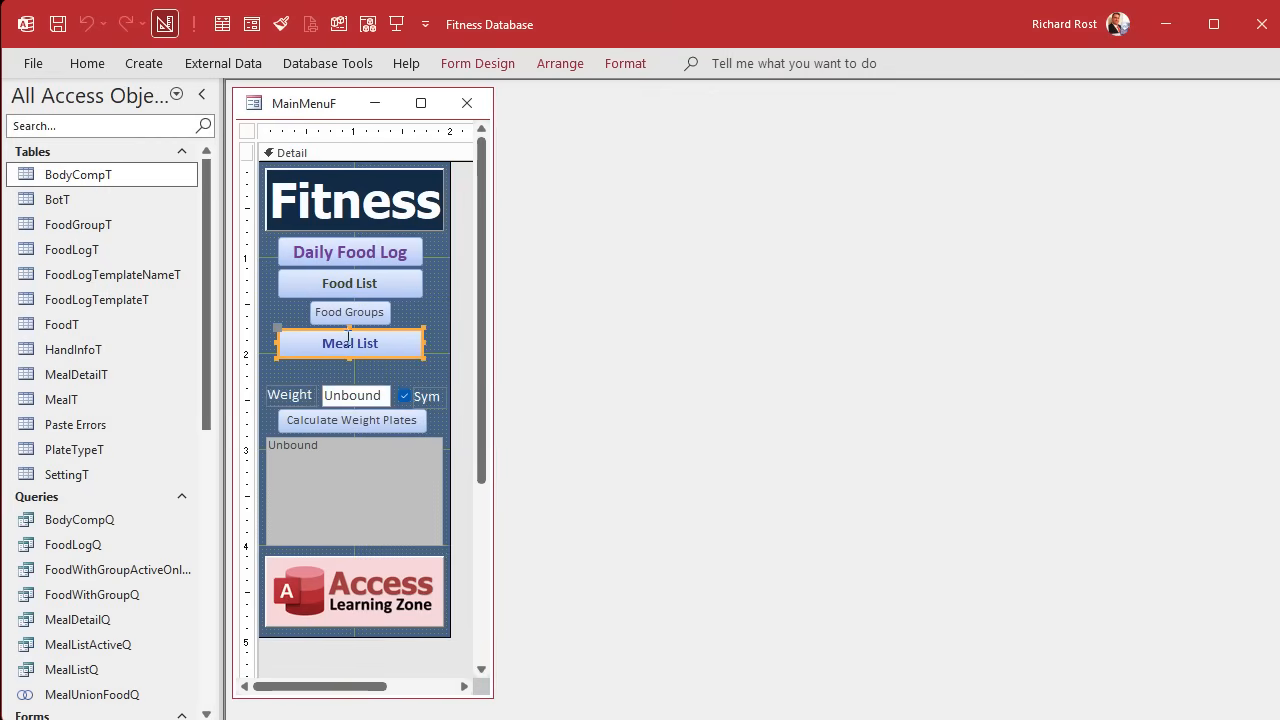
{"action": "left_click", "coordinate": [347, 251]}
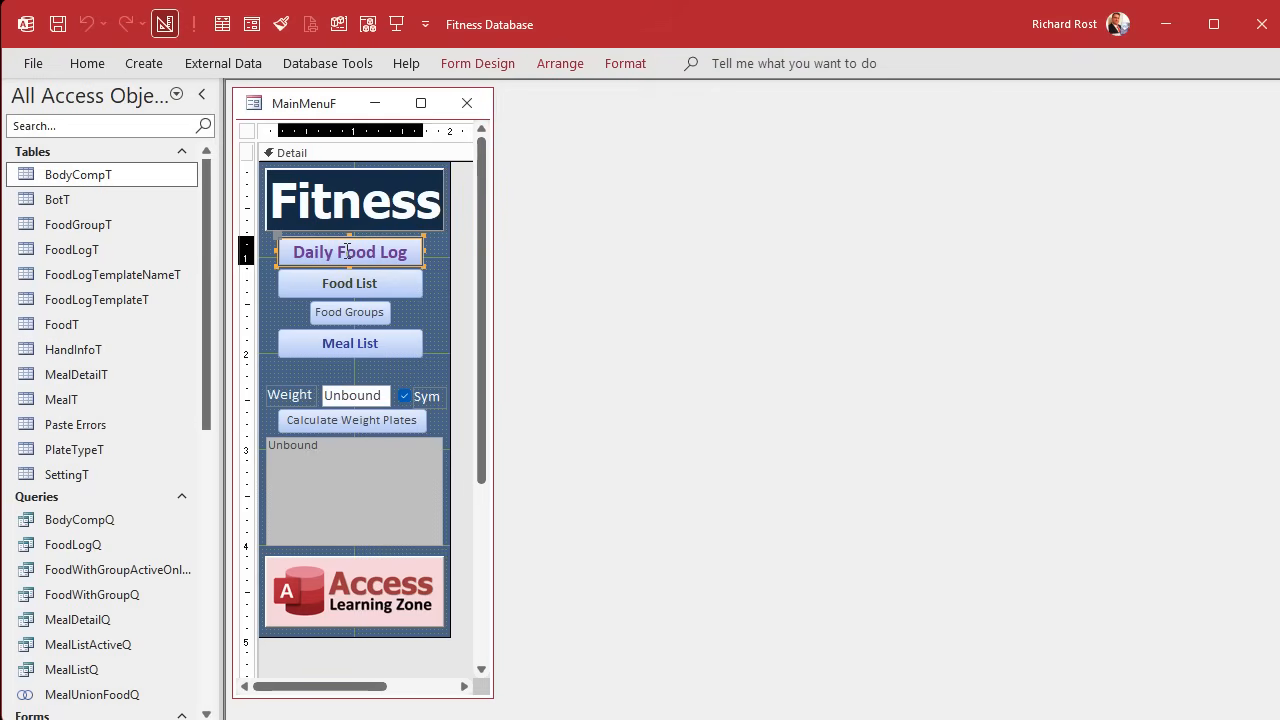
{"action": "left_click", "coordinate": [355, 485]}
{"action": "mouse_move", "coordinate": [354, 437]}
{"action": "left_mouse_down"}
{"action": "mouse_move", "coordinate": [354, 466]}
{"action": "mouse_move", "coordinate": [442, 396]}
{"action": "mouse_move", "coordinate": [347, 439]}
{"action": "mouse_move", "coordinate": [348, 461]}
{"action": "left_mouse_up"}
{"action": "mouse_move", "coordinate": [400, 350]}
{"action": "left_mouse_down"}
{"action": "mouse_move", "coordinate": [400, 362]}
{"action": "mouse_move", "coordinate": [380, 336]}
{"action": "mouse_move", "coordinate": [390, 366]}
{"action": "left_mouse_up"}
Duplicate the Meal List button directly below the original and caption the copy "Body Comp".
{"action": "key", "text": "ctrl+c"}
{"action": "key", "text": "ctrl+v"}
{"action": "key", "text": "F2"}
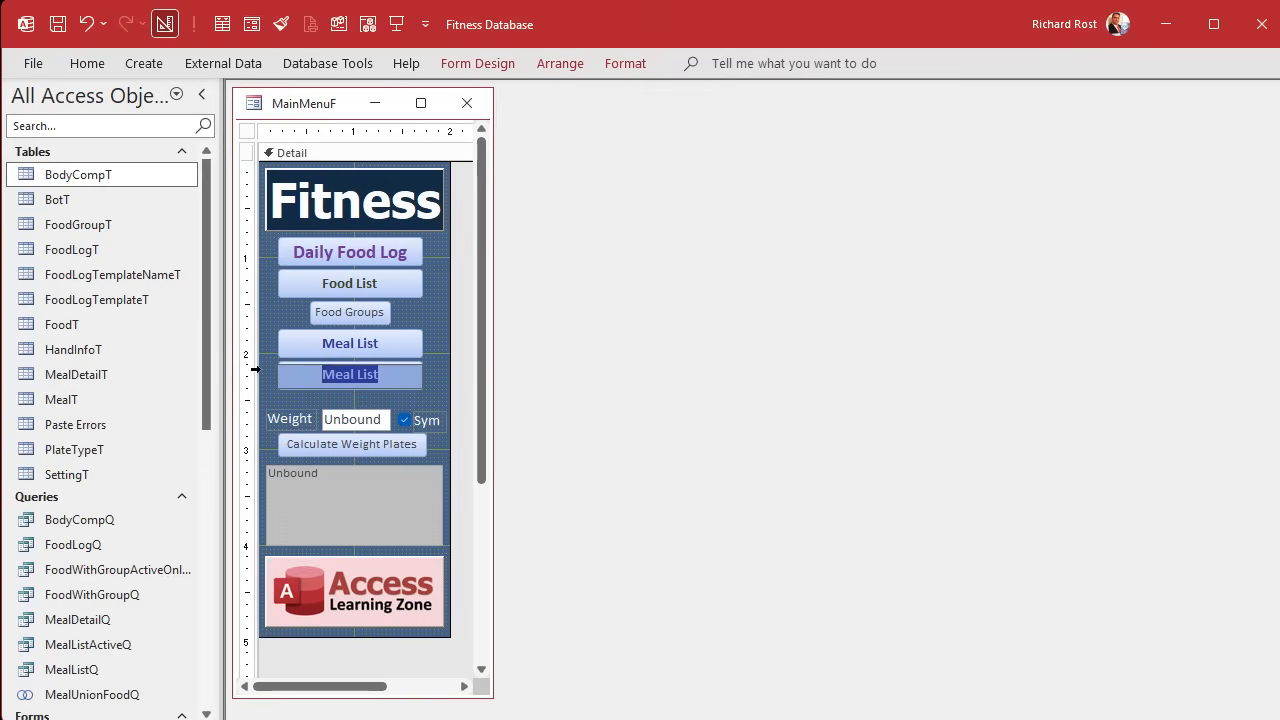
{"action": "type", "text": "Body Comp"}
{"action": "key", "text": "Return"}
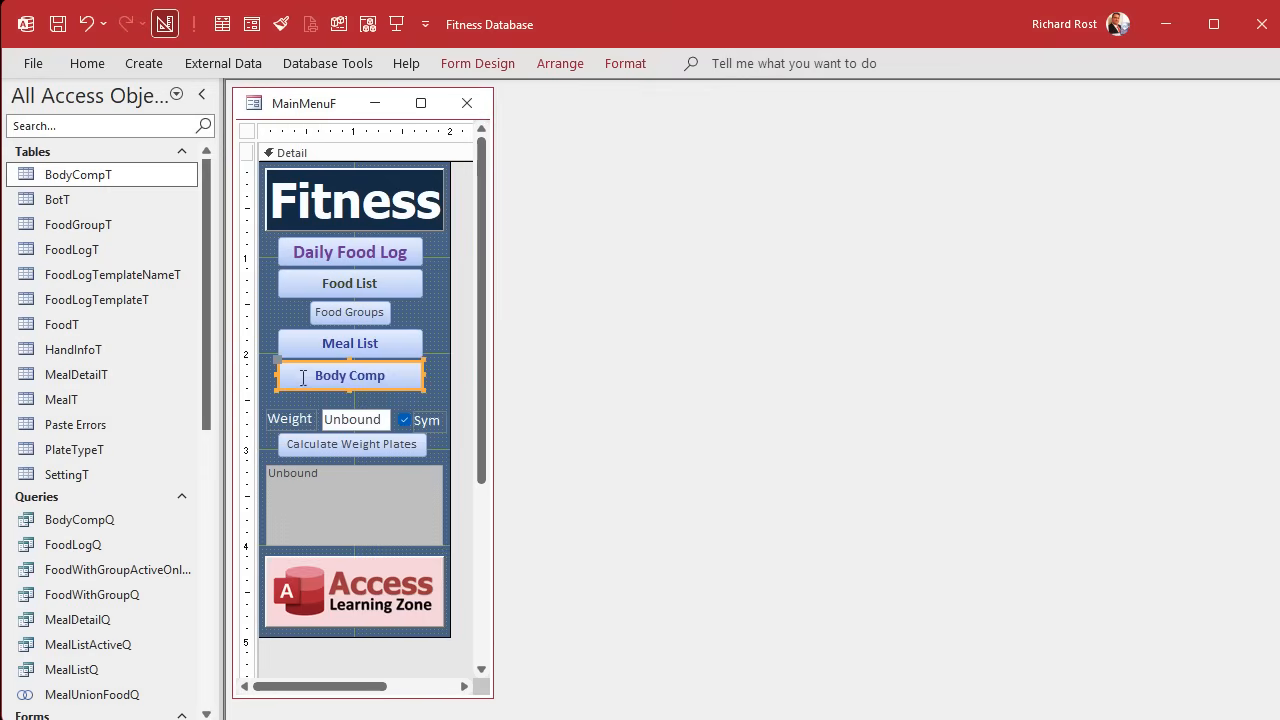
Set the Body Comp button's font color to dark brown (#634023).
{"action": "left_click", "coordinate": [626, 66]}
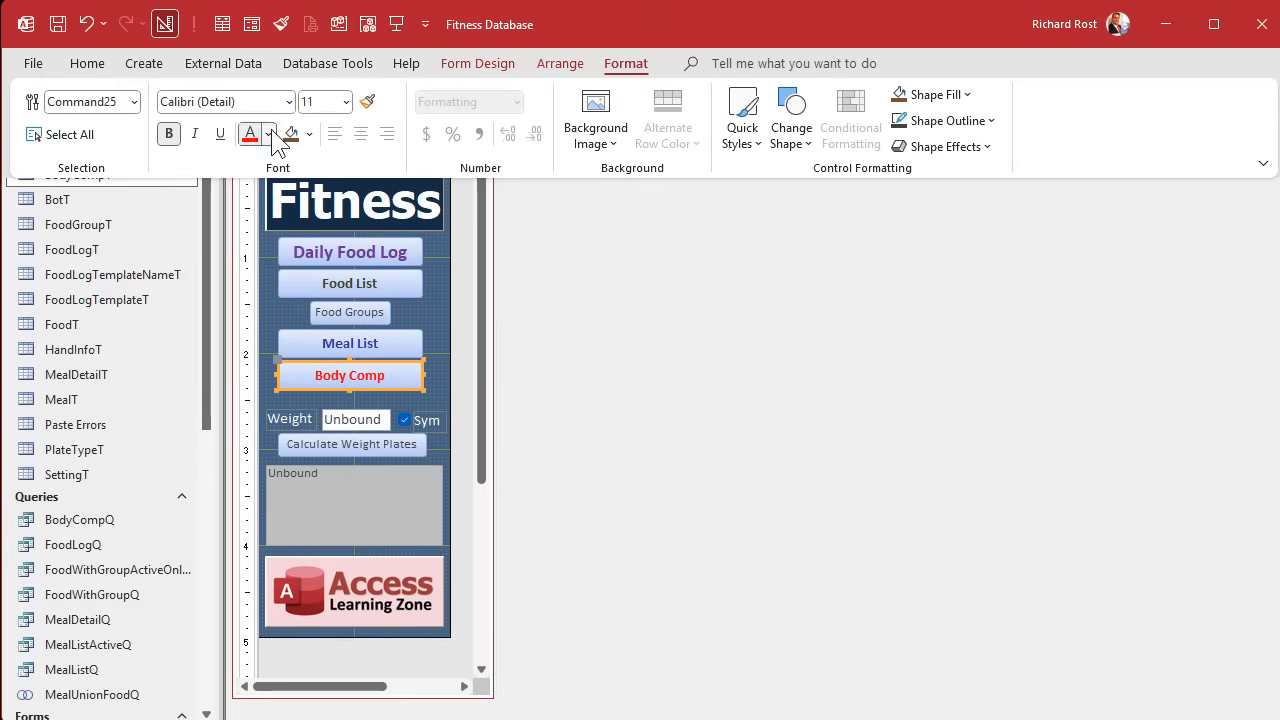
{"action": "left_click", "coordinate": [267, 134]}
{"action": "left_click", "coordinate": [280, 512]}
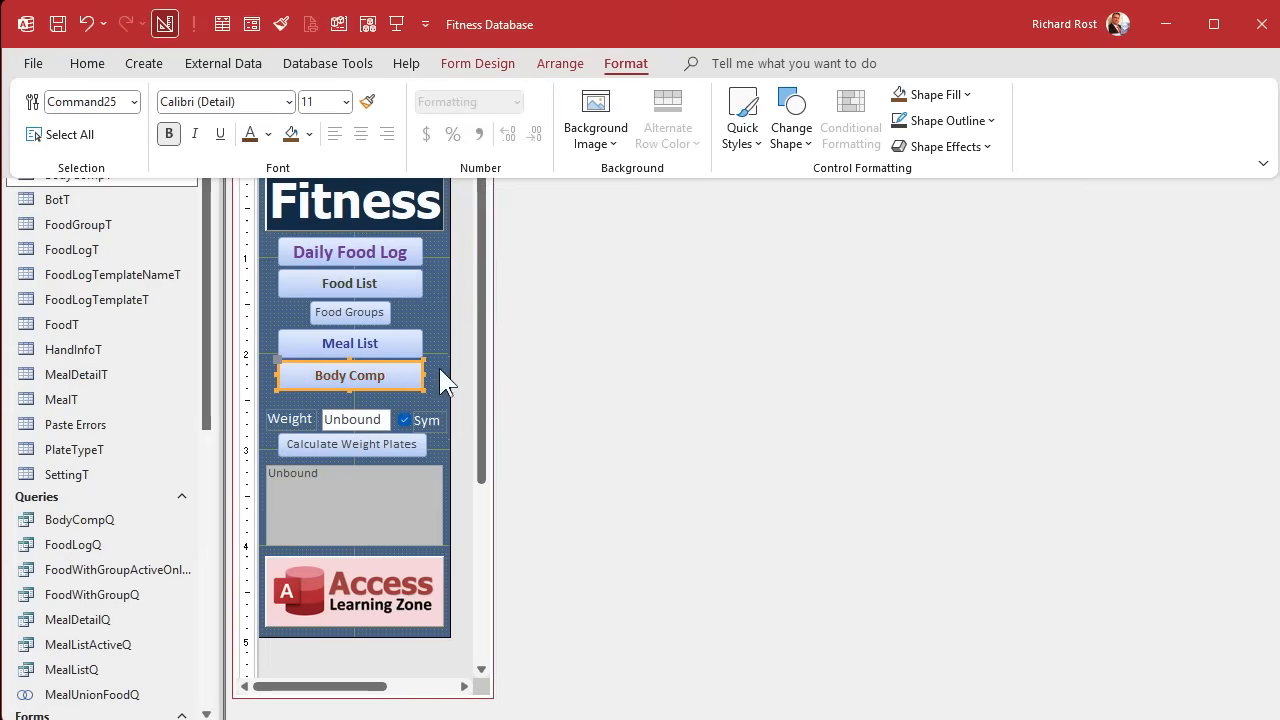
{"action": "left_click", "coordinate": [424, 307]}
Set the Body Comp button's name to BodyCompBtn.
{"action": "double_click", "coordinate": [367, 374]}
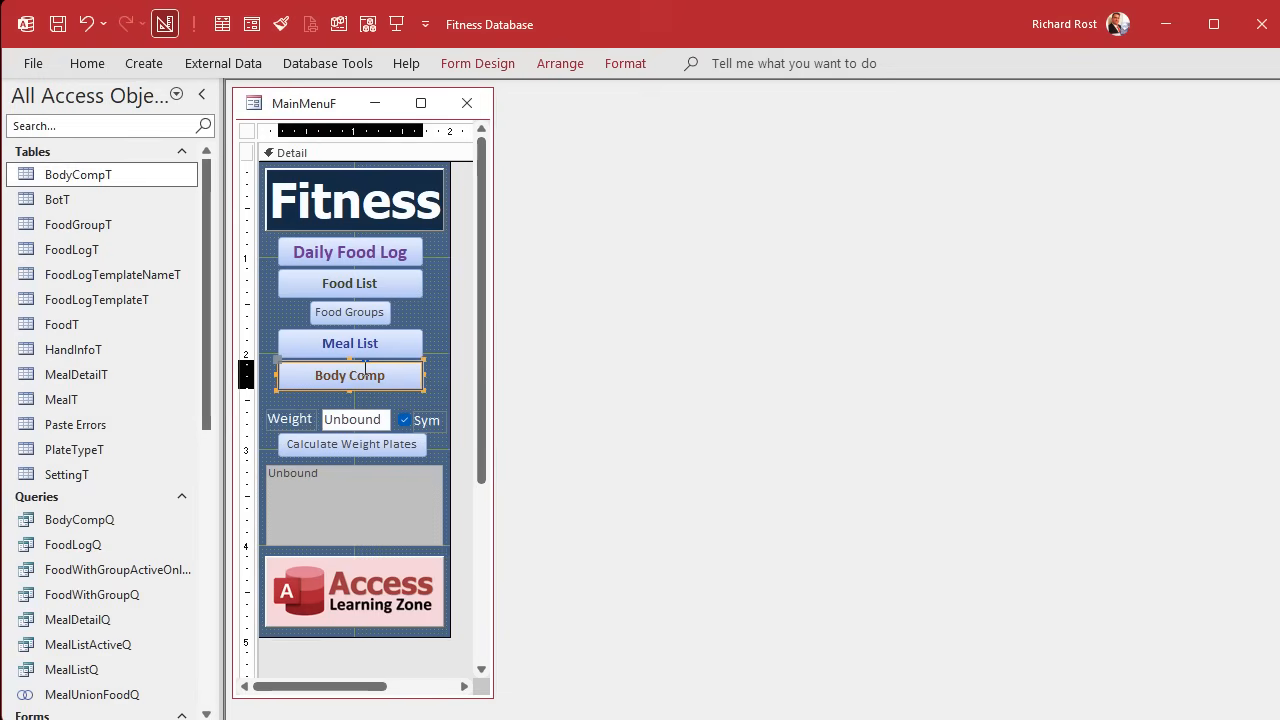
{"action": "left_click", "coordinate": [1136, 191]}
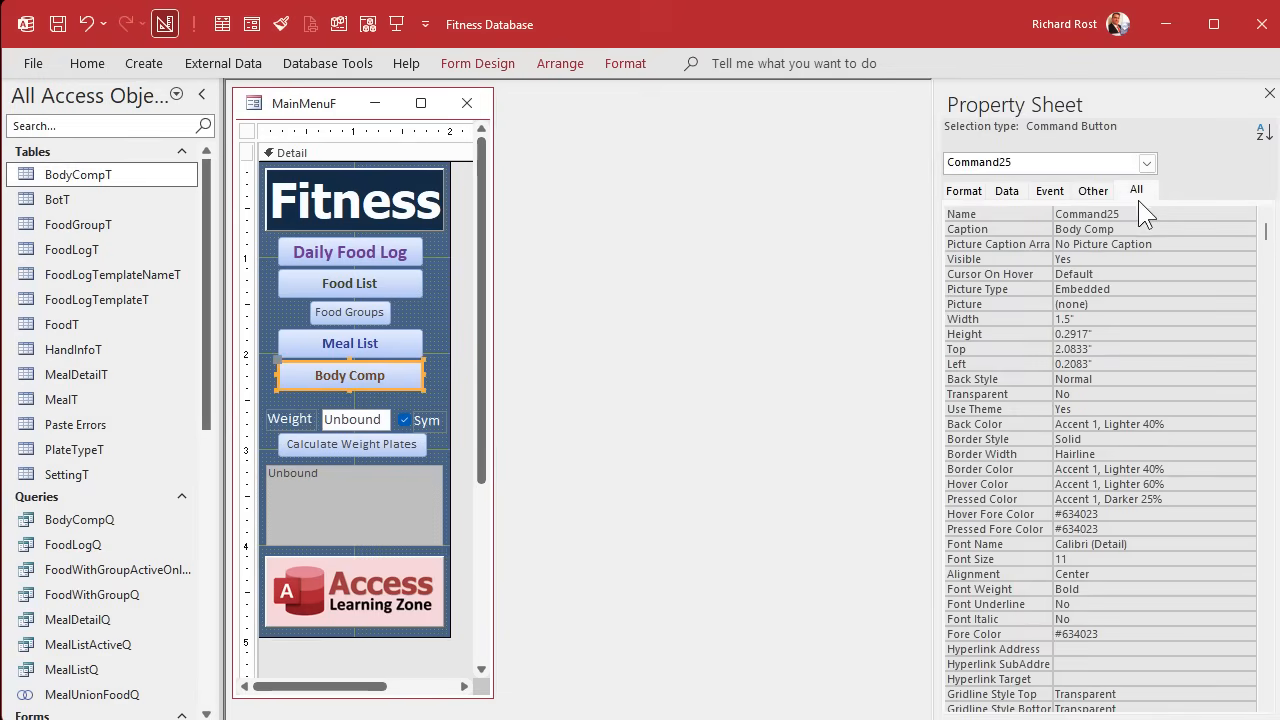
{"action": "left_click", "coordinate": [996, 212]}
{"action": "type", "text": "BodyCompBtn"}
{"action": "key", "text": "Return"}
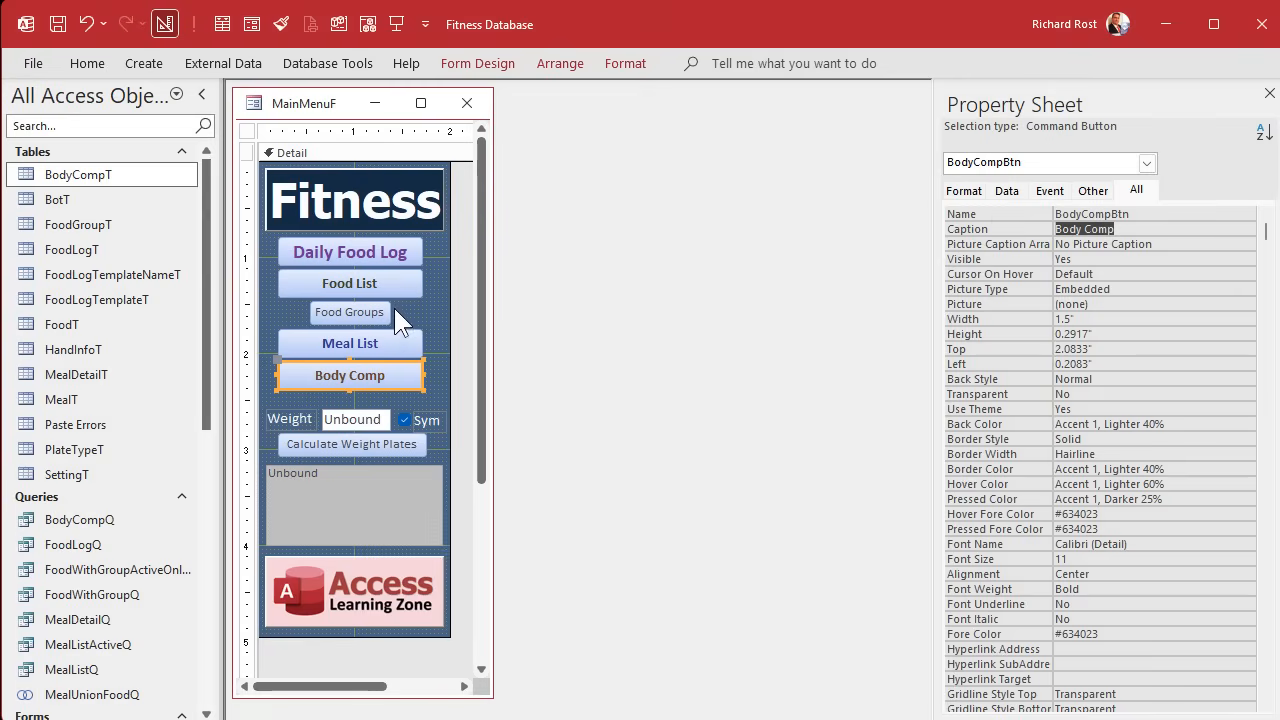
Open the Body Comp button's Click event procedure in the code editor and enlarge the code area.
{"action": "left_click", "coordinate": [378, 357]}
{"action": "left_click", "coordinate": [372, 371]}
{"action": "right_click", "coordinate": [394, 377]}
{"action": "left_click", "coordinate": [400, 382]}
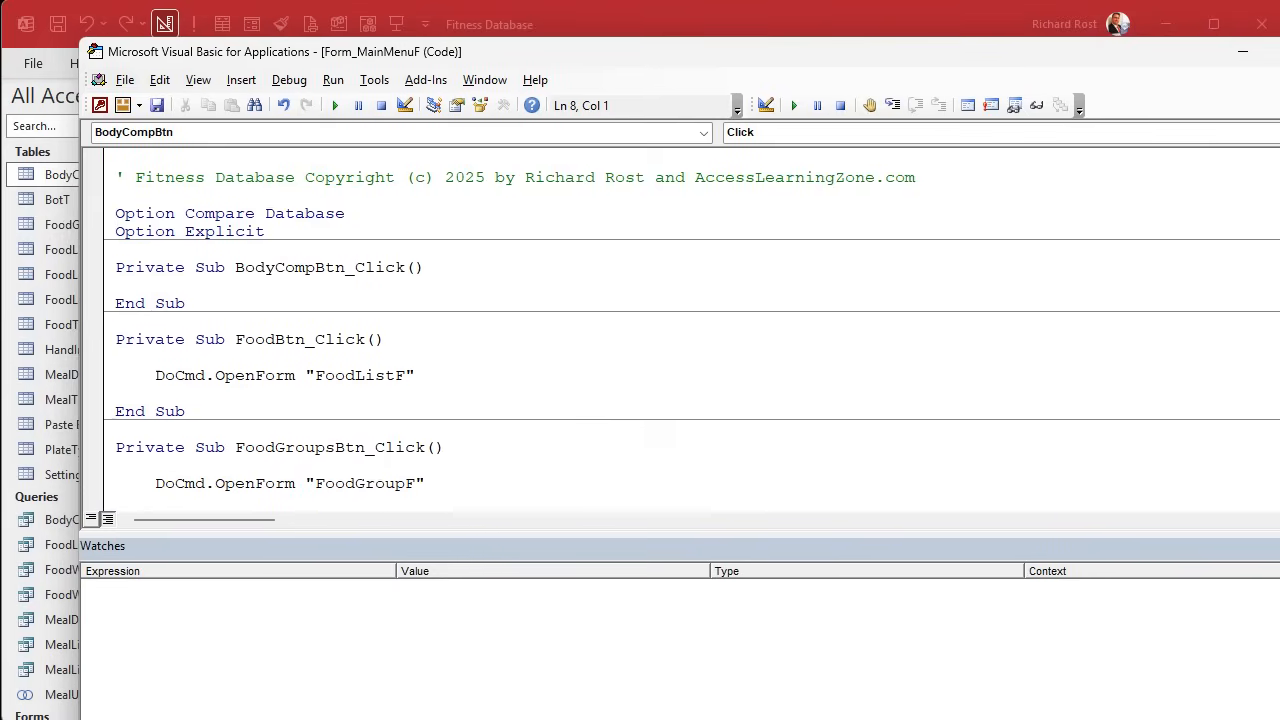
{"action": "left_click_drag", "start_coordinate": [1130, 545], "coordinate": [1103, 627]}
Add DoCmd.OpenForm "BodyCompF" to the BodyCompBtn_Click procedure and return to the main menu's design.
{"action": "key", "text": "Return"}
{"action": "key", "text": "Tab"}
{"action": "type", "text": "docmd.opnfo"}
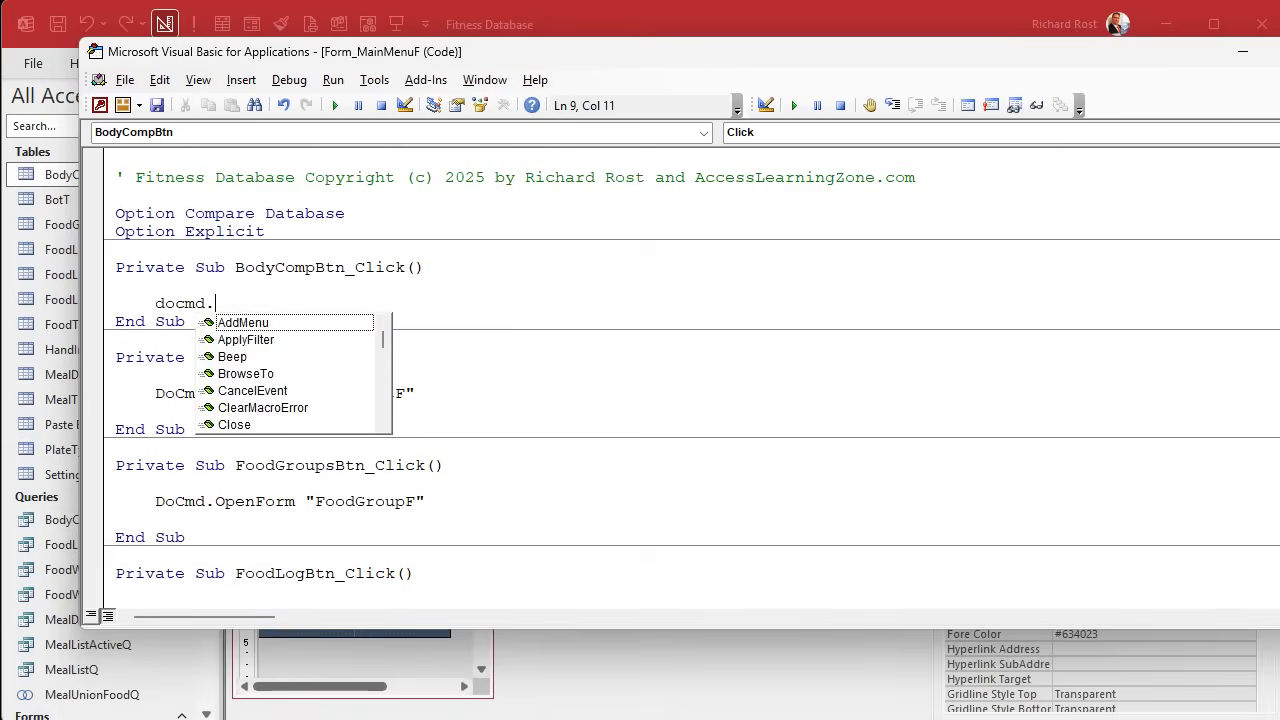
{"action": "key", "text": "BackSpace"}
{"action": "type", "text": "enfor \""}
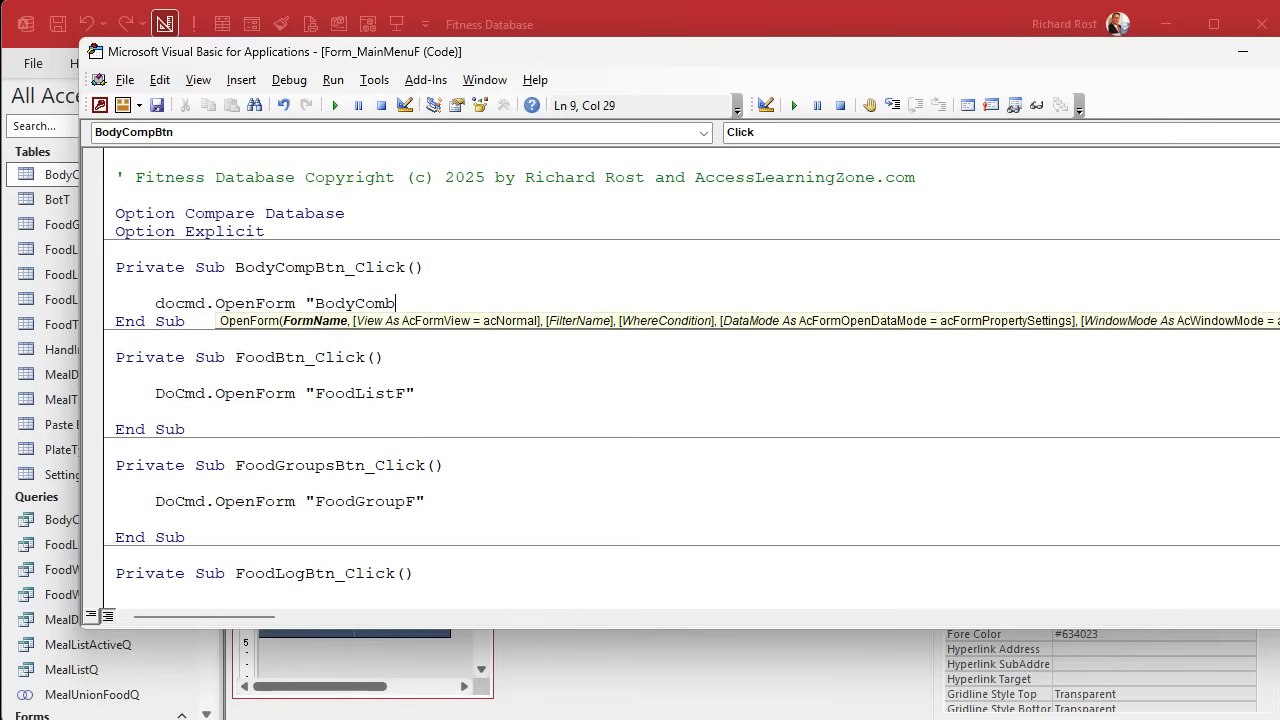
{"action": "type", "text": "BodyCompF\""}
{"action": "key", "text": "Return"}
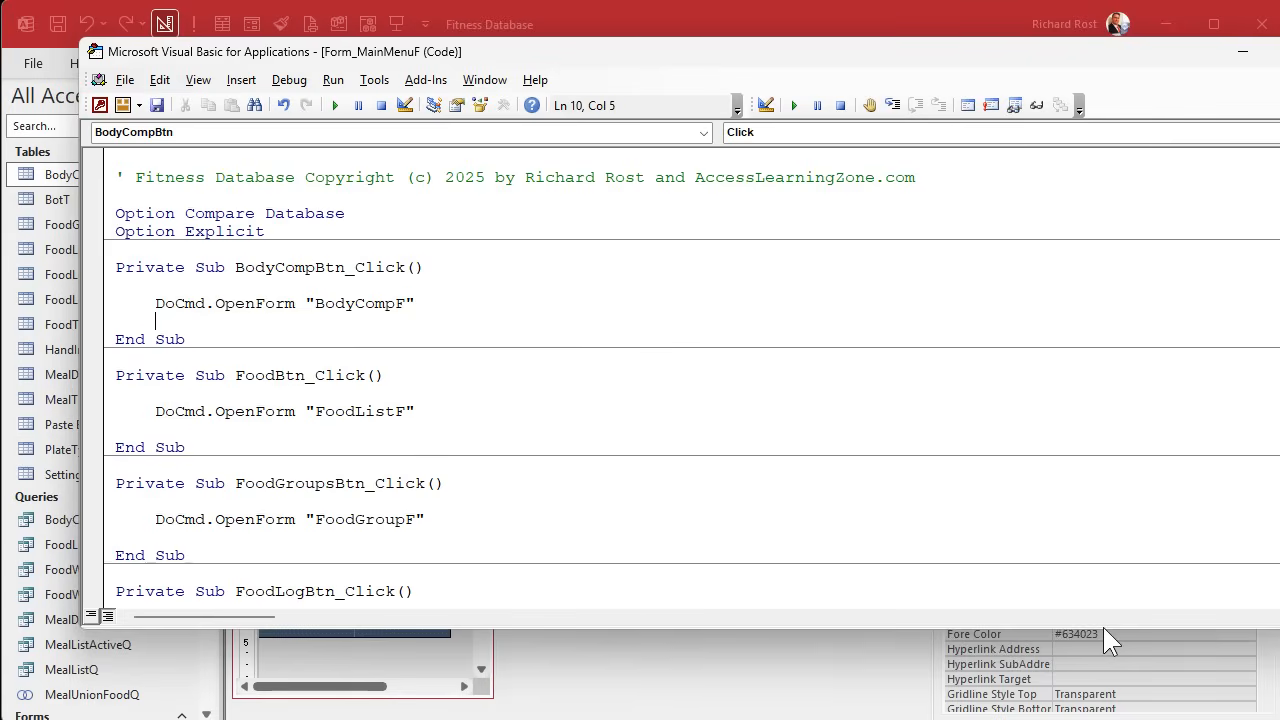
{"action": "left_click", "coordinate": [289, 84]}
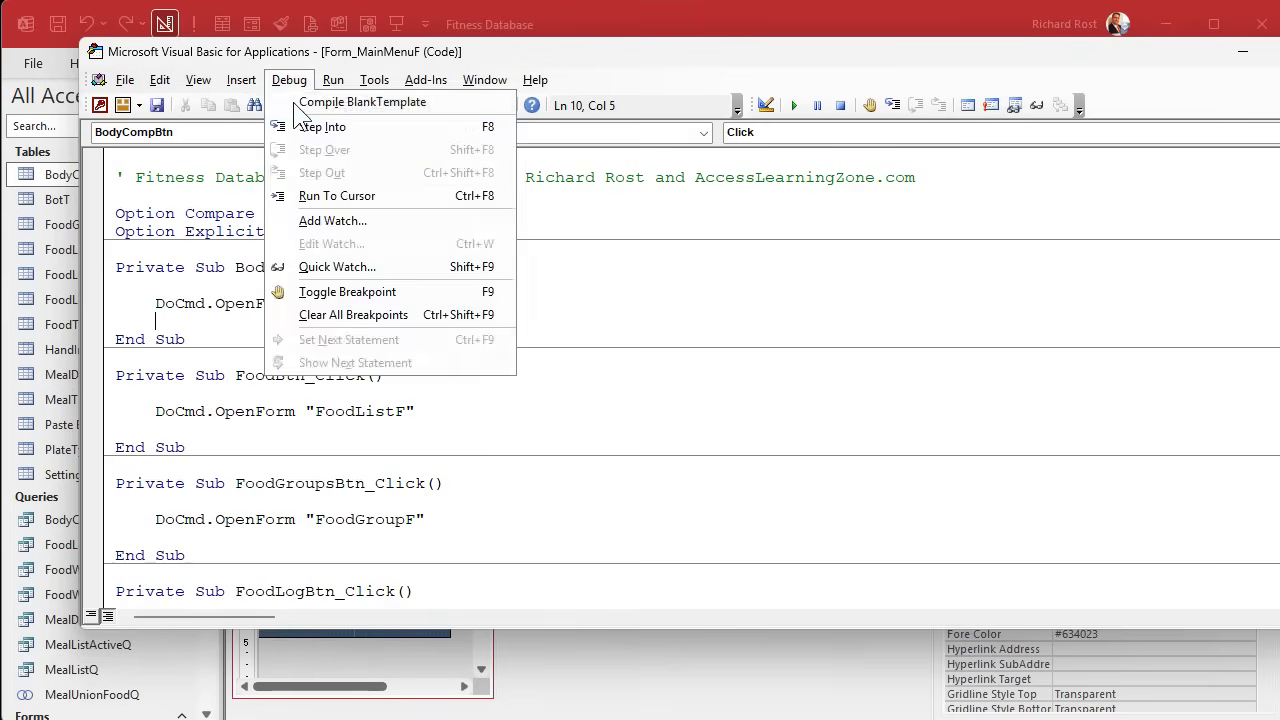
{"action": "left_click", "coordinate": [1045, 166]}
{"action": "key", "text": "alt+q"}
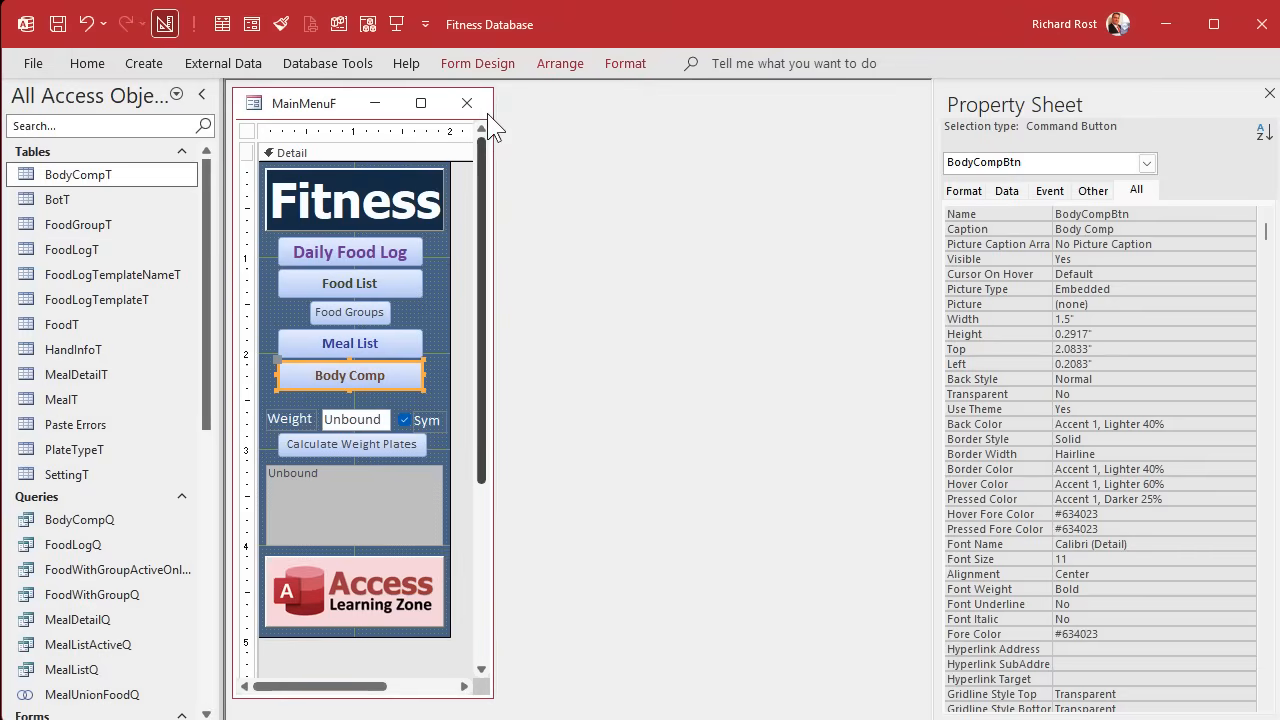
Reopen the main menu, close the food log, and launch BodyCompF with the Body Comp button.
{"action": "left_click", "coordinate": [450, 104]}
{"action": "left_click", "coordinate": [396, 28]}
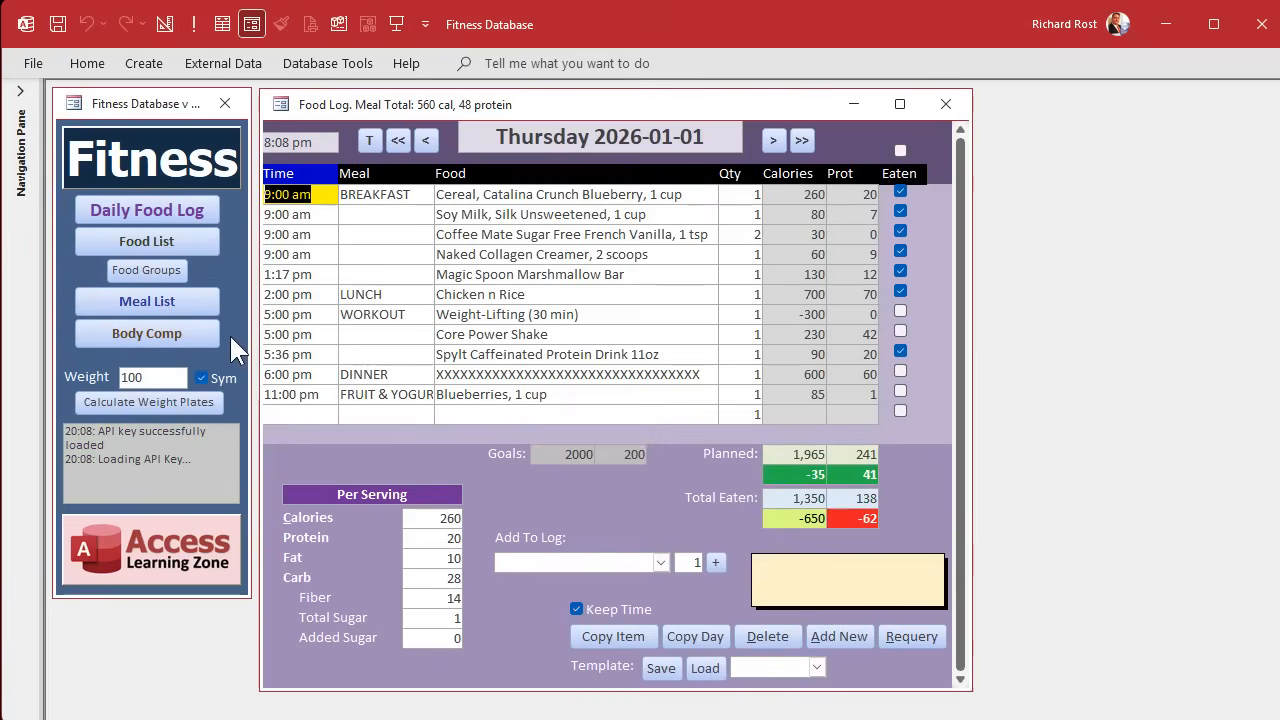
{"action": "left_click", "coordinate": [928, 102]}
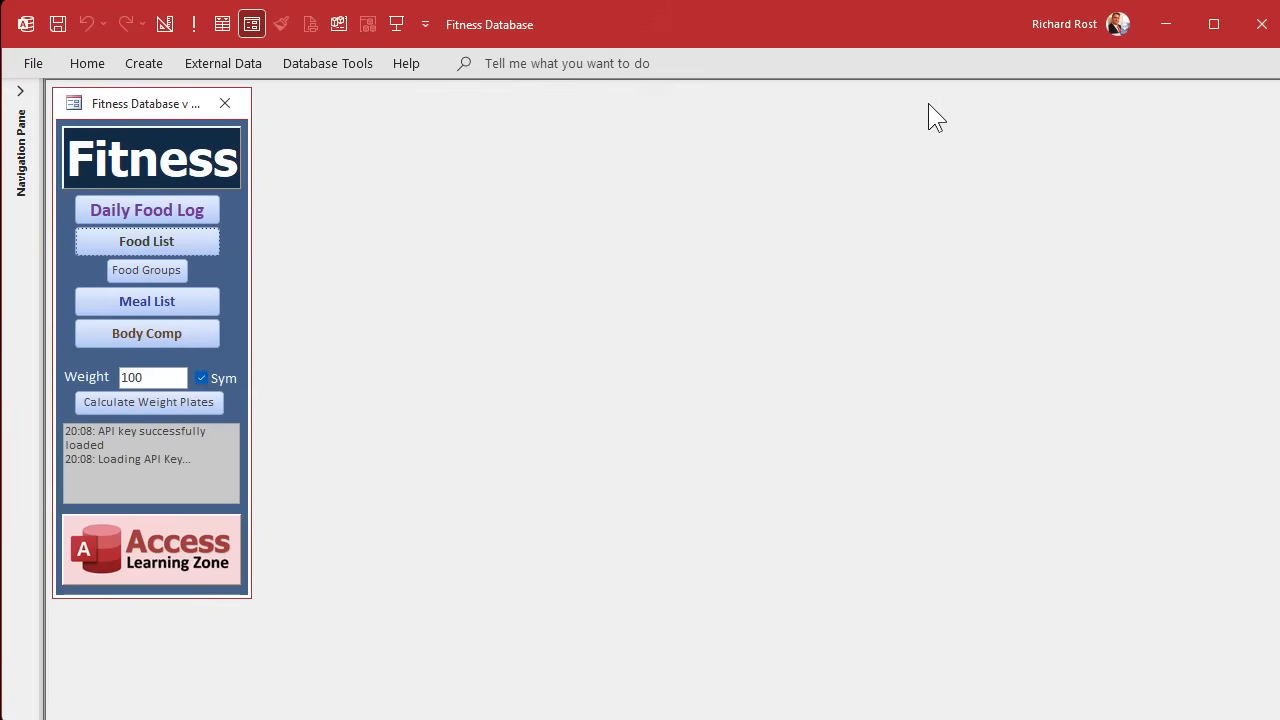
{"action": "left_click", "coordinate": [175, 334]}
{"action": "left_click_drag", "start_coordinate": [272, 150], "coordinate": [484, 128]}
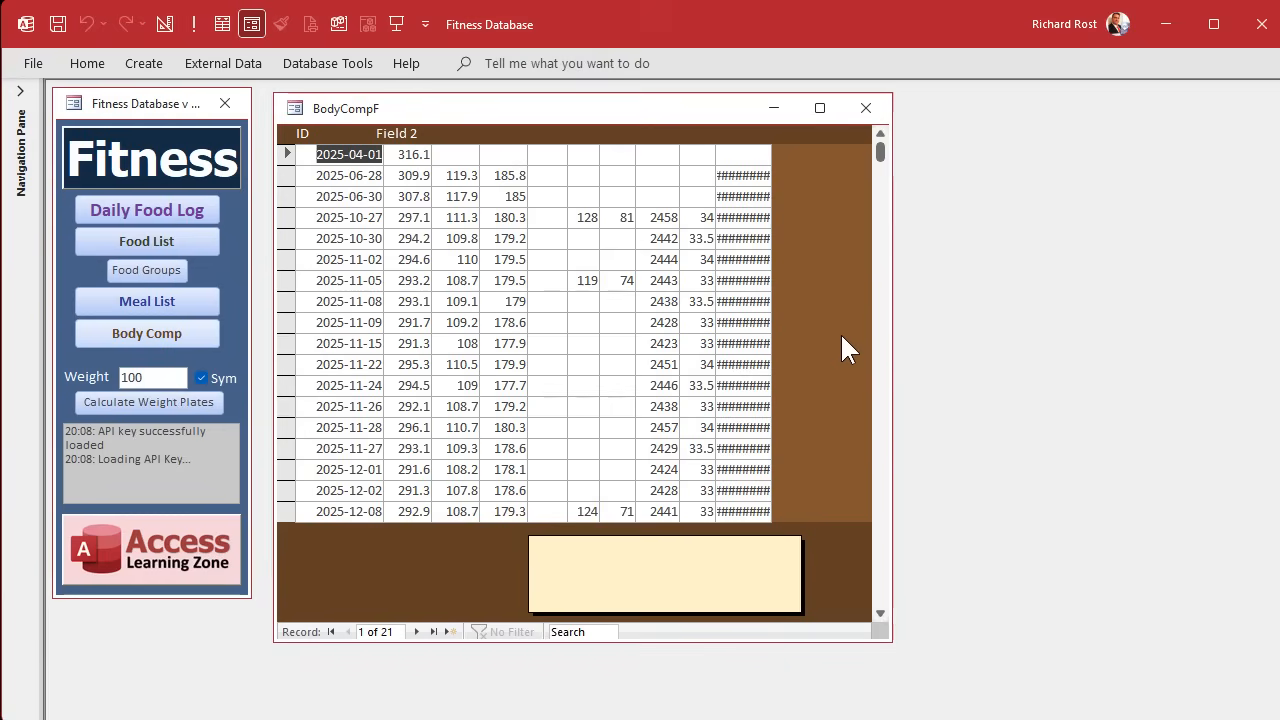
Examine the full body fat percentage values in several records of BodyCompF's last column.
{"action": "left_click", "coordinate": [765, 301]}
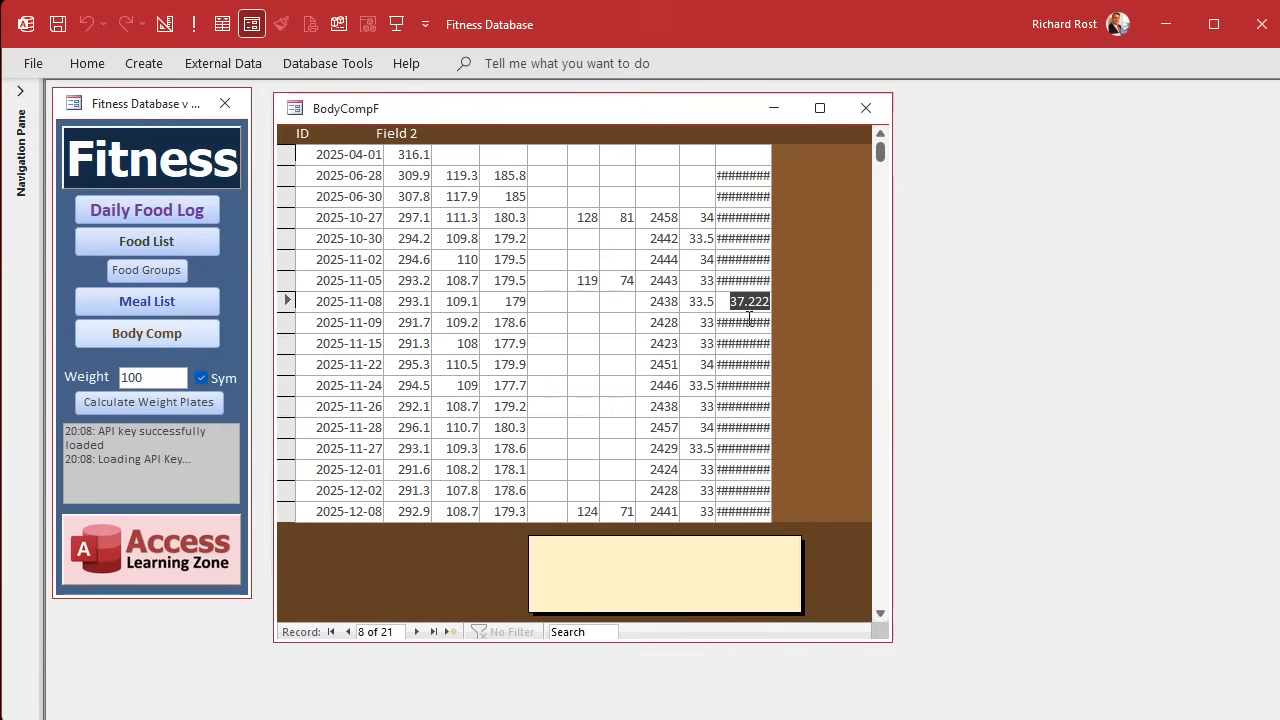
{"action": "left_click", "coordinate": [748, 321]}
{"action": "left_click", "coordinate": [745, 343]}
{"action": "left_click", "coordinate": [743, 364]}
{"action": "left_click", "coordinate": [740, 386]}
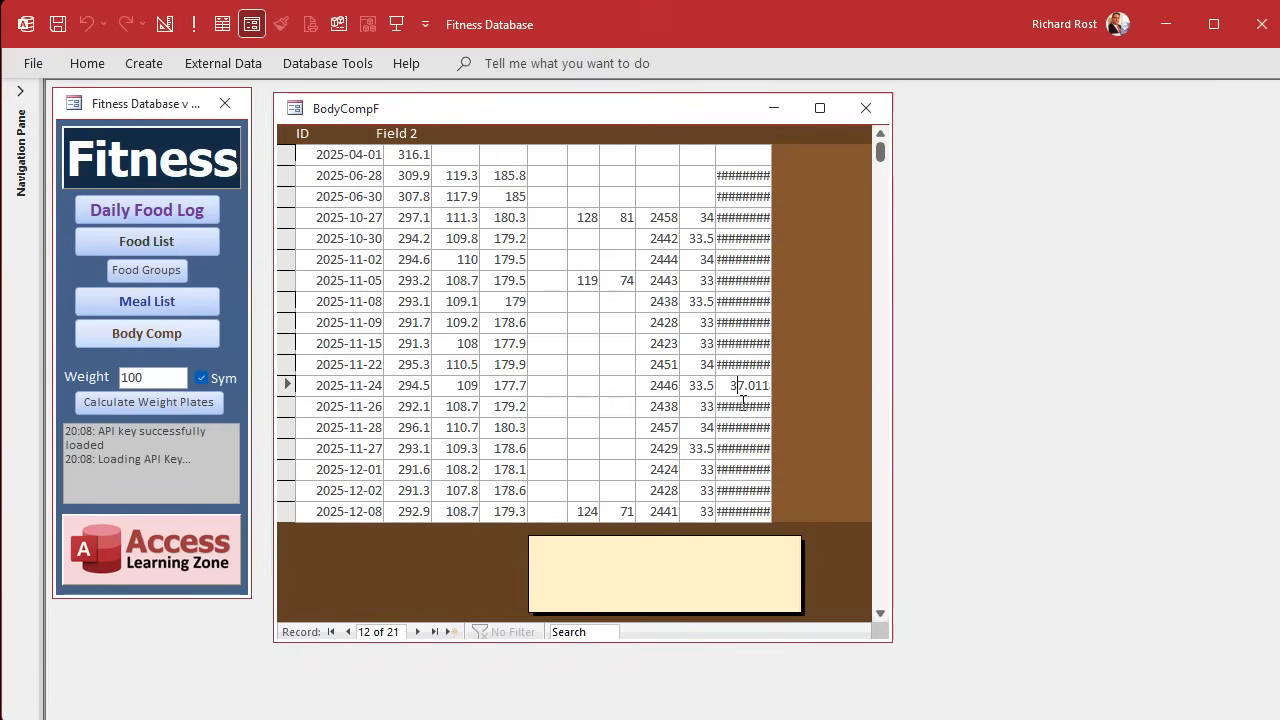
{"action": "left_click", "coordinate": [750, 176]}
Left-align the text of all the Detail section fields of BodyCompF in Design view.
{"action": "right_click", "coordinate": [663, 106]}
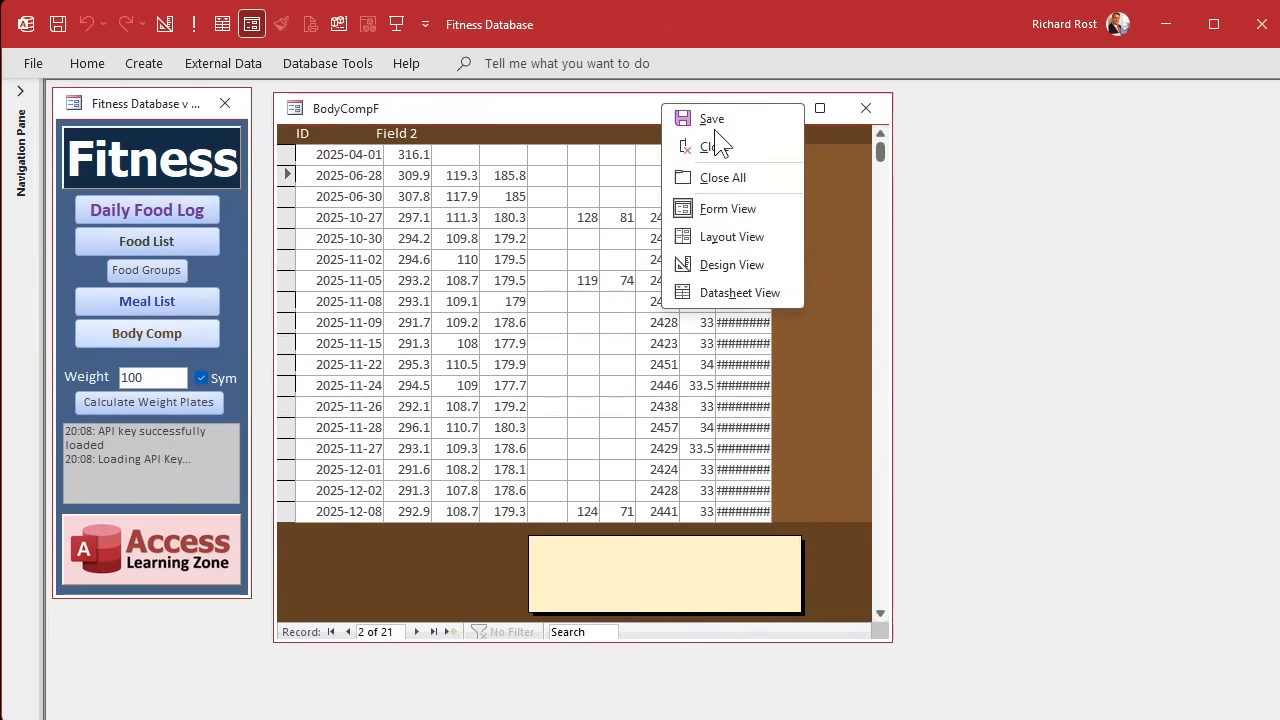
{"action": "left_click", "coordinate": [726, 265]}
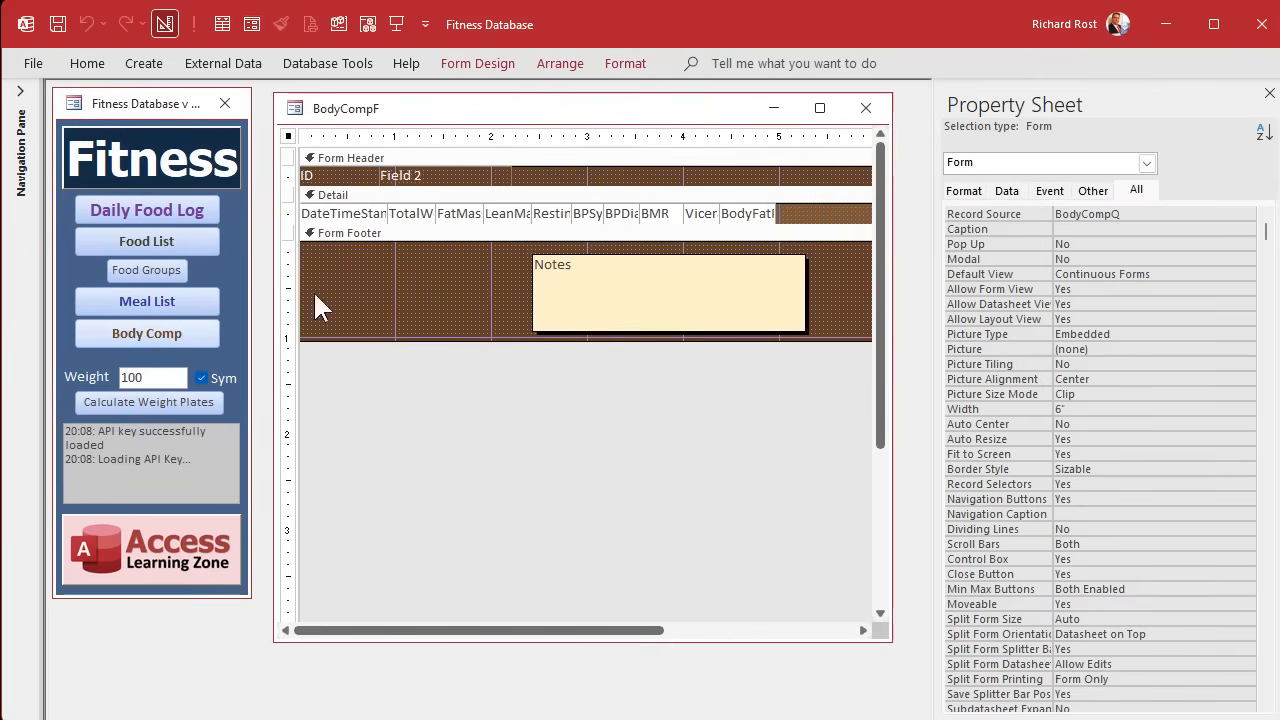
{"action": "left_click", "coordinate": [287, 213]}
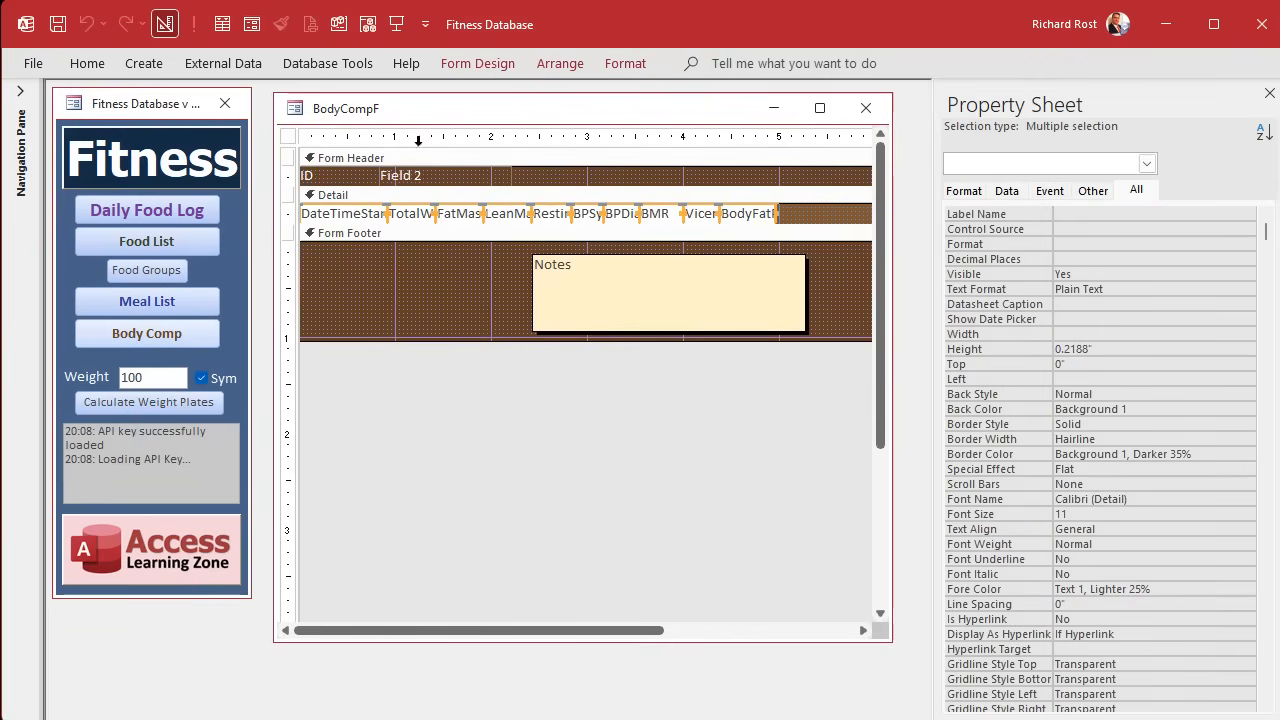
{"action": "left_click", "coordinate": [628, 63]}
{"action": "left_click", "coordinate": [334, 134]}
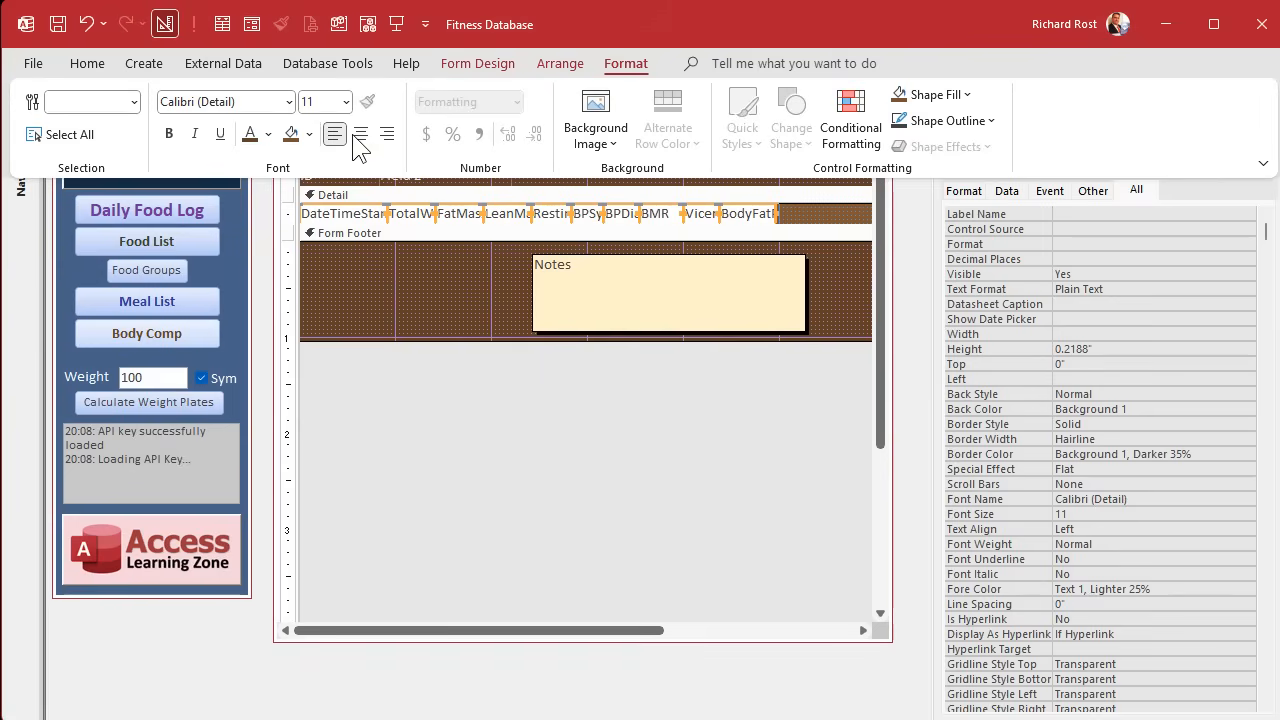
{"action": "left_click", "coordinate": [359, 134]}
{"action": "left_click", "coordinate": [335, 134]}
{"action": "left_click", "coordinate": [412, 274]}
{"action": "left_click", "coordinate": [412, 274]}
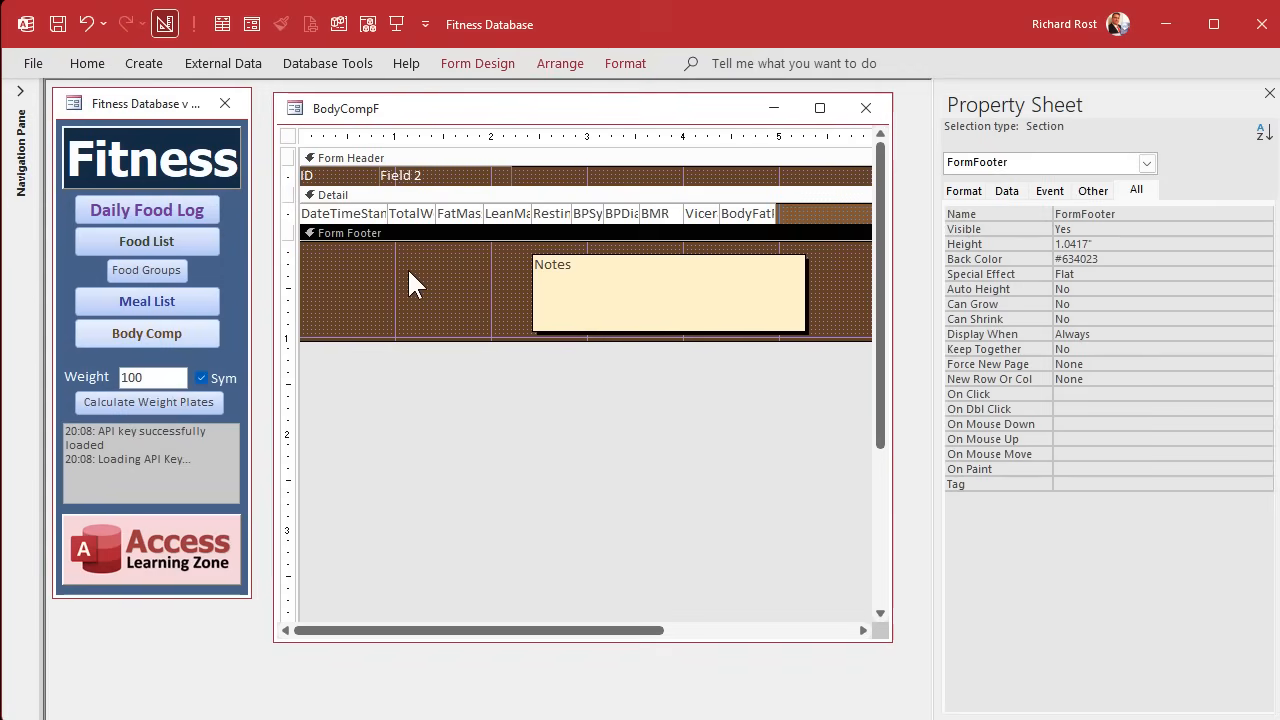
Check the decimal places setting of the BodyFatPct box, then reopen BodyCompF and examine that column's values.
{"action": "left_click", "coordinate": [748, 213]}
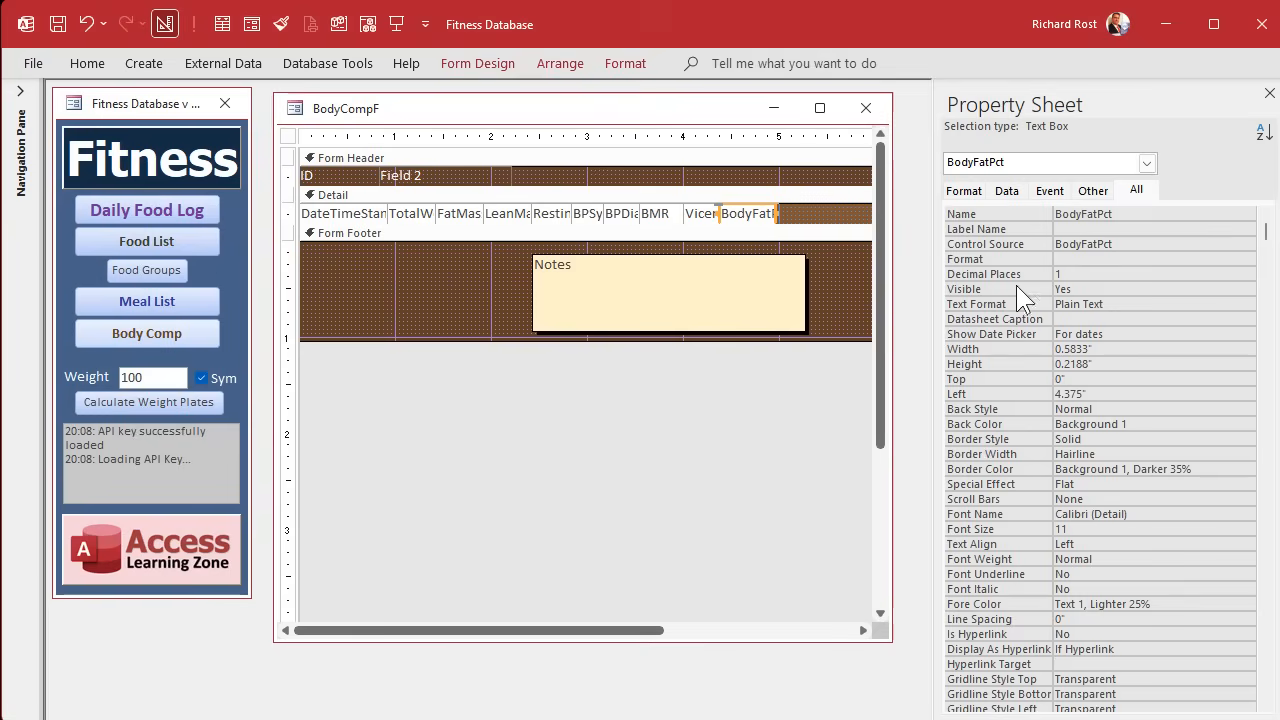
{"action": "left_click", "coordinate": [1105, 276]}
{"action": "left_click", "coordinate": [822, 279]}
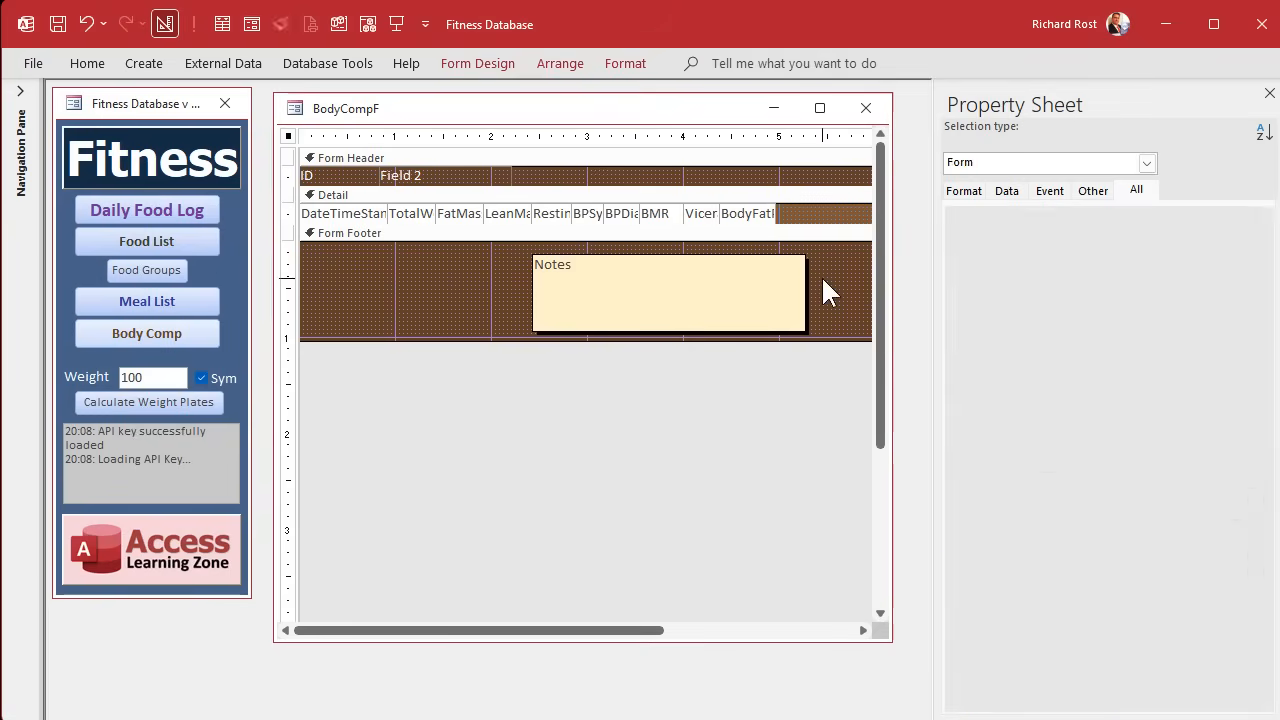
{"action": "left_click", "coordinate": [867, 106]}
{"action": "left_click", "coordinate": [186, 330]}
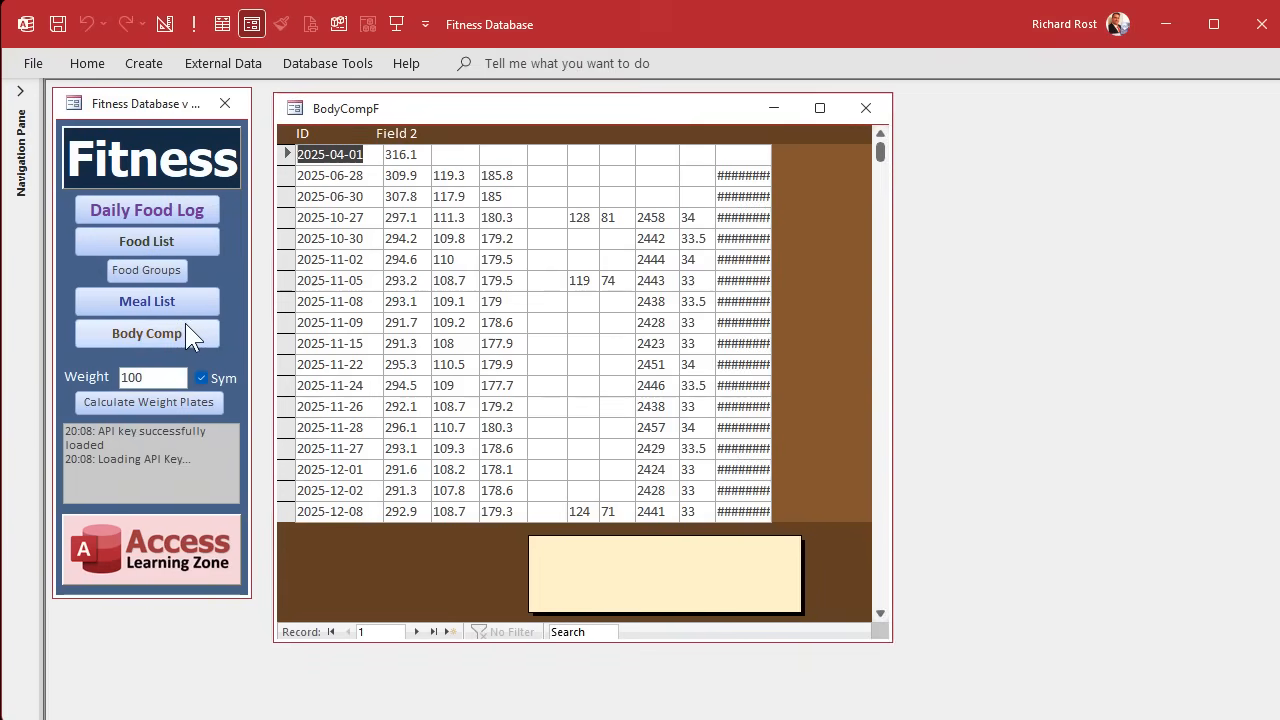
{"action": "left_click", "coordinate": [755, 175]}
{"action": "left_click", "coordinate": [748, 196]}
{"action": "left_click", "coordinate": [748, 217]}
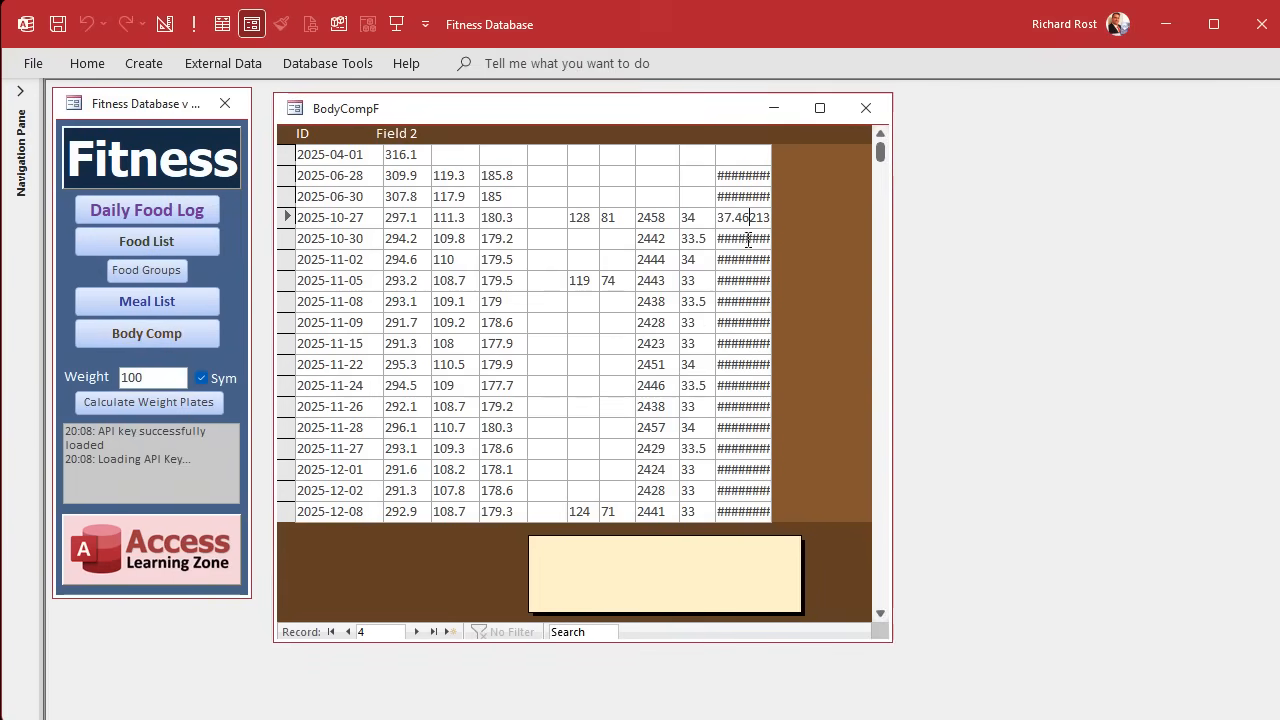
{"action": "left_click", "coordinate": [748, 238]}
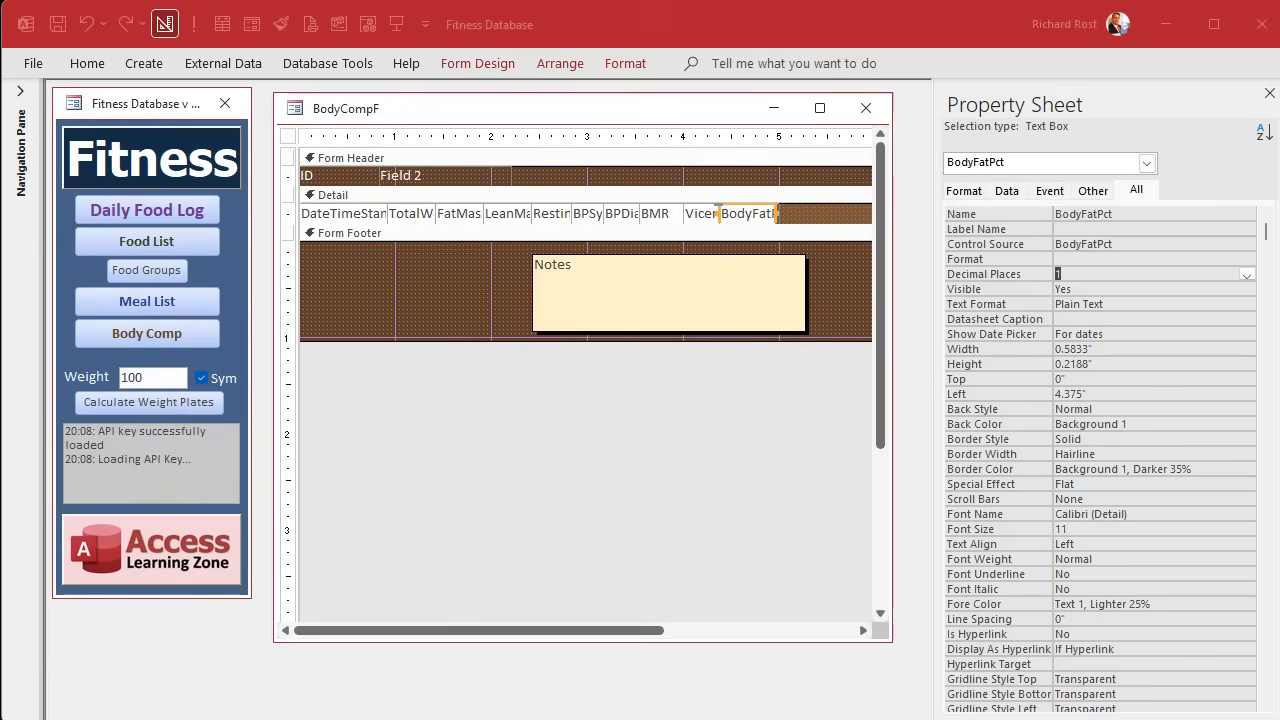
Set the BodyFatPct text box's format to 0.0 and reopen BodyCompF from the main menu.
{"action": "left_click", "coordinate": [1089, 273]}
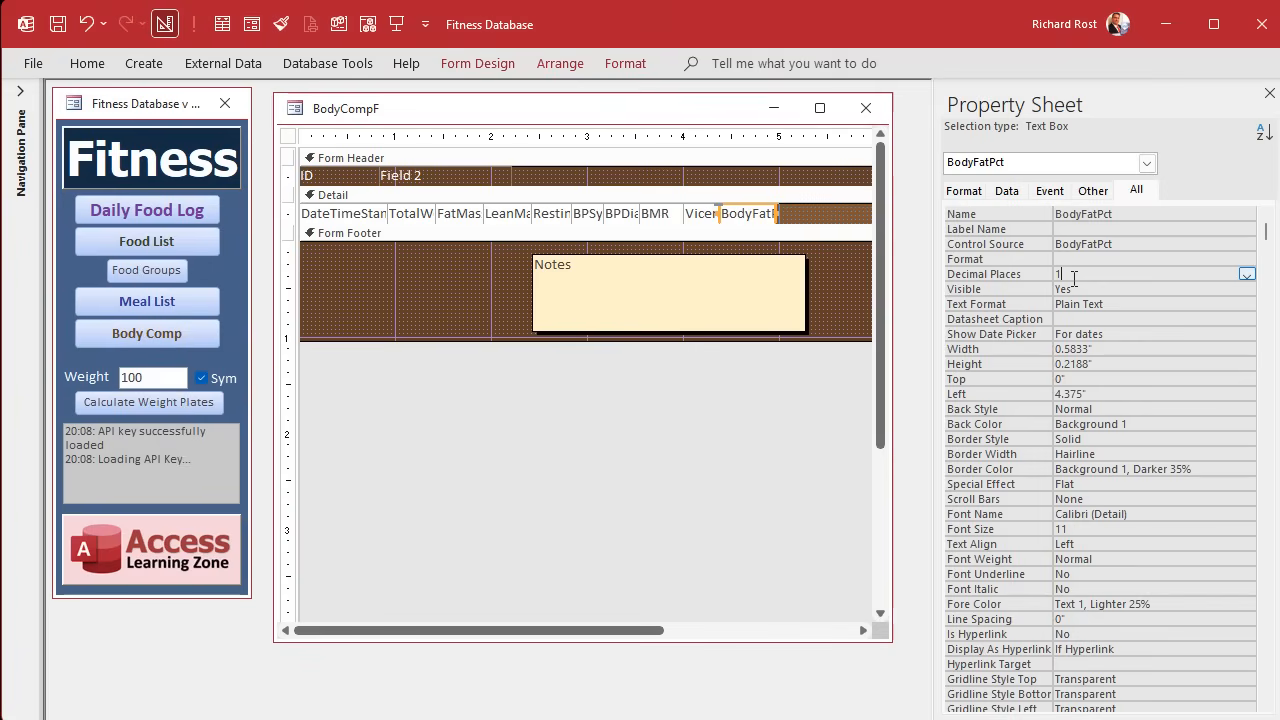
{"action": "key", "text": "Up"}
{"action": "type", "text": "0.0"}
{"action": "key", "text": "Return"}
{"action": "left_click_drag", "start_coordinate": [1087, 259], "coordinate": [1026, 248]}
{"action": "type", "text": "per"}
{"action": "key", "text": "BackSpace"}
{"action": "key", "text": "BackSpace"}
{"action": "key", "text": "BackSpace"}
{"action": "key", "text": "BackSpace"}
{"action": "type", "text": "0.0"}
{"action": "key", "text": "Return"}
{"action": "left_click", "coordinate": [1095, 272]}
{"action": "left_click", "coordinate": [710, 363]}
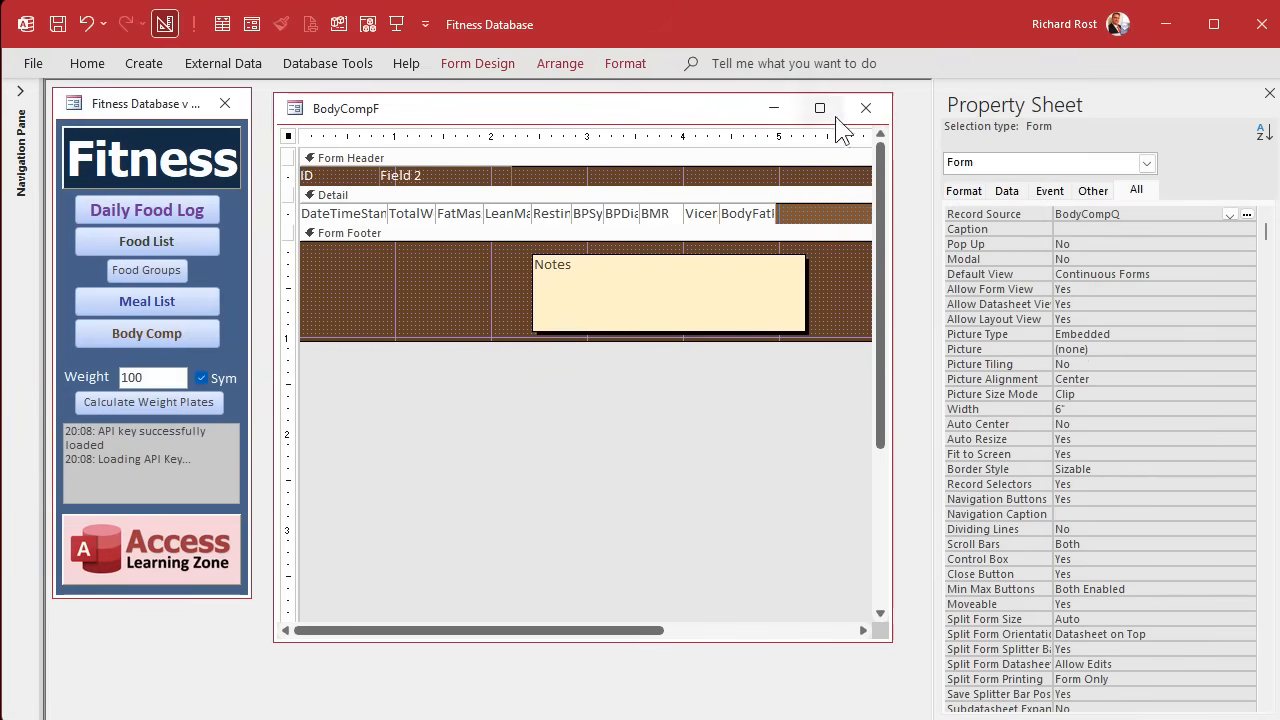
{"action": "left_click", "coordinate": [865, 108]}
{"action": "left_click", "coordinate": [164, 331]}
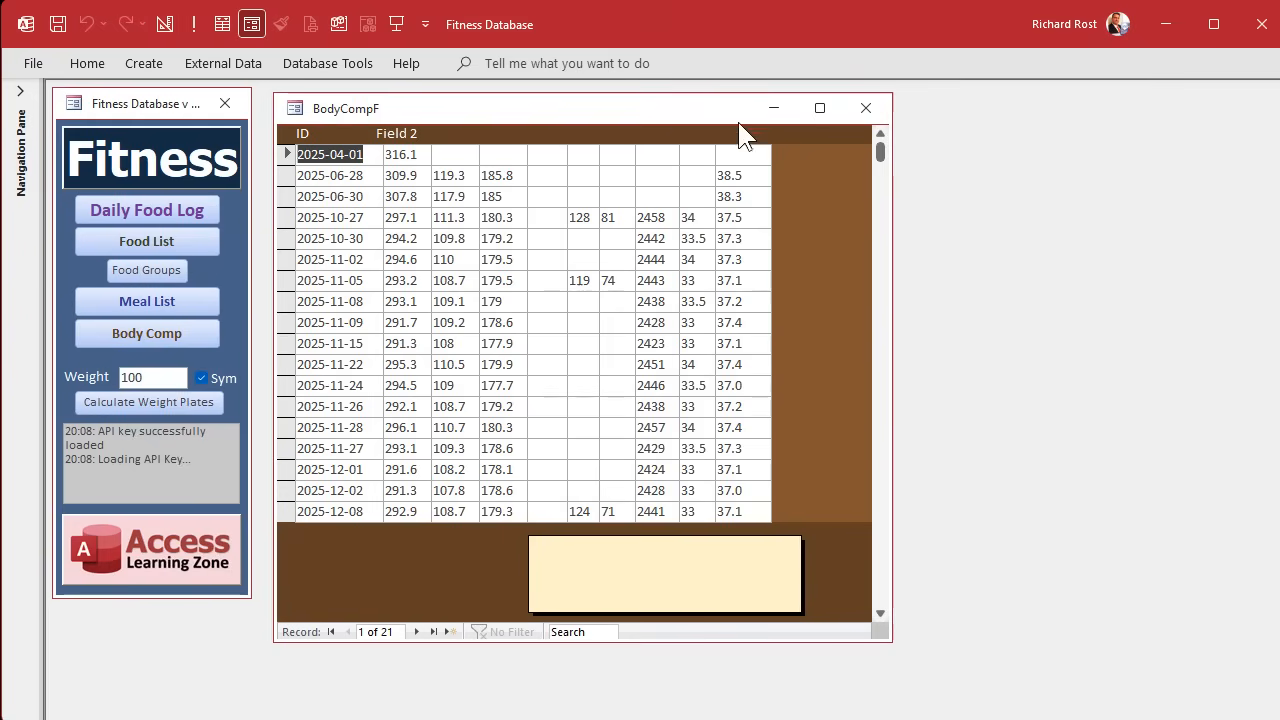
Delete the Field 2 header label in BodyCompF's design and widen the ID label to about 5.33 inches.
{"action": "right_click", "coordinate": [714, 113]}
{"action": "left_click", "coordinate": [784, 274]}
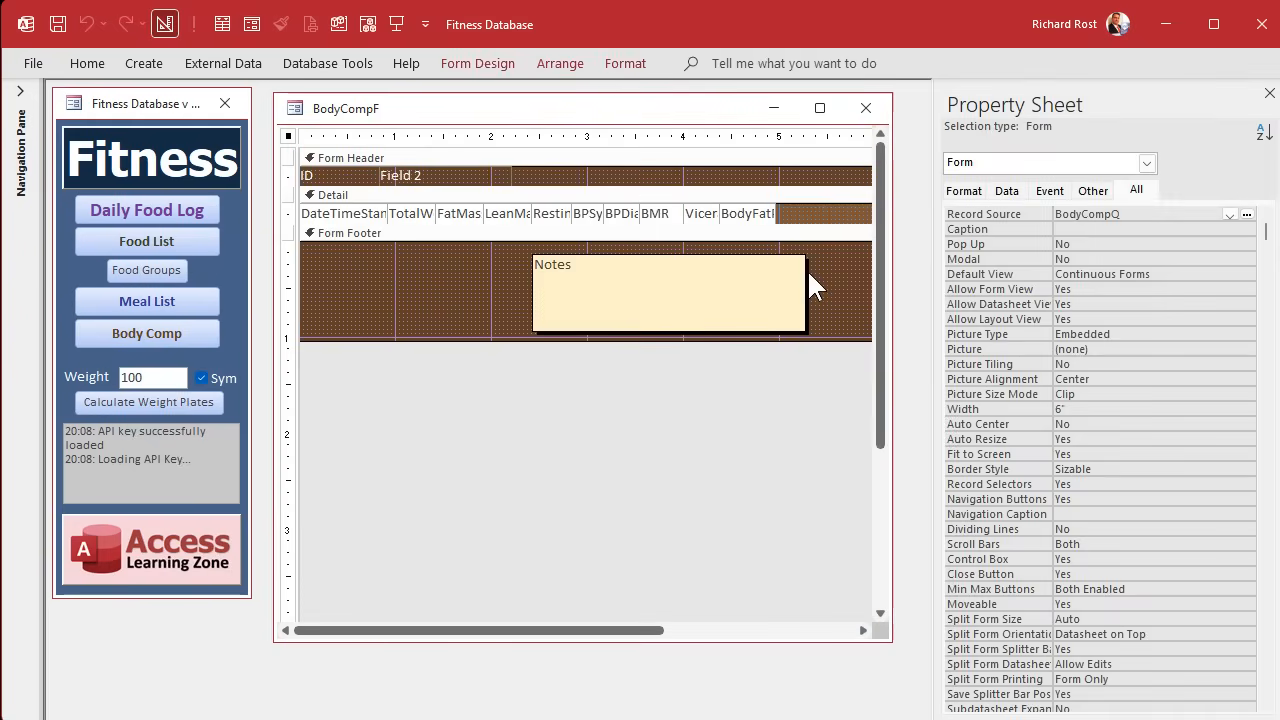
{"action": "left_click", "coordinate": [402, 176]}
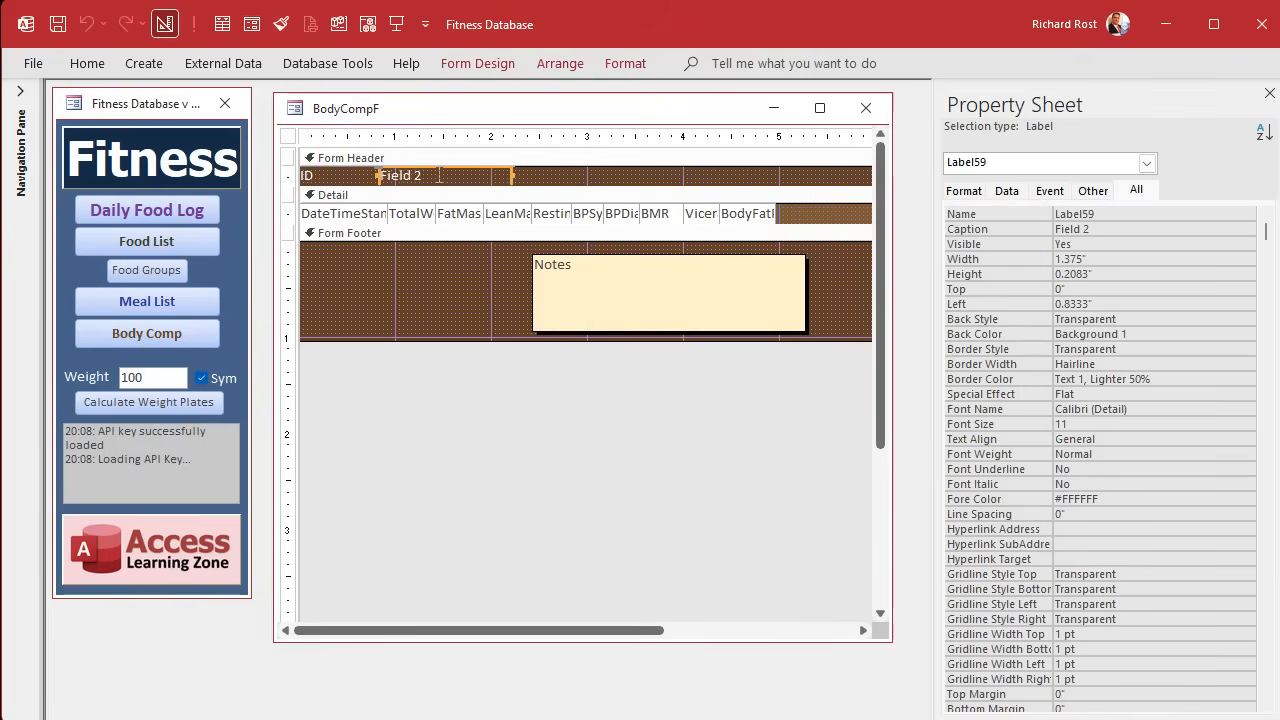
{"action": "key", "text": "Delete"}
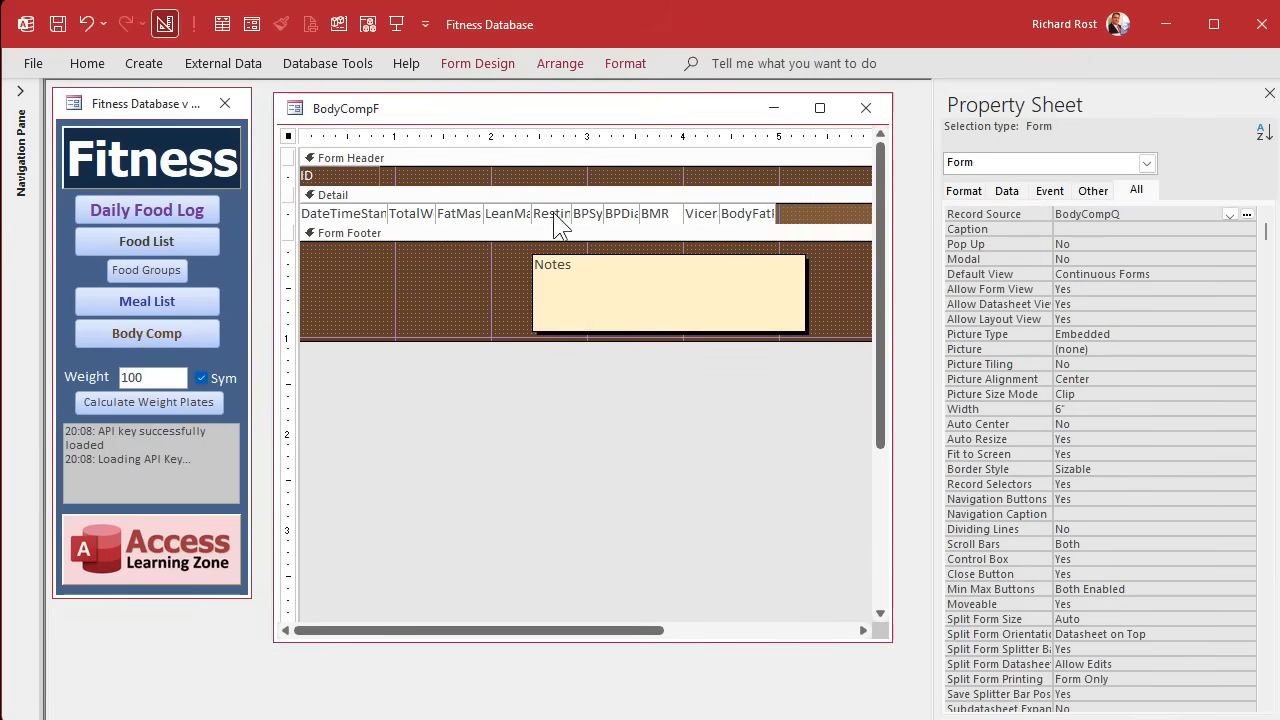
{"action": "left_click", "coordinate": [356, 178]}
{"action": "left_click_drag", "start_coordinate": [378, 175], "coordinate": [812, 175]}
{"action": "left_click", "coordinate": [388, 174]}
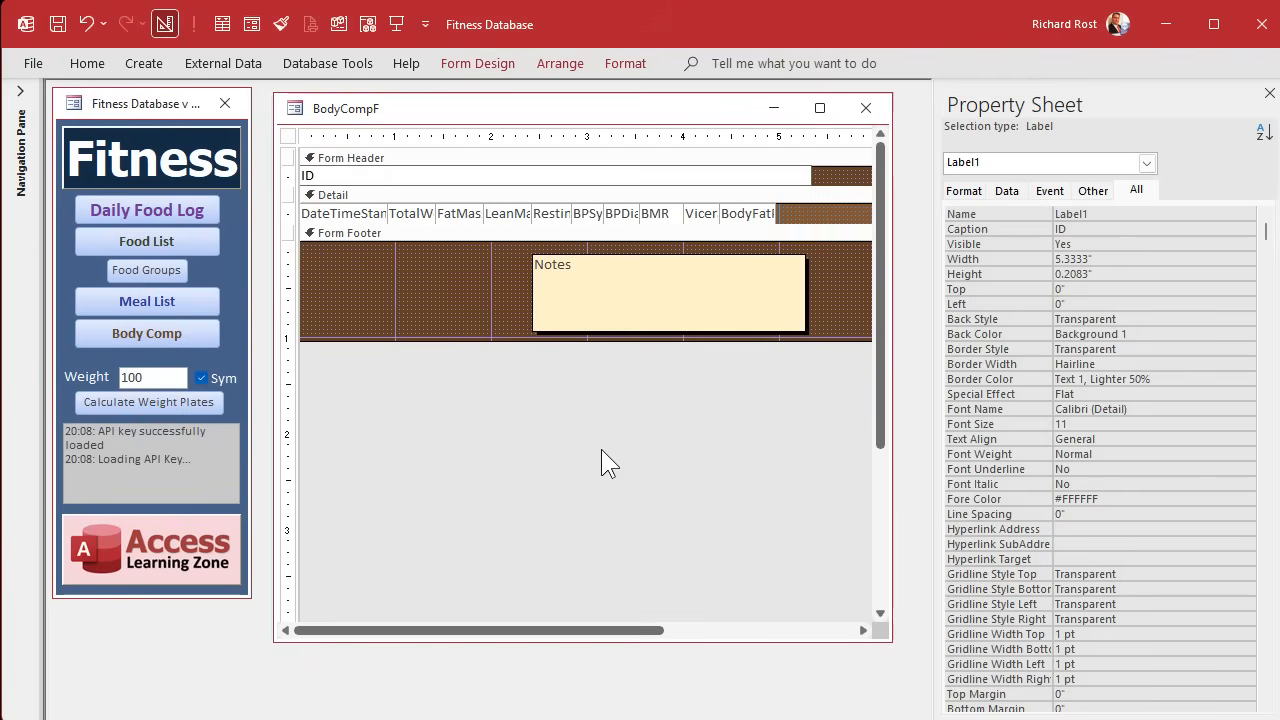
Replace the ID header caption with the headings Date, Wt, Fat, Lean, RHR and Sys, spaced to match the field columns.
{"action": "key", "text": "BackSpace"}
{"action": "key", "text": "BackSpace"}
{"action": "type", "text": "Date                   Wt         Fat         Lean      RHR     Sys     "}
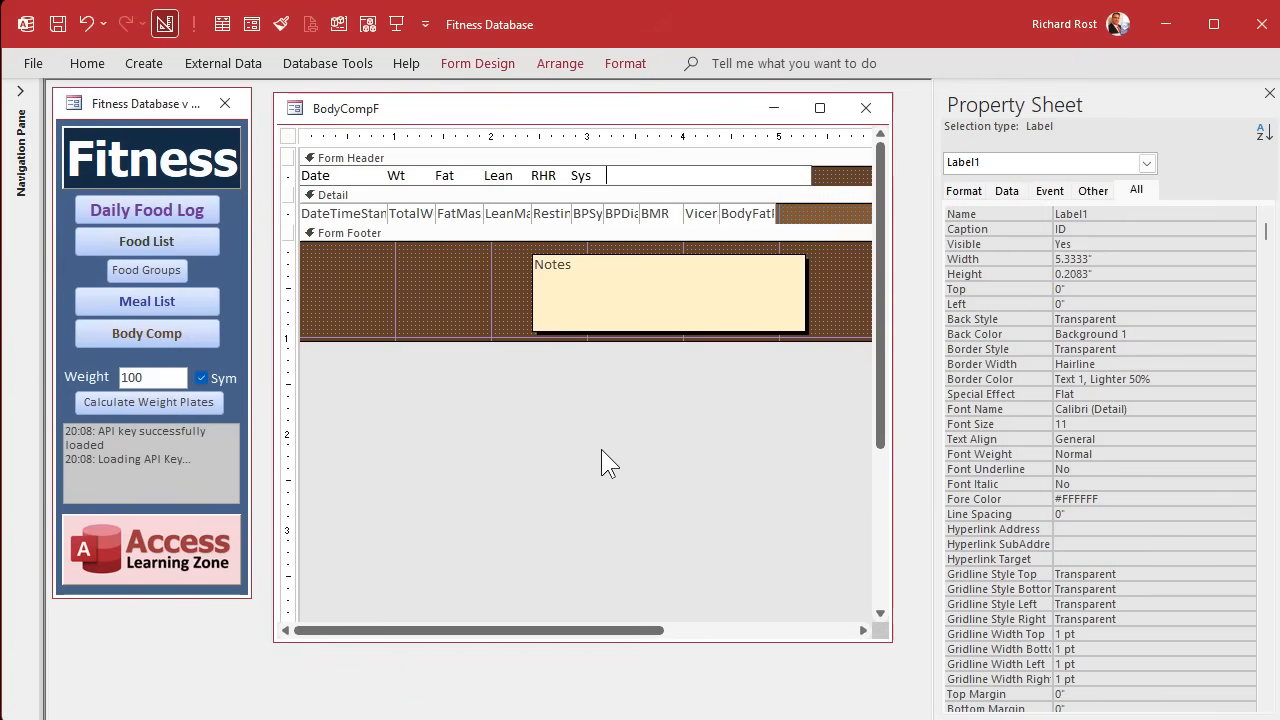
{"action": "type", "text": "Dias   BMR   VF   BF%"}
Append the spaced headings Dias, BMR, VF and BF% to the header label, and shift the footer Notes box slightly left.
{"action": "key", "text": "Return"}
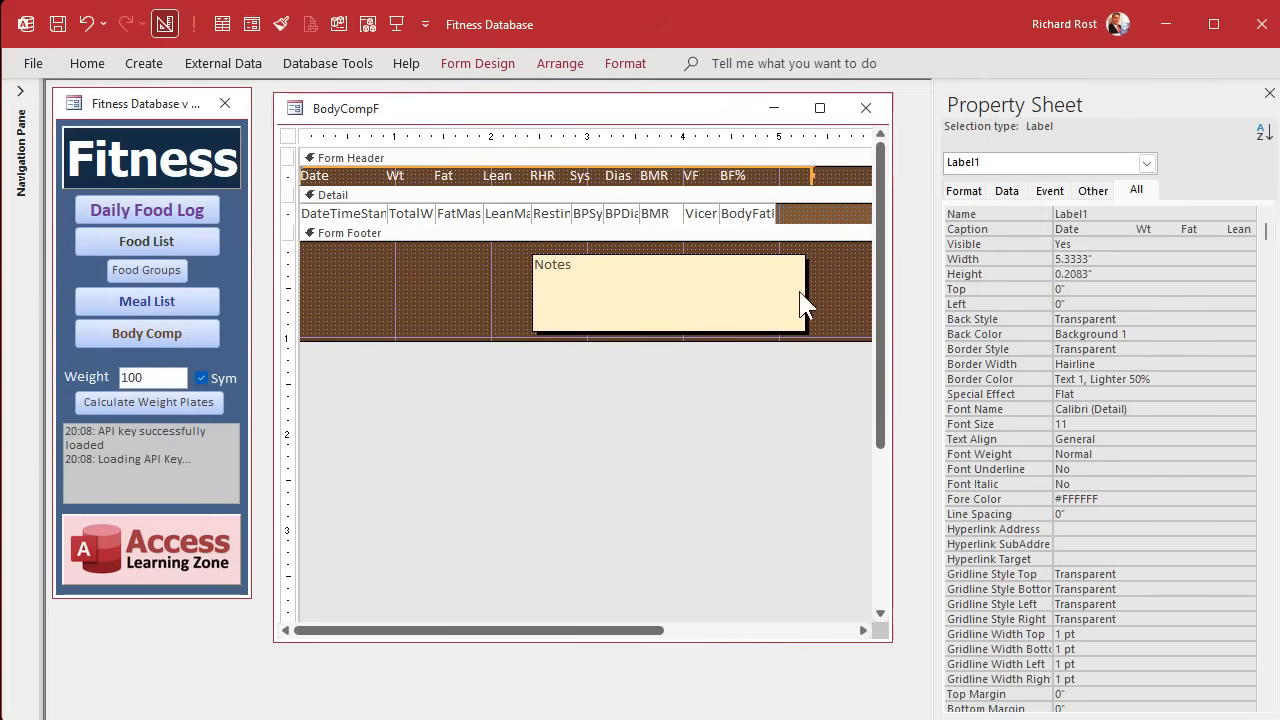
{"action": "left_click_drag", "start_coordinate": [785, 294], "coordinate": [729, 289]}
Give the BodyFatPct text box a light gray background colour, #D8D8D8.
{"action": "left_click", "coordinate": [760, 215]}
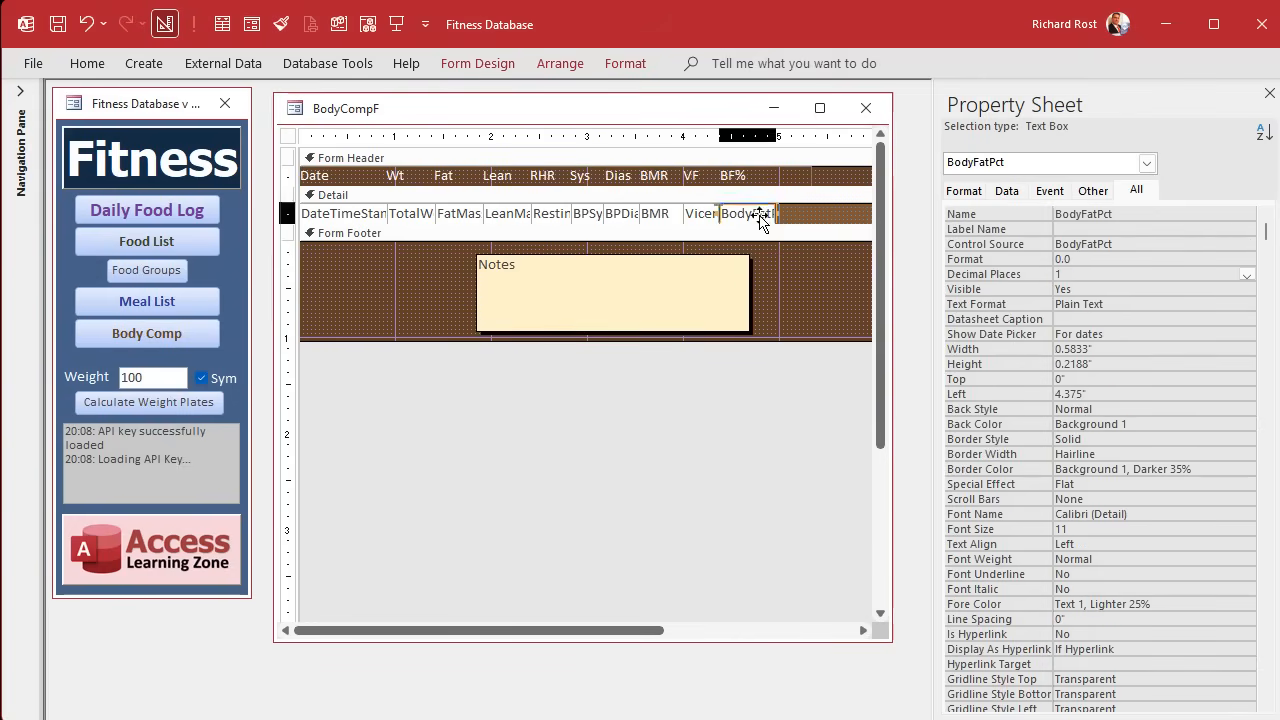
{"action": "left_click", "coordinate": [630, 66]}
{"action": "left_click", "coordinate": [309, 134]}
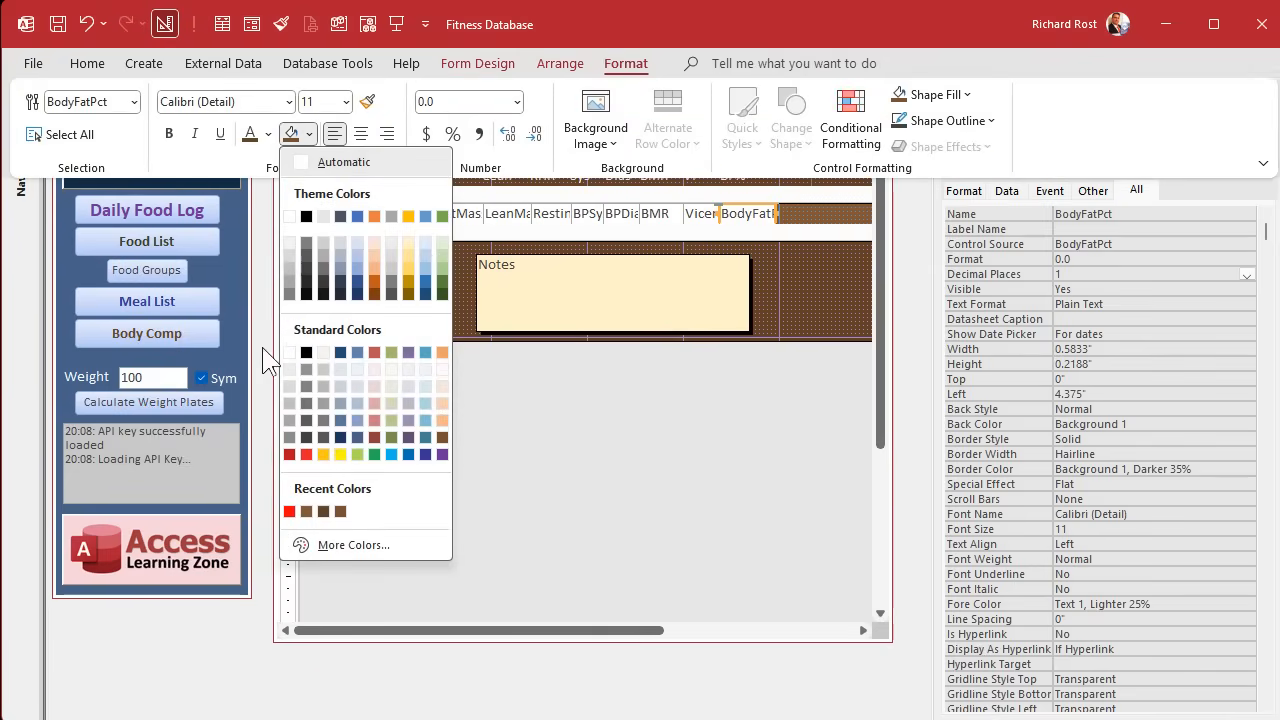
{"action": "left_click", "coordinate": [290, 405]}
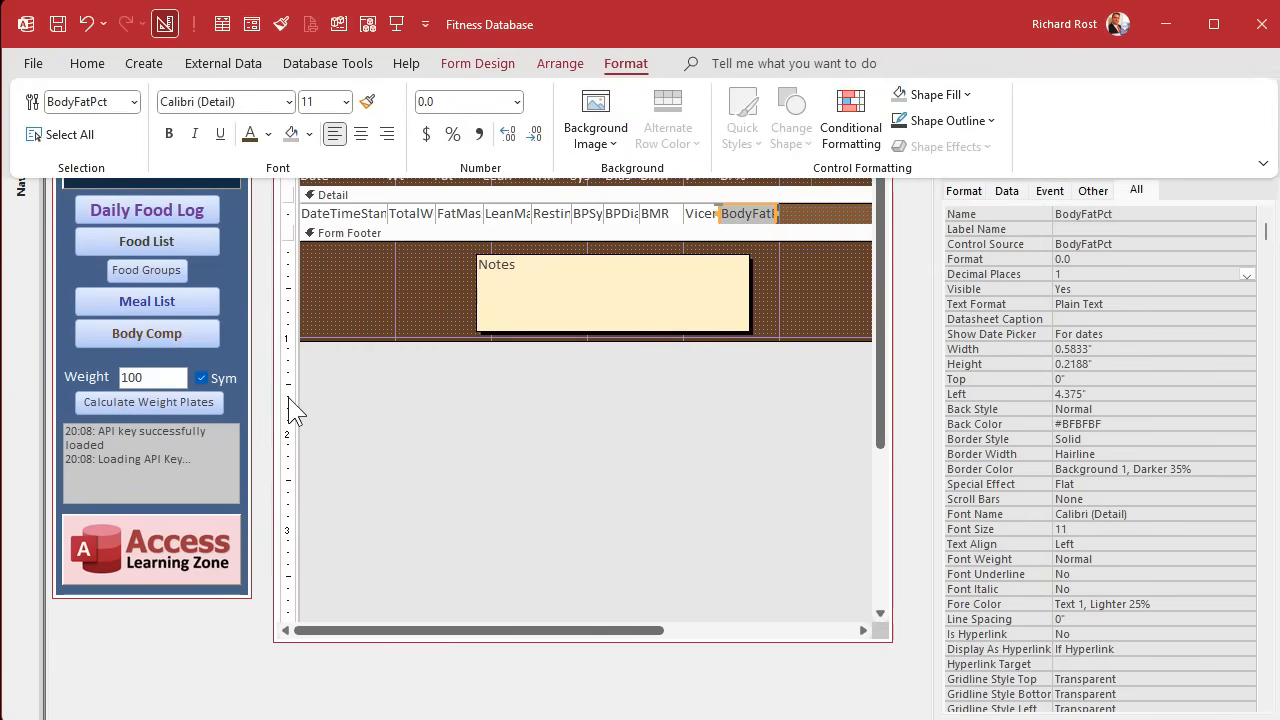
{"action": "left_click", "coordinate": [309, 134]}
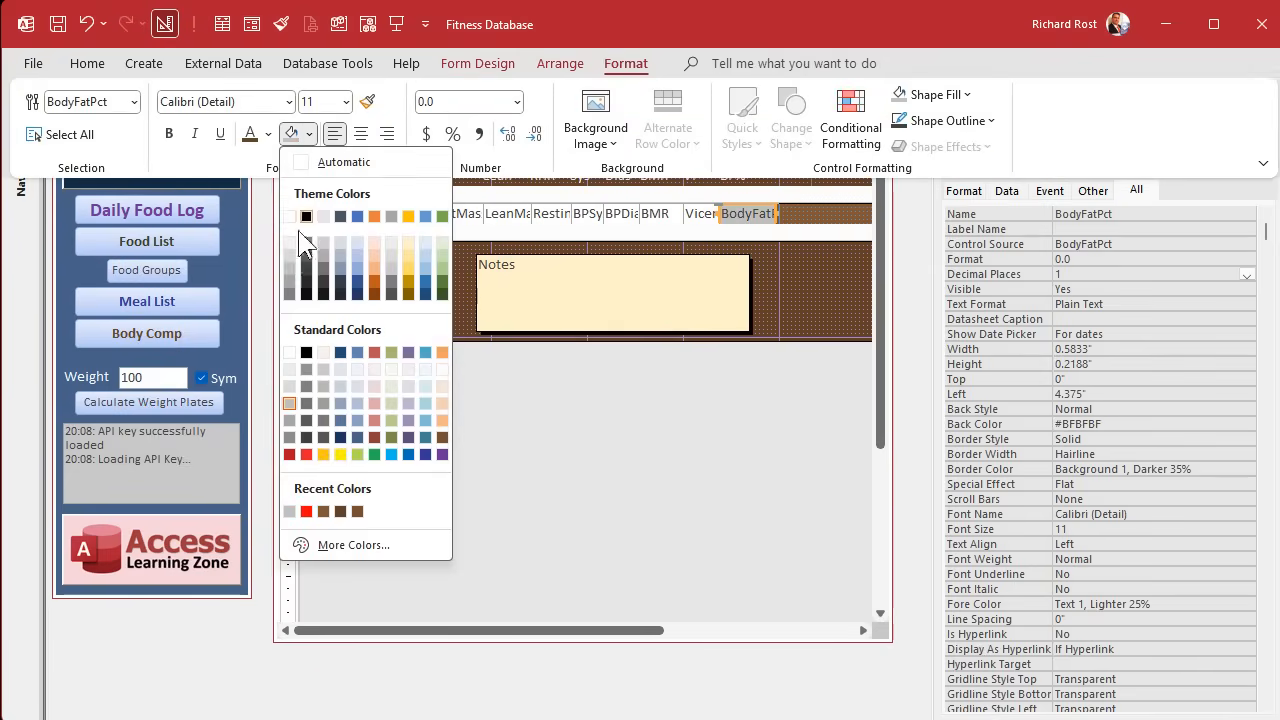
{"action": "left_click", "coordinate": [288, 387]}
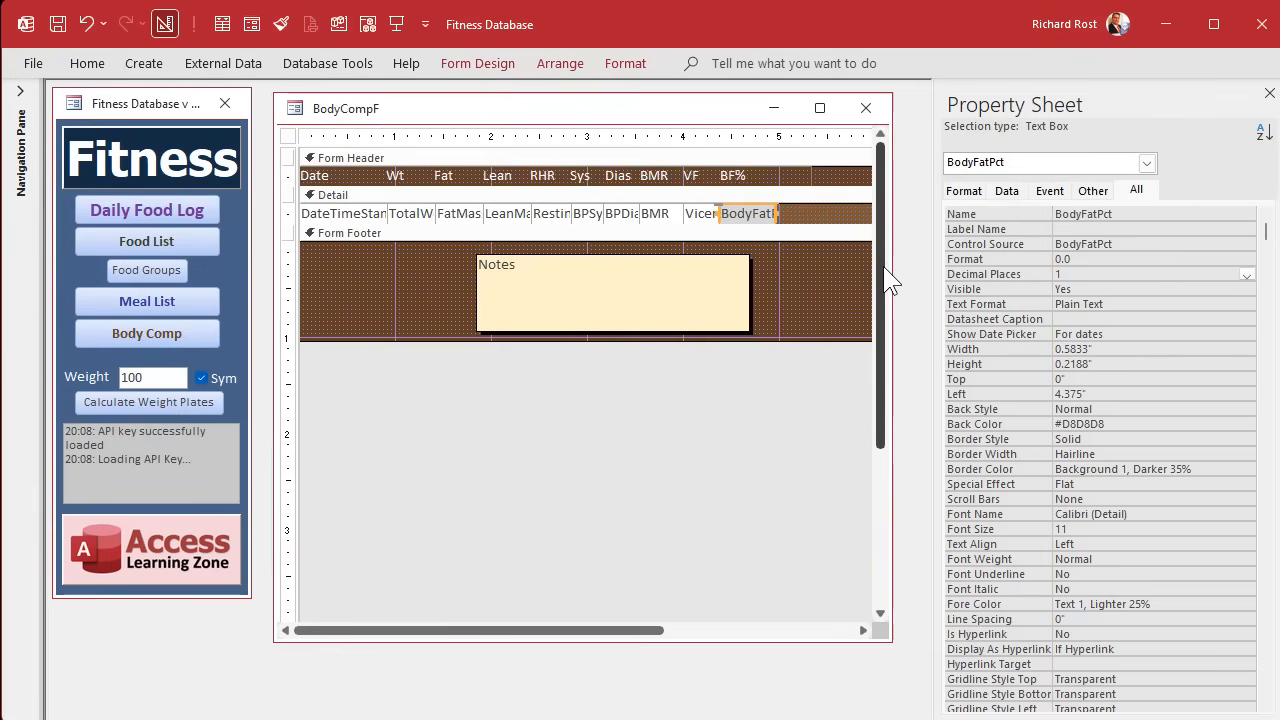
Narrow BodyCompF's design area to about 5.3 inches and reopen the form from the main menu to check its records.
{"action": "left_click_drag", "start_coordinate": [891, 267], "coordinate": [810, 264]}
{"action": "left_click", "coordinate": [784, 288]}
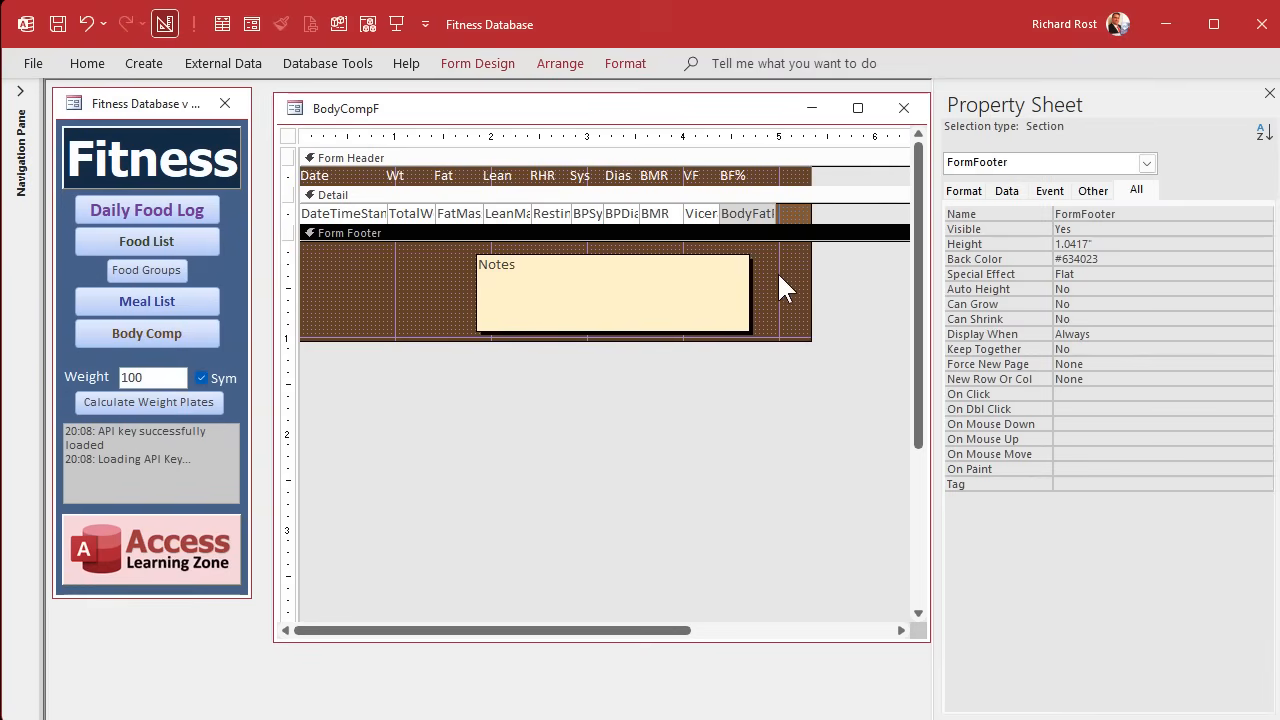
{"action": "left_click", "coordinate": [903, 108]}
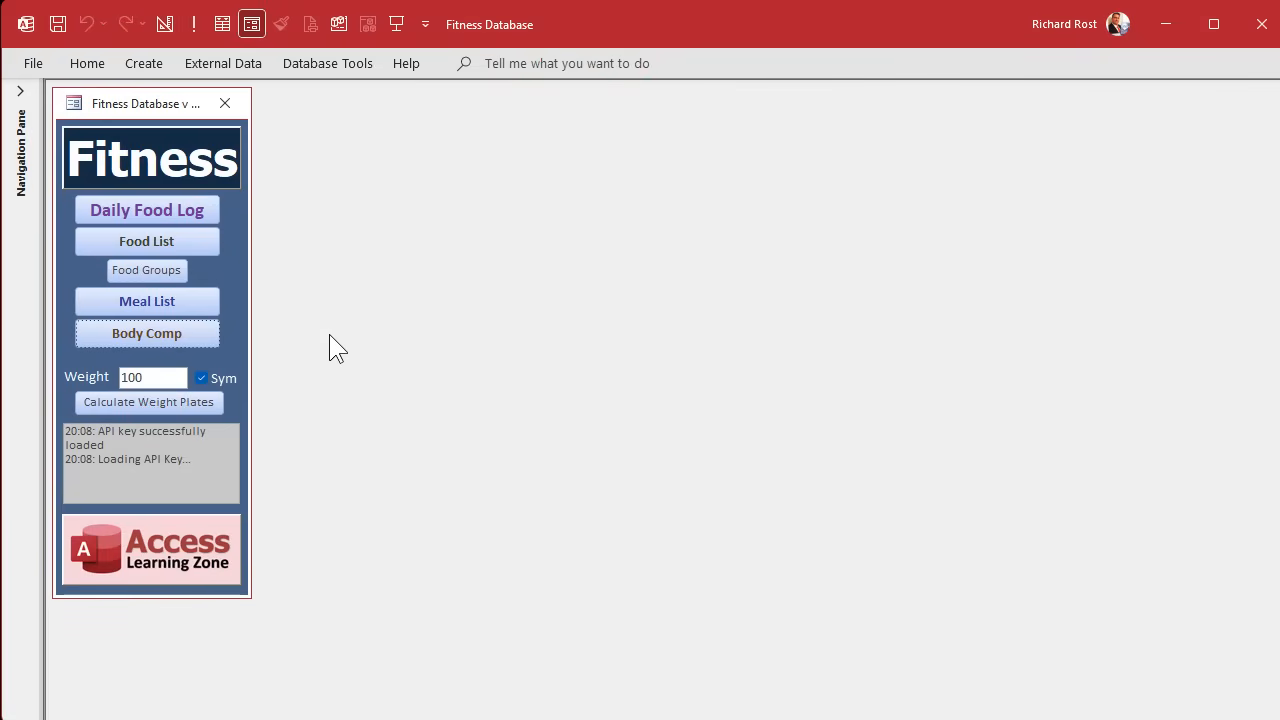
{"action": "left_click", "coordinate": [157, 334]}
{"action": "scroll", "coordinate": [530, 350], "scroll_direction": "down", "scroll_amount": 1}
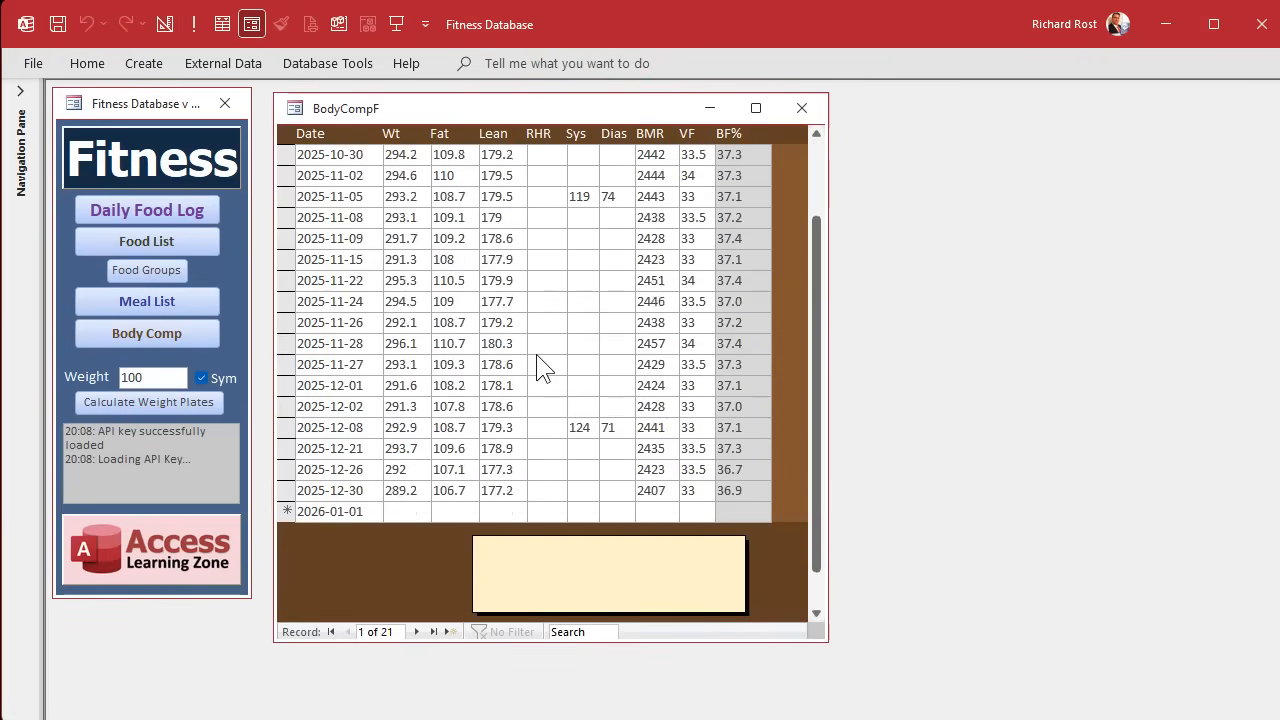
{"action": "scroll", "coordinate": [540, 366], "scroll_direction": "down", "scroll_amount": 1}
{"action": "scroll", "coordinate": [548, 350], "scroll_direction": "up", "scroll_amount": 2}
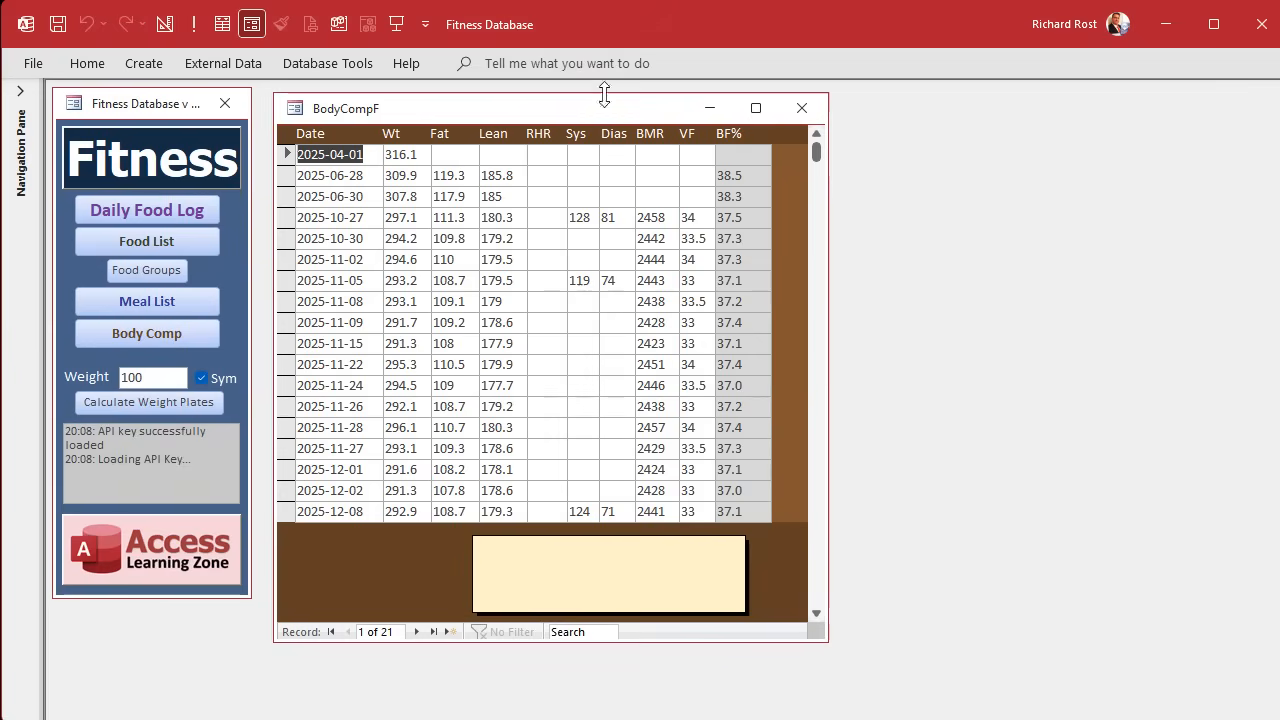
Test the fat mass validation by entering 400 as Fat in the 2025-04-01 record, and clear the value.
{"action": "left_click", "coordinate": [453, 175]}
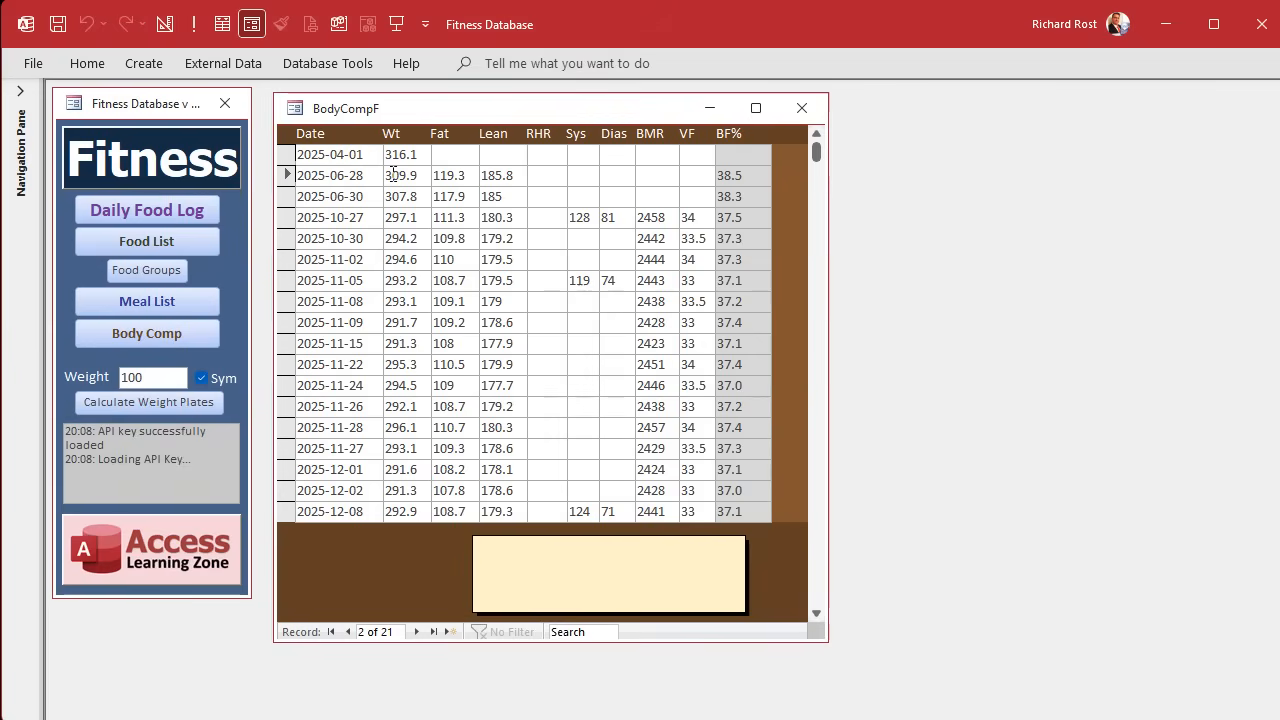
{"action": "left_click", "coordinate": [463, 153]}
{"action": "type", "text": "400"}
{"action": "key", "text": "Tab"}
{"action": "key", "text": "Tab"}
{"action": "key", "text": "Tab"}
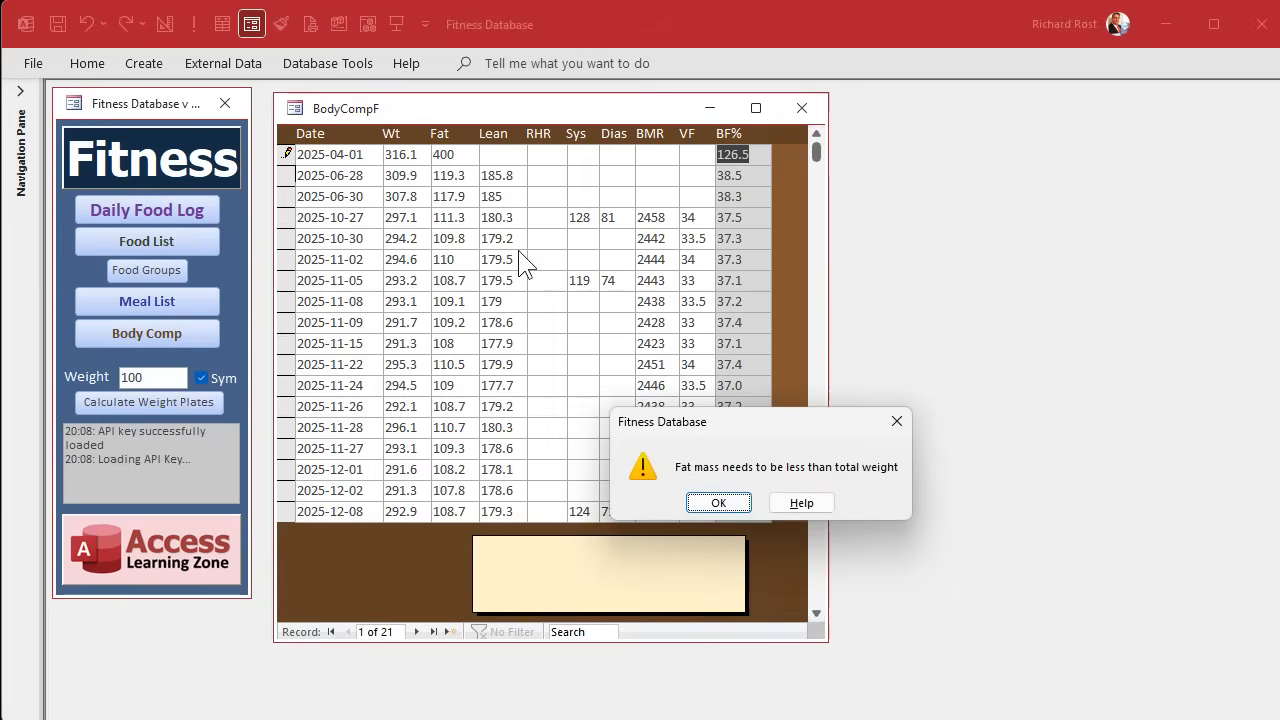
{"action": "left_click", "coordinate": [719, 503]}
{"action": "double_click", "coordinate": [458, 155]}
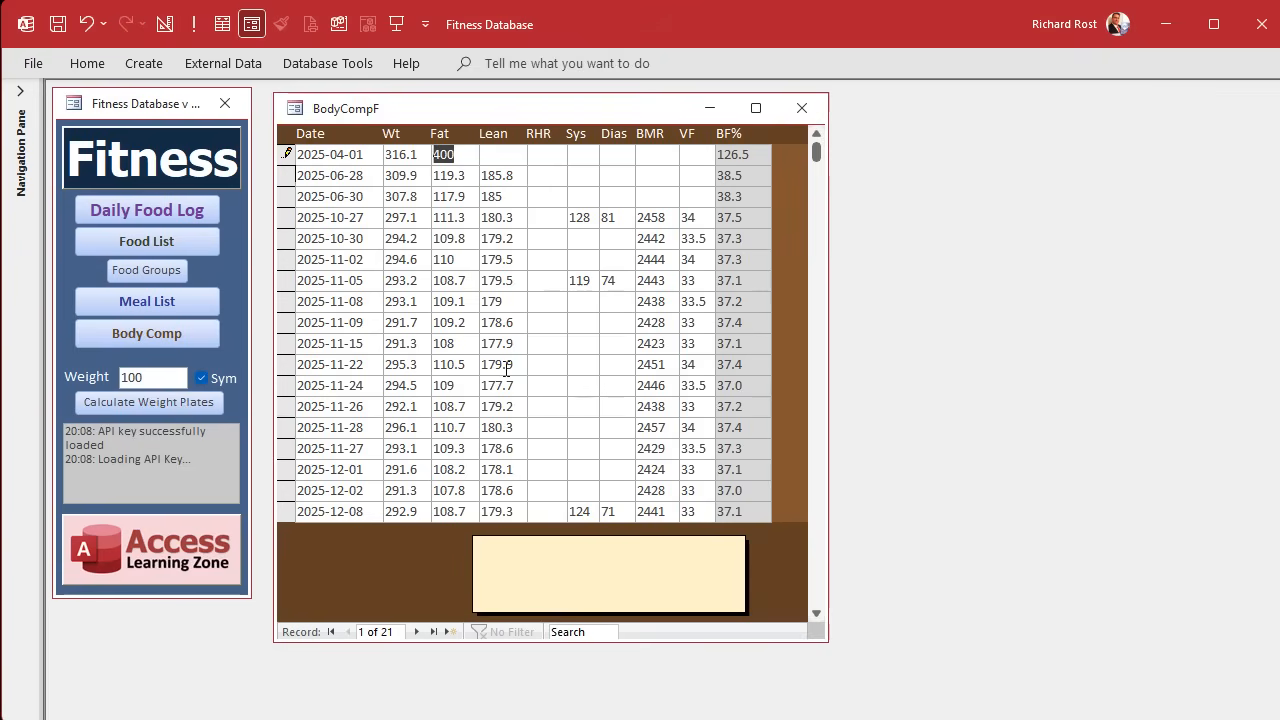
{"action": "key", "text": "Delete"}
Open BodyCompF's design and start a new conditional formatting rule for the FatMass text box.
{"action": "right_click", "coordinate": [528, 106]}
{"action": "left_click", "coordinate": [594, 256]}
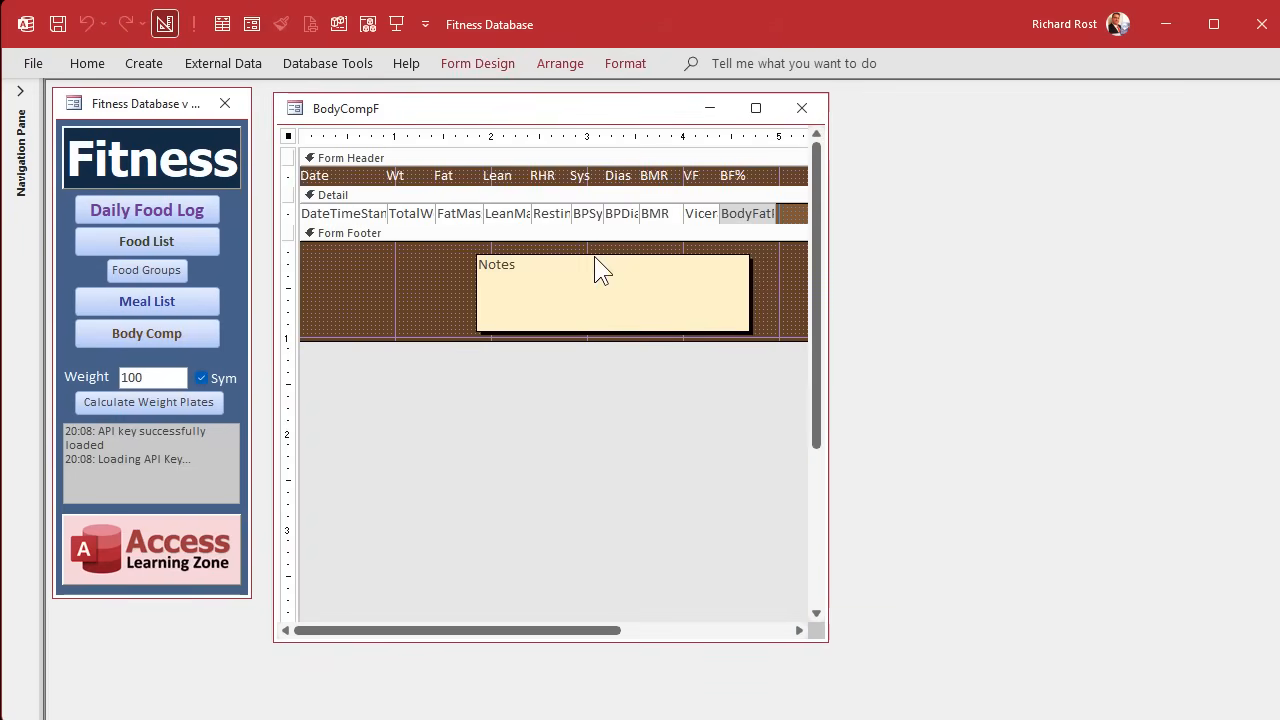
{"action": "left_click", "coordinate": [458, 214]}
{"action": "left_click", "coordinate": [630, 64]}
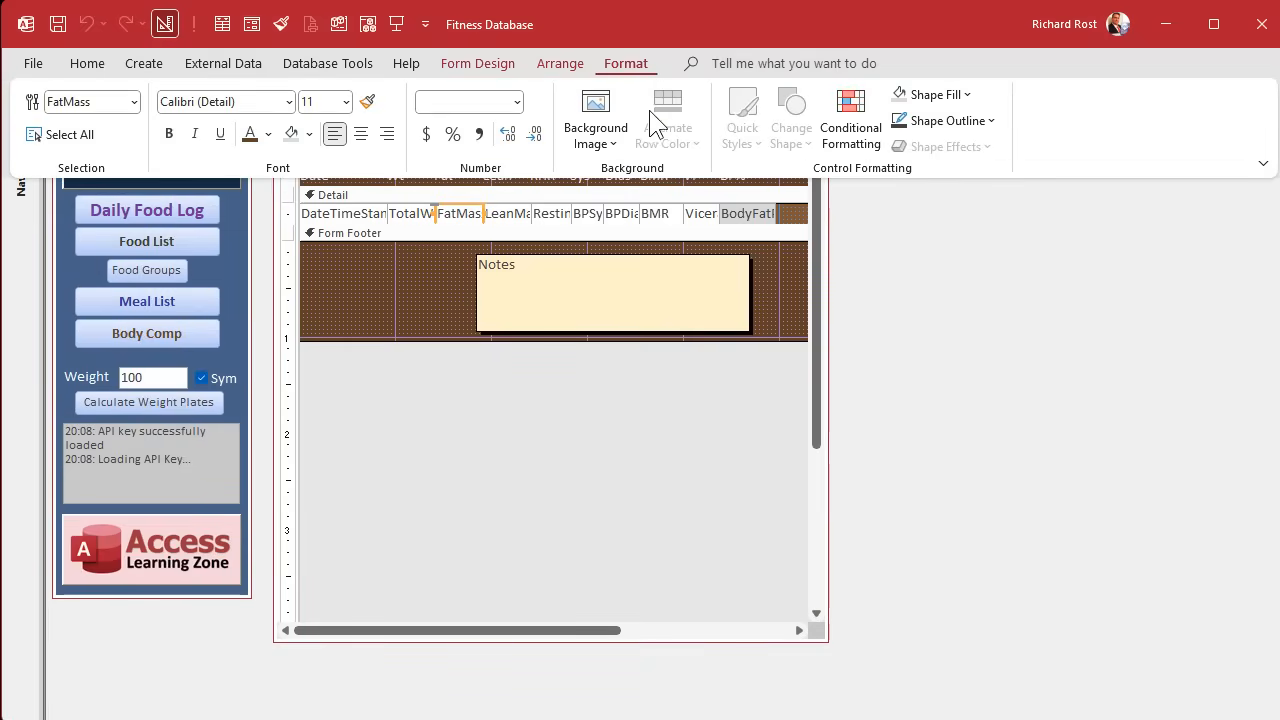
{"action": "left_click", "coordinate": [840, 123]}
{"action": "left_click_drag", "start_coordinate": [637, 226], "coordinate": [702, 283]}
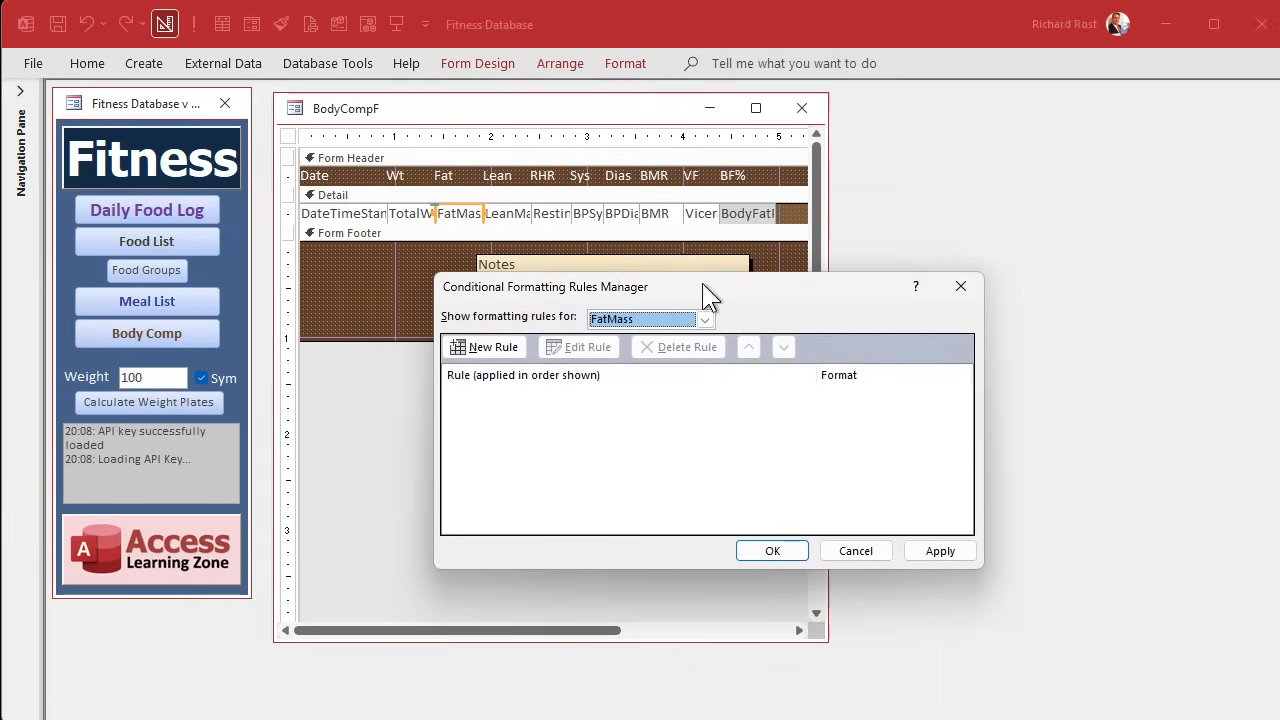
{"action": "left_click", "coordinate": [494, 346]}
Base the FatMass rule on the expression [FatMass]>=[TotalWeight].
{"action": "left_click", "coordinate": [515, 423]}
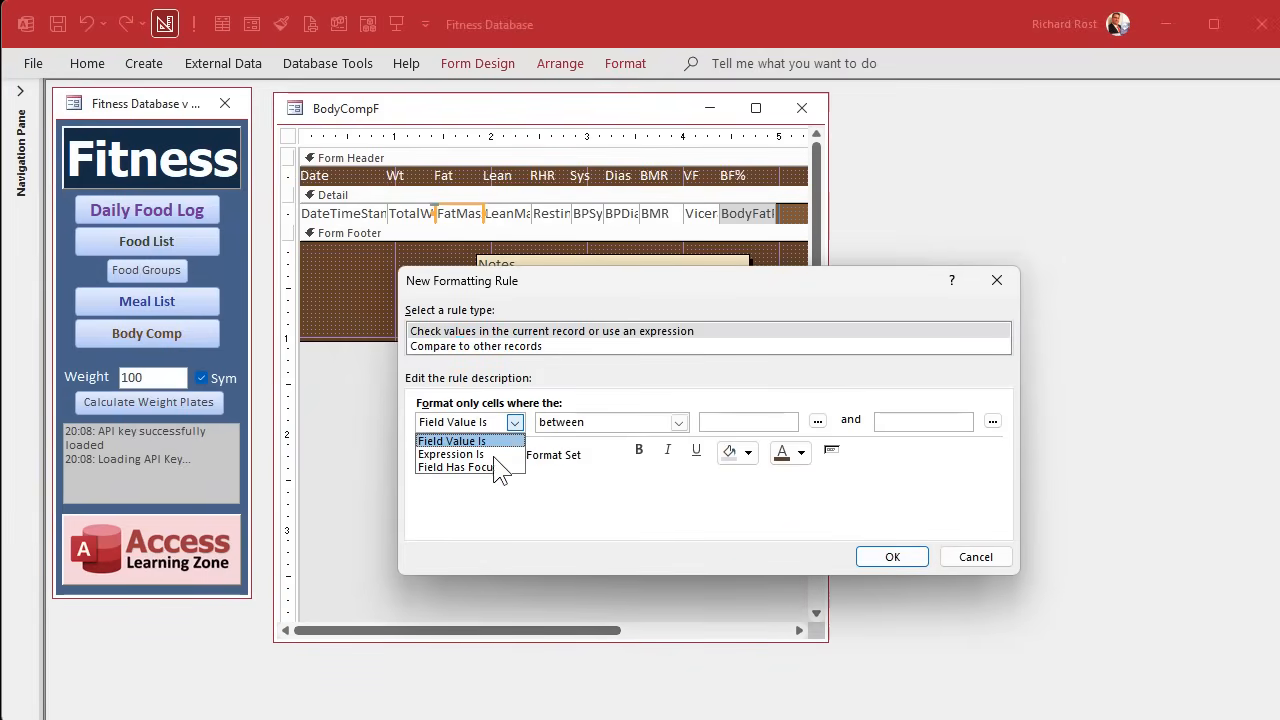
{"action": "left_click", "coordinate": [489, 447]}
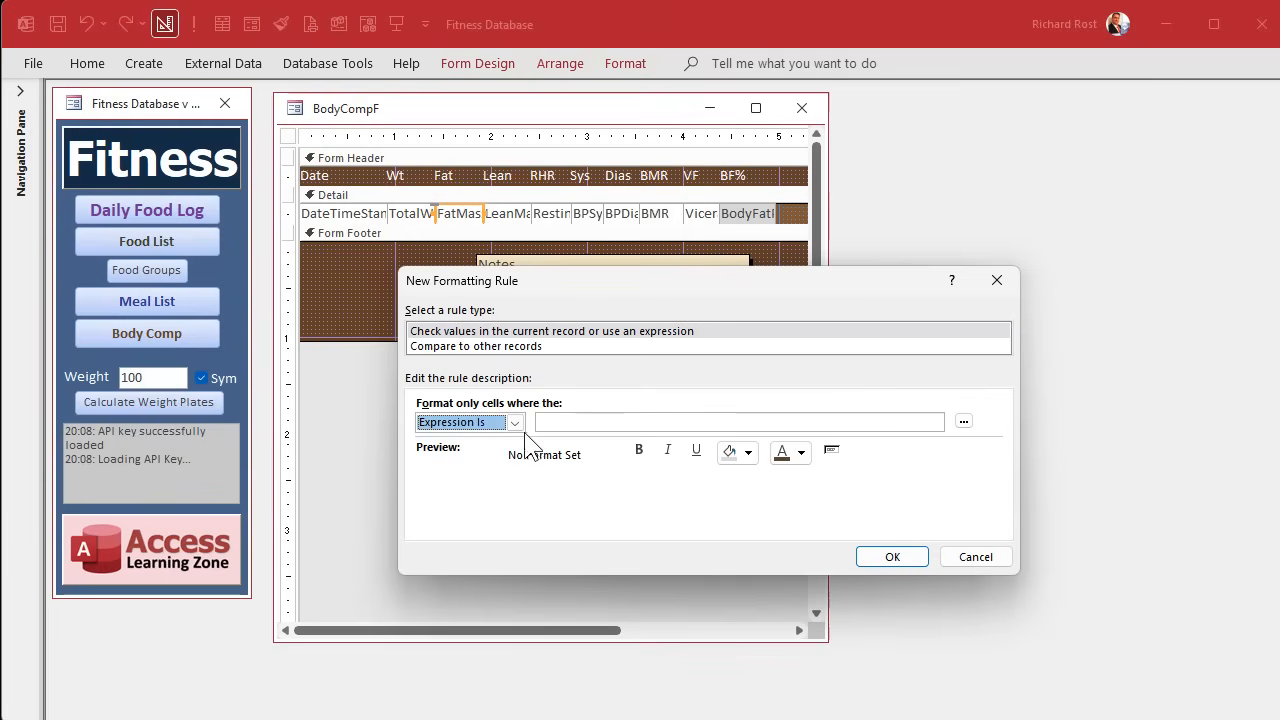
{"action": "left_click", "coordinate": [514, 422]}
{"action": "left_click", "coordinate": [476, 444]}
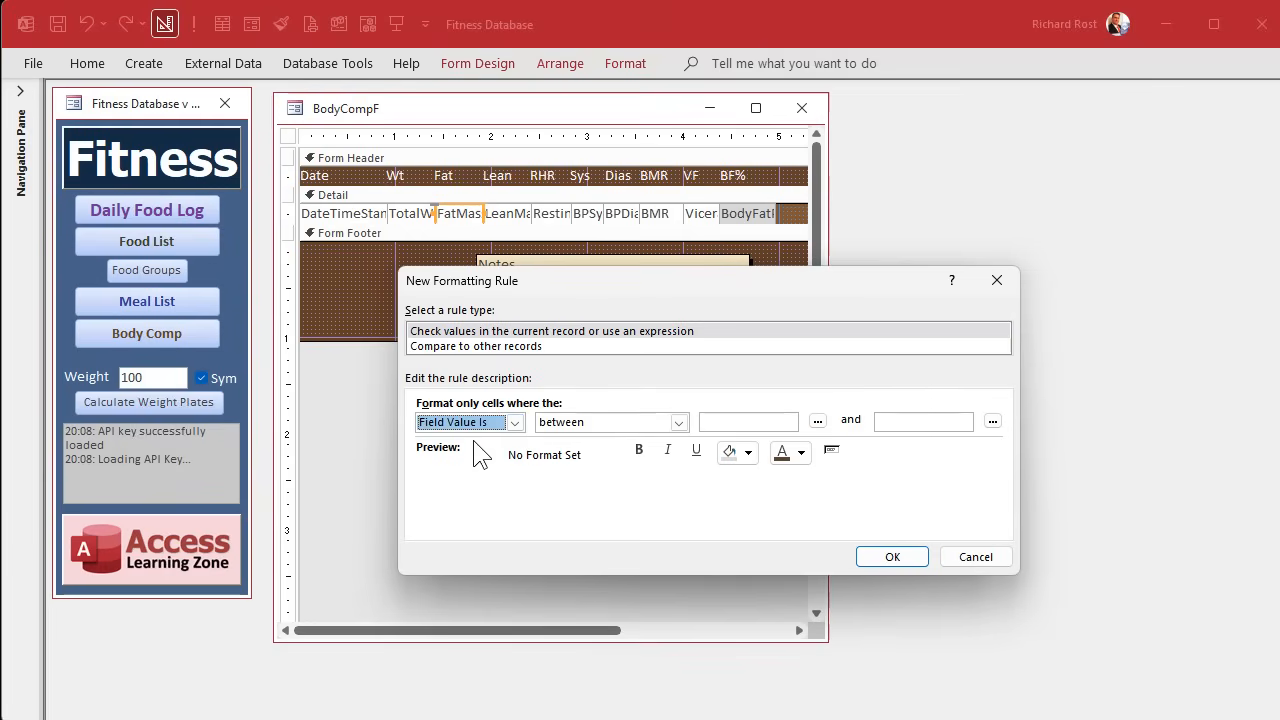
{"action": "left_click", "coordinate": [514, 422]}
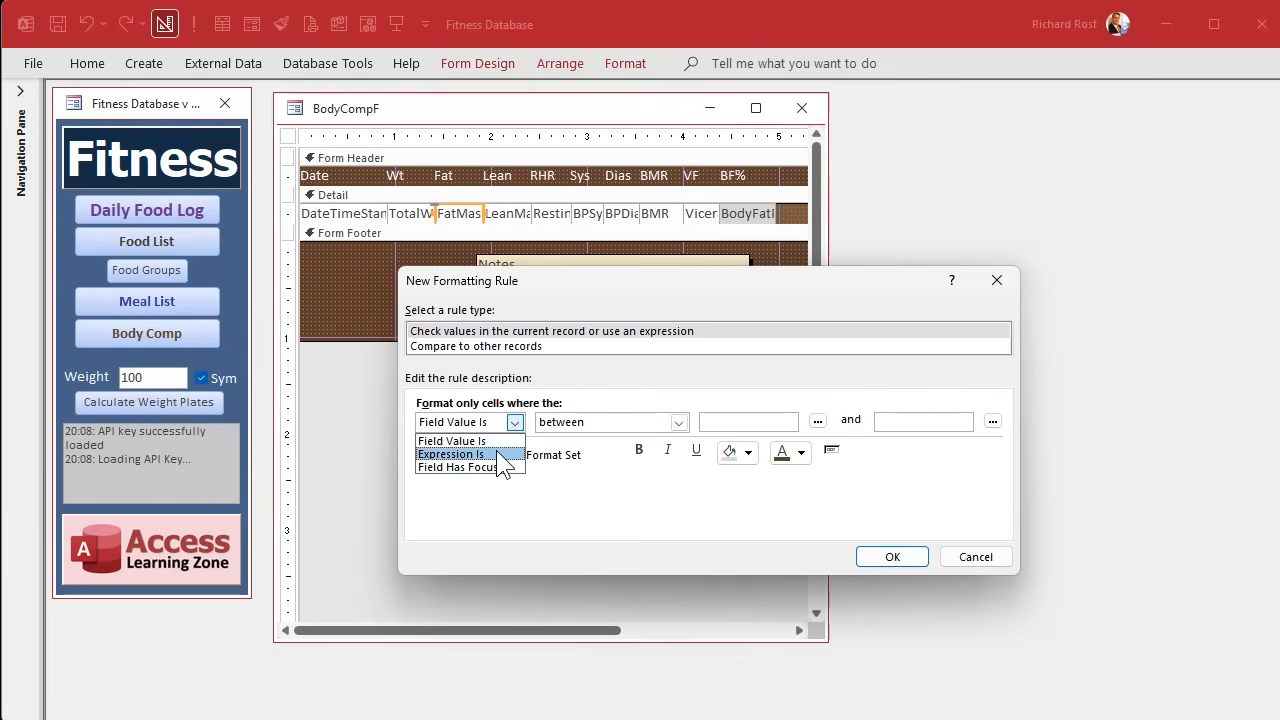
{"action": "left_click", "coordinate": [497, 454]}
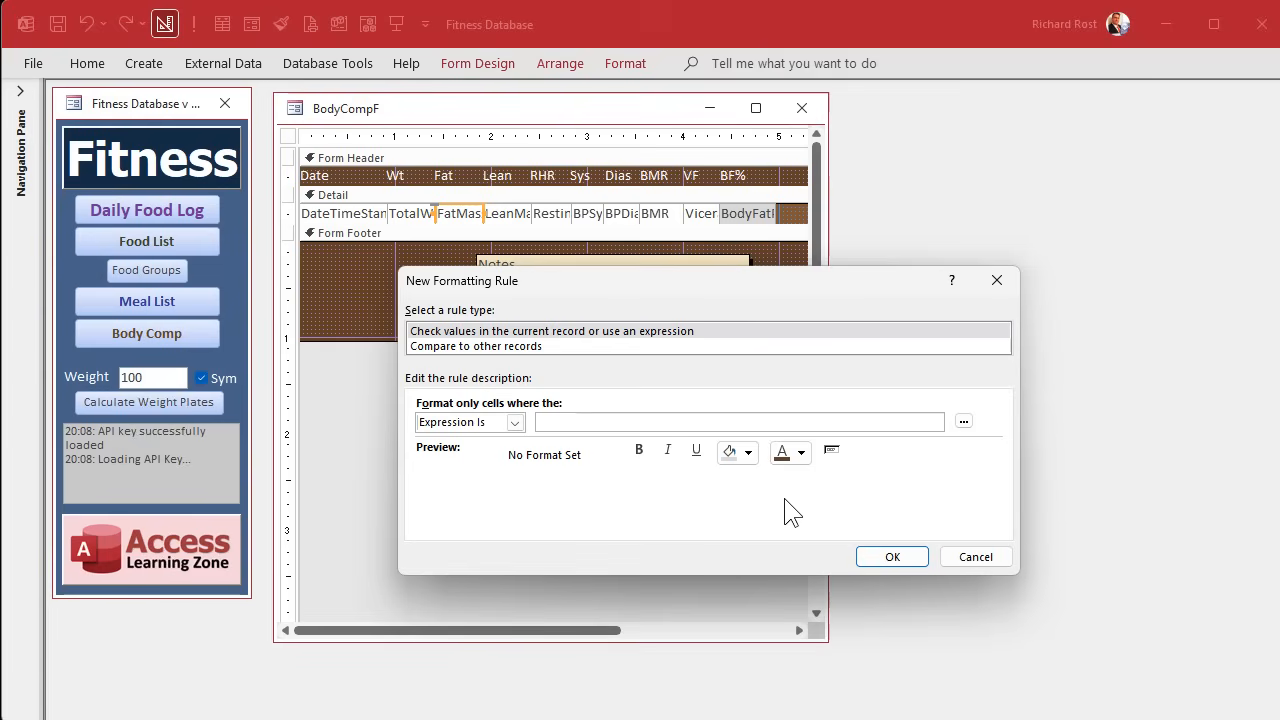
{"action": "type", "text": "[FatMass]> =[TotalWeight"}
Format the FatMass rule with a red fill and bold white text, and reopen BodyCompF from the main menu.
{"action": "left_click", "coordinate": [748, 455]}
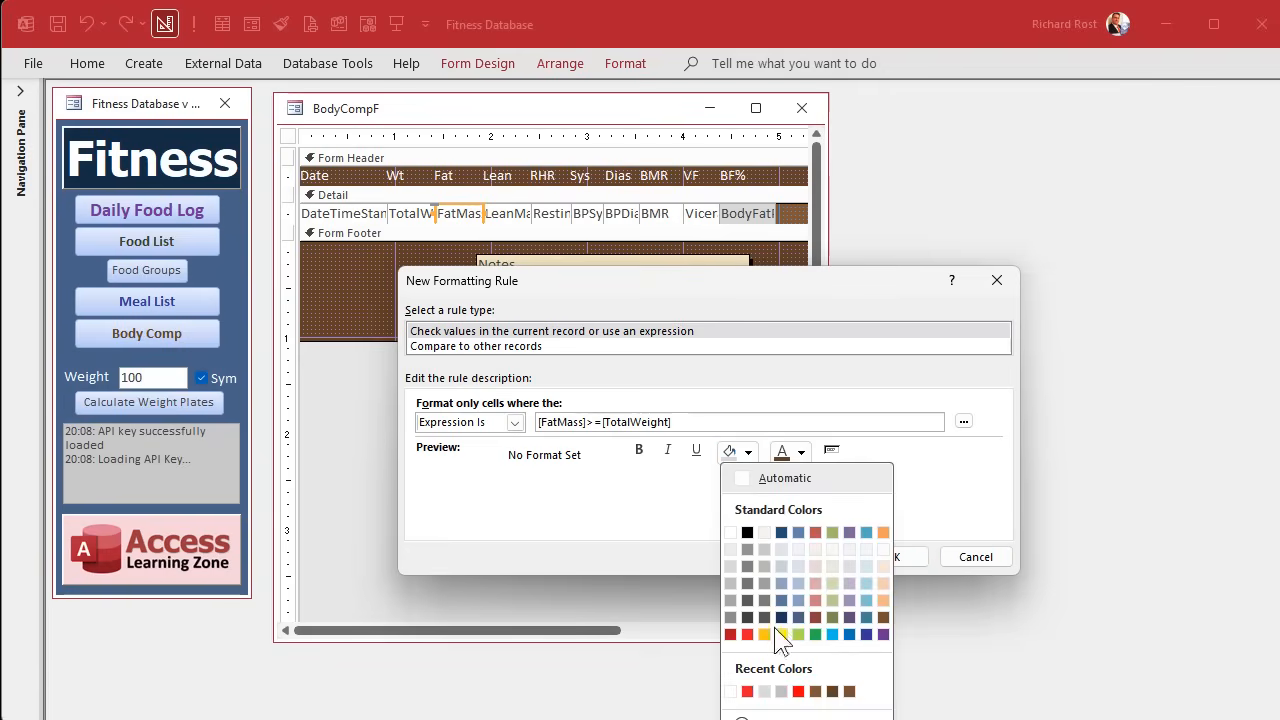
{"action": "left_click", "coordinate": [747, 634]}
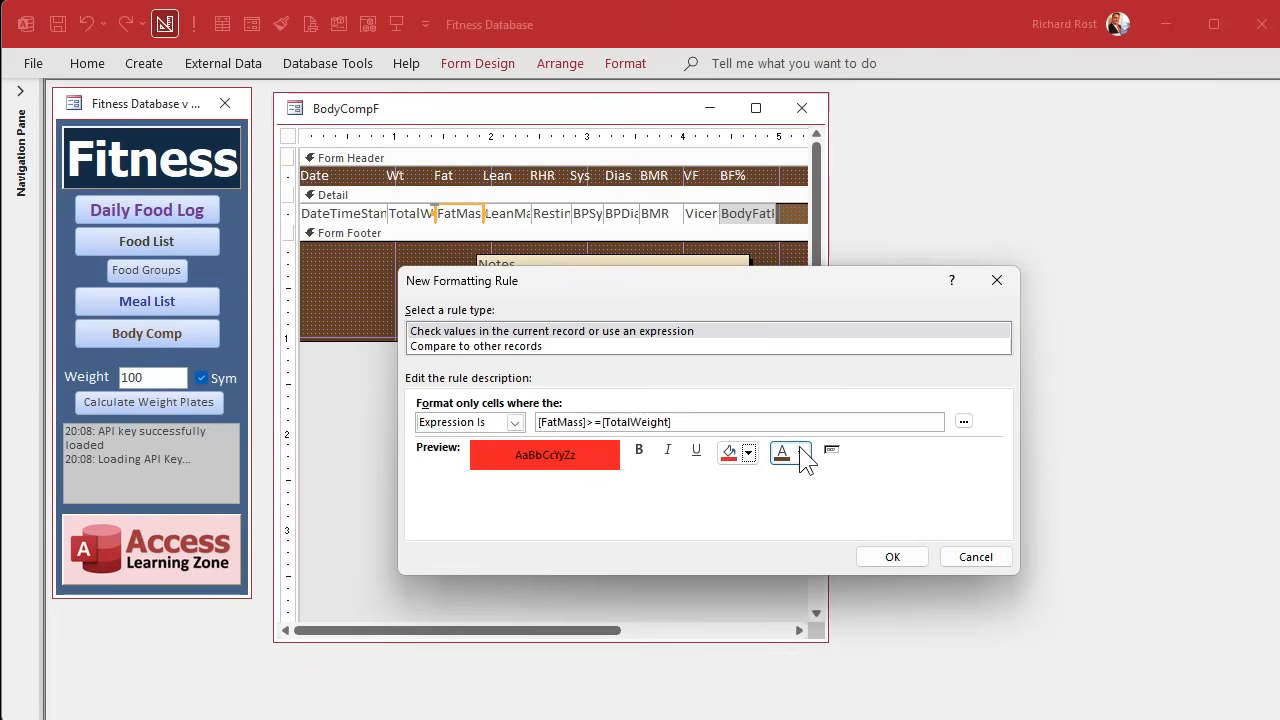
{"action": "left_click", "coordinate": [801, 453]}
{"action": "left_click", "coordinate": [784, 533]}
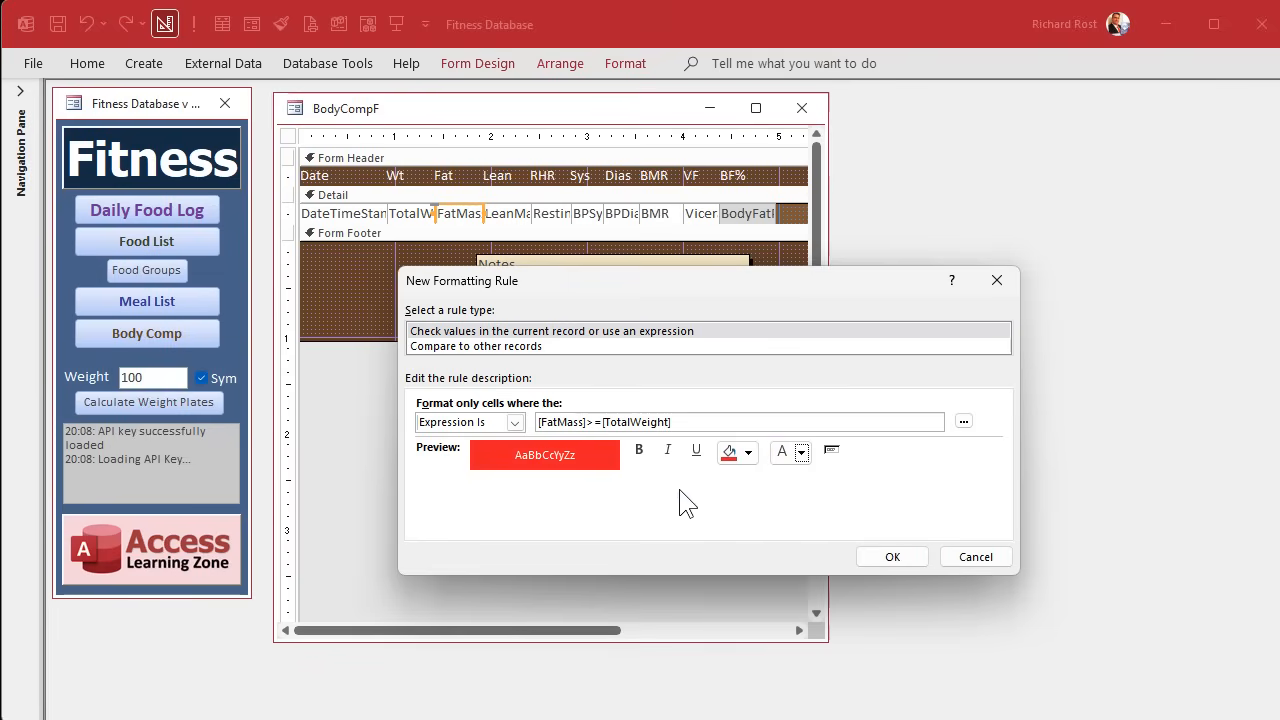
{"action": "left_click", "coordinate": [639, 450]}
{"action": "left_click", "coordinate": [891, 558]}
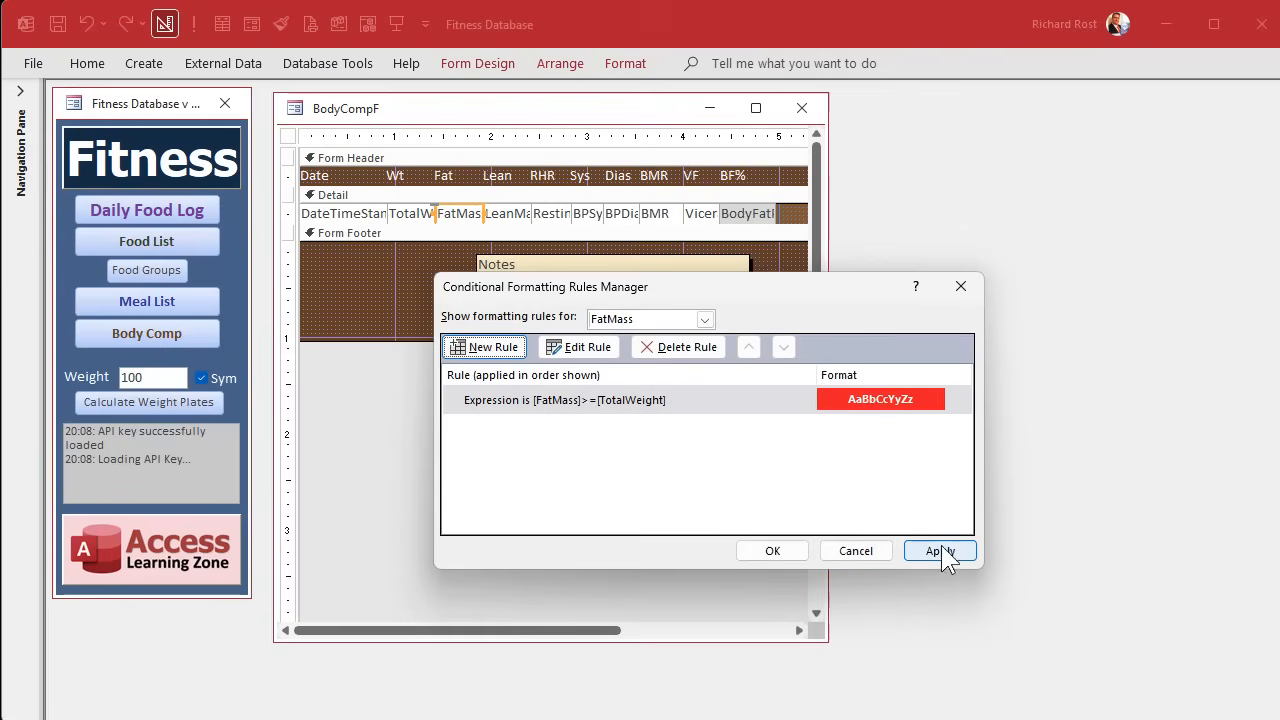
{"action": "left_click", "coordinate": [785, 545]}
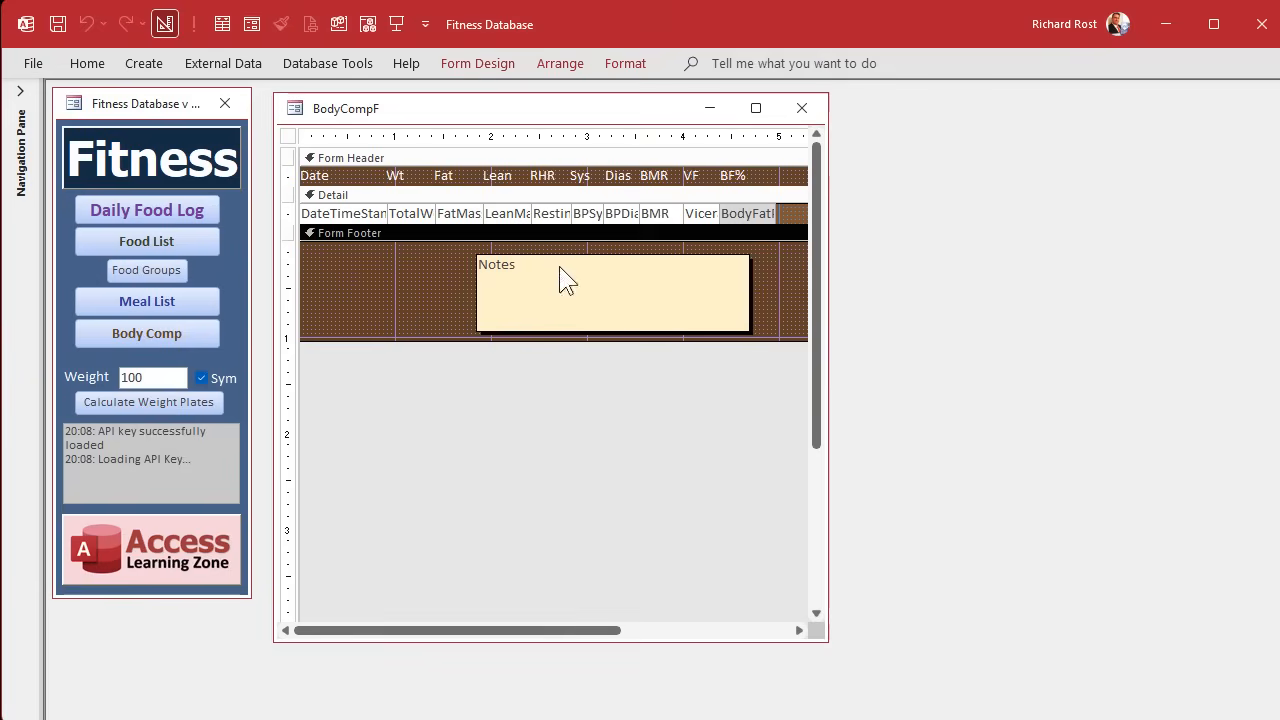
{"action": "left_click", "coordinate": [801, 108]}
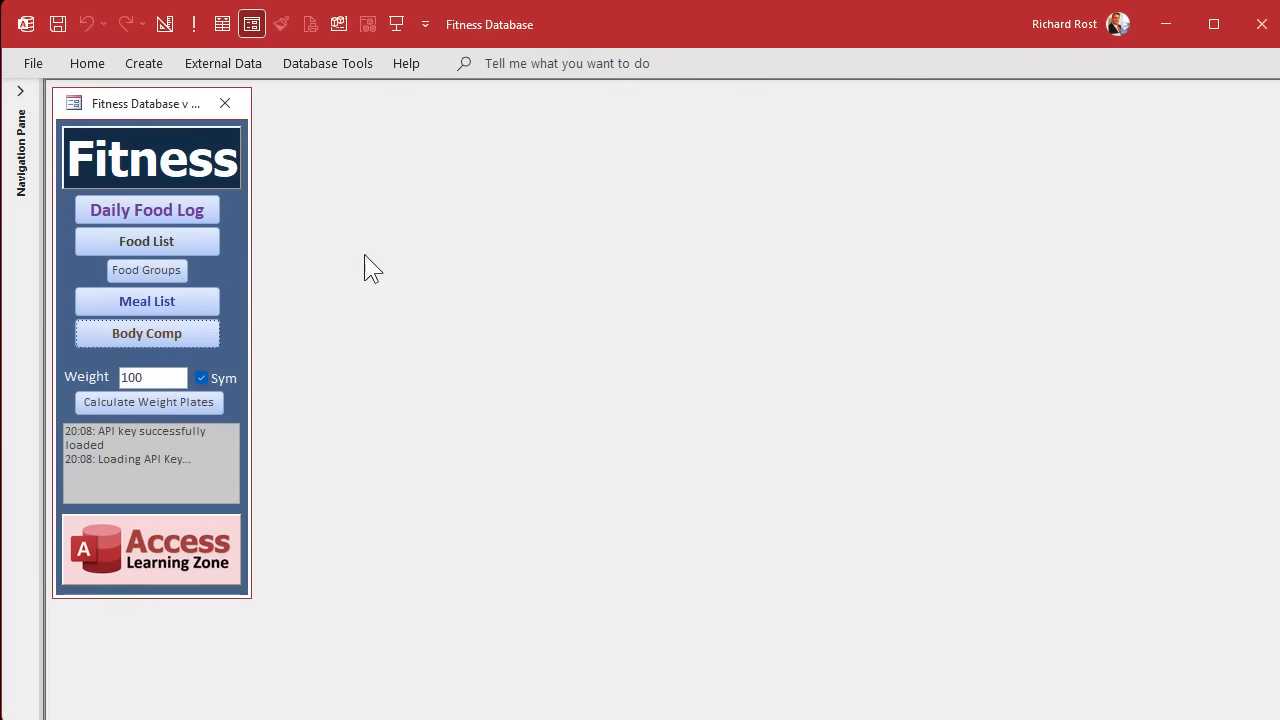
{"action": "left_click", "coordinate": [164, 331]}
Test the FatMass rule with Fat values of 450 and 110 in the 2025-04-01 record, and clear the value.
{"action": "left_click", "coordinate": [475, 155]}
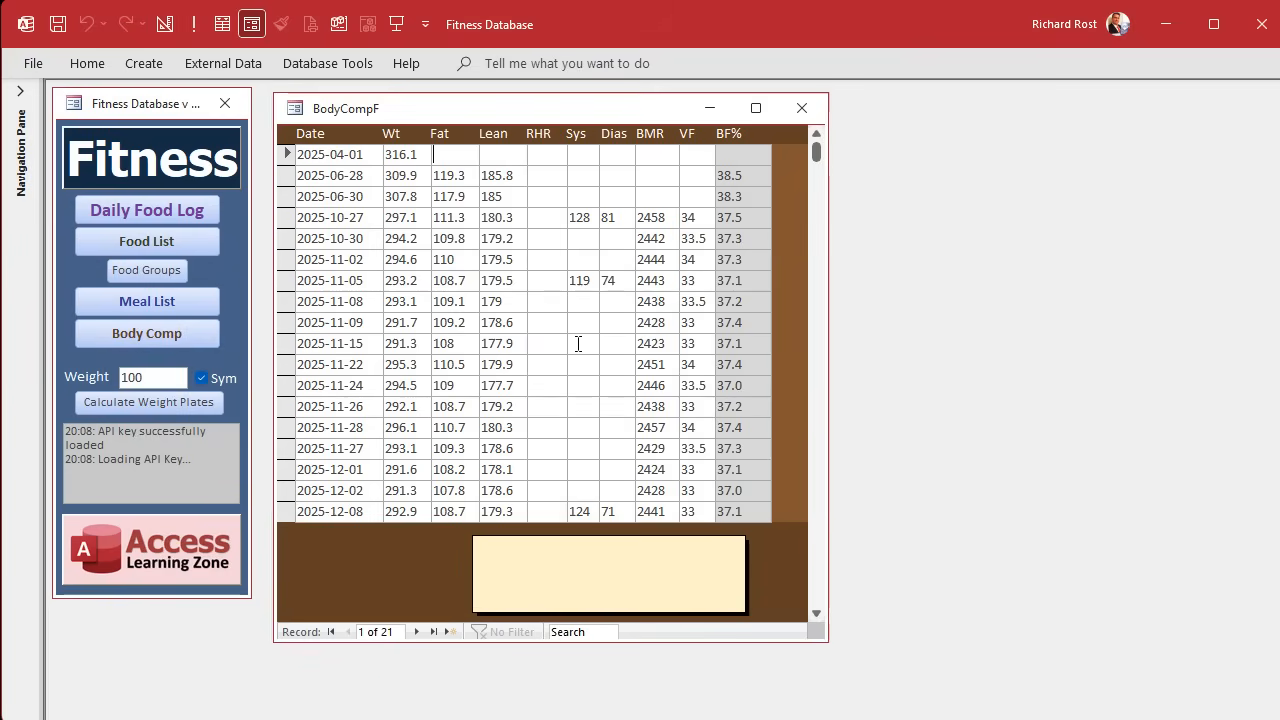
{"action": "type", "text": "450"}
{"action": "key", "text": "Tab"}
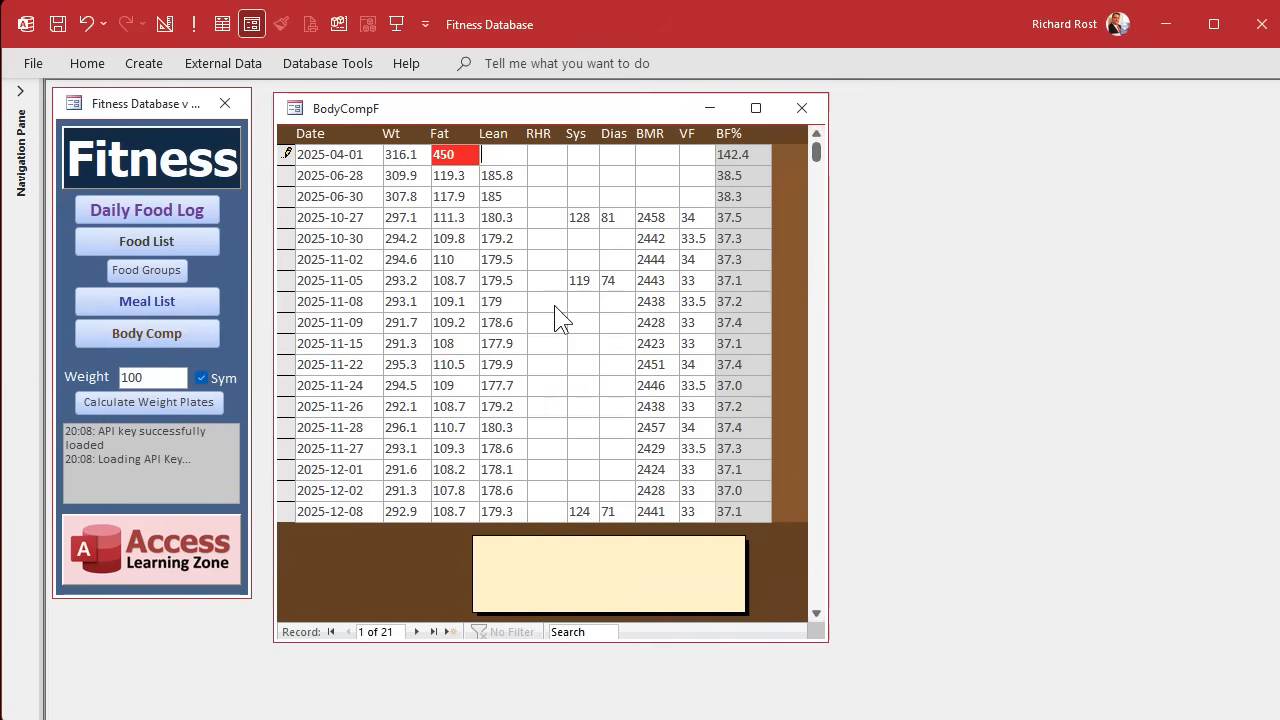
{"action": "left_click", "coordinate": [553, 307]}
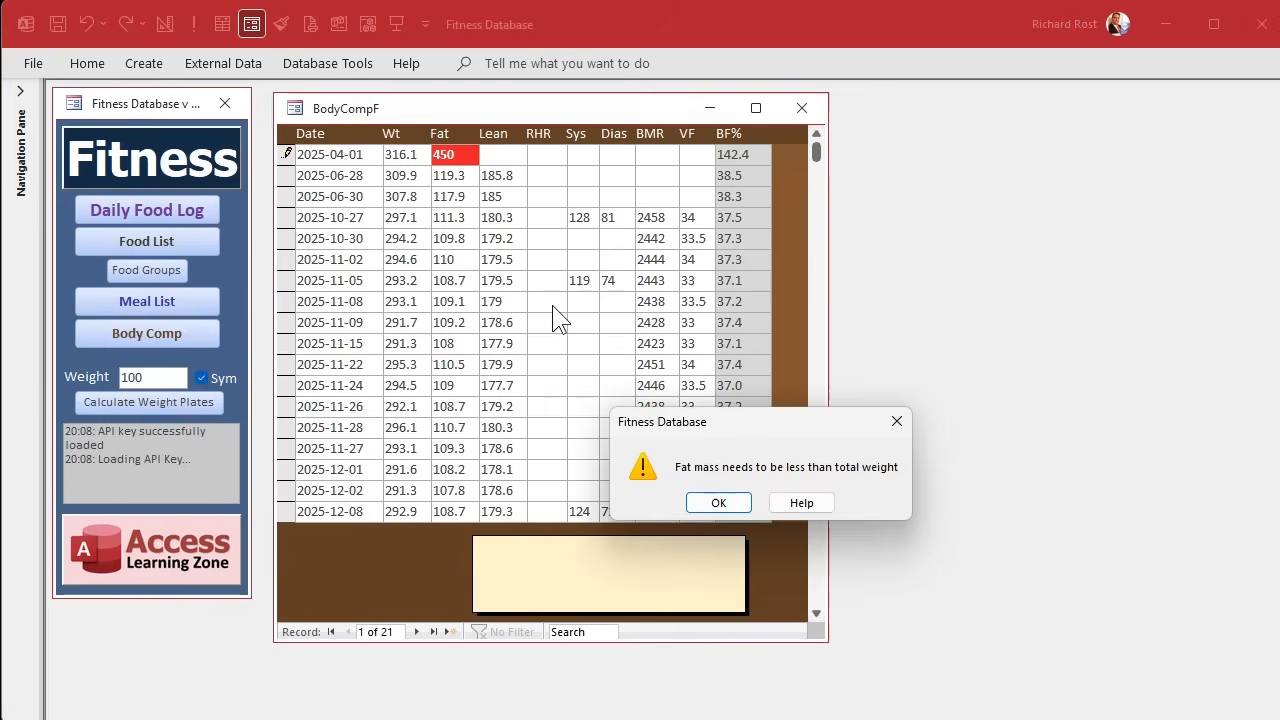
{"action": "left_click", "coordinate": [718, 503]}
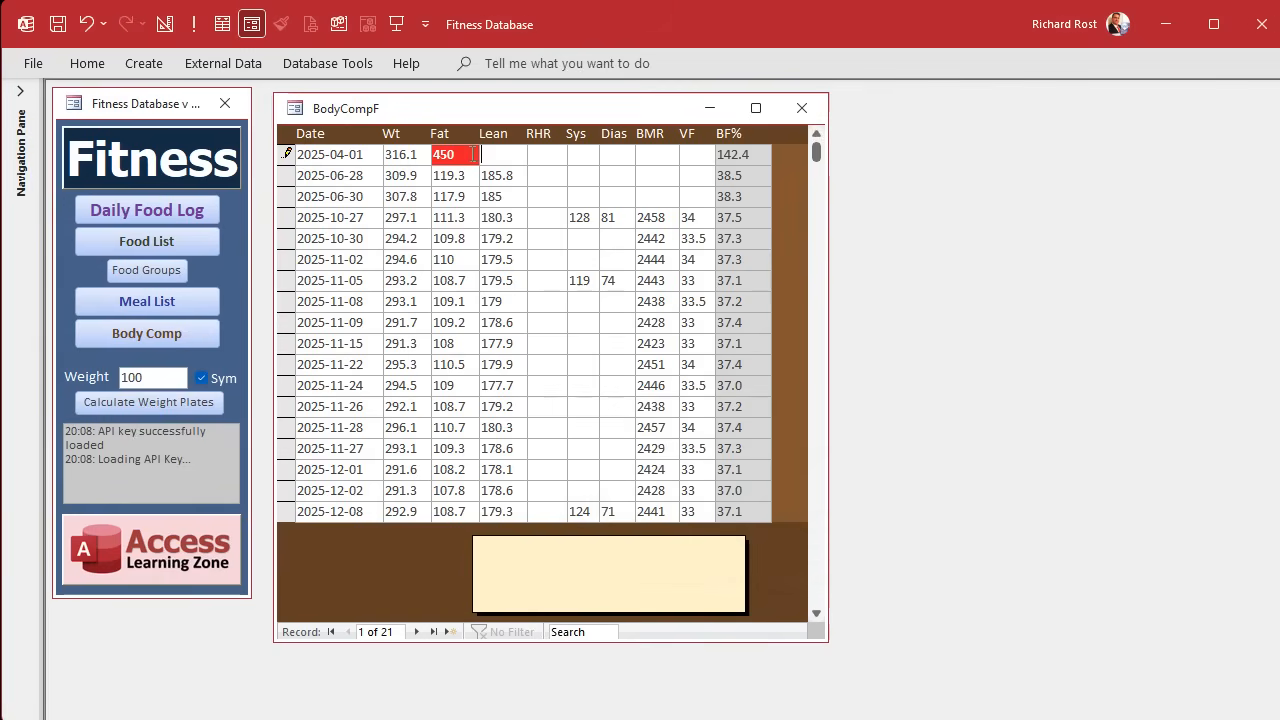
{"action": "left_click_drag", "start_coordinate": [474, 154], "coordinate": [384, 155]}
{"action": "type", "text": "110"}
{"action": "key", "text": "Tab"}
{"action": "key", "text": "shift+Tab"}
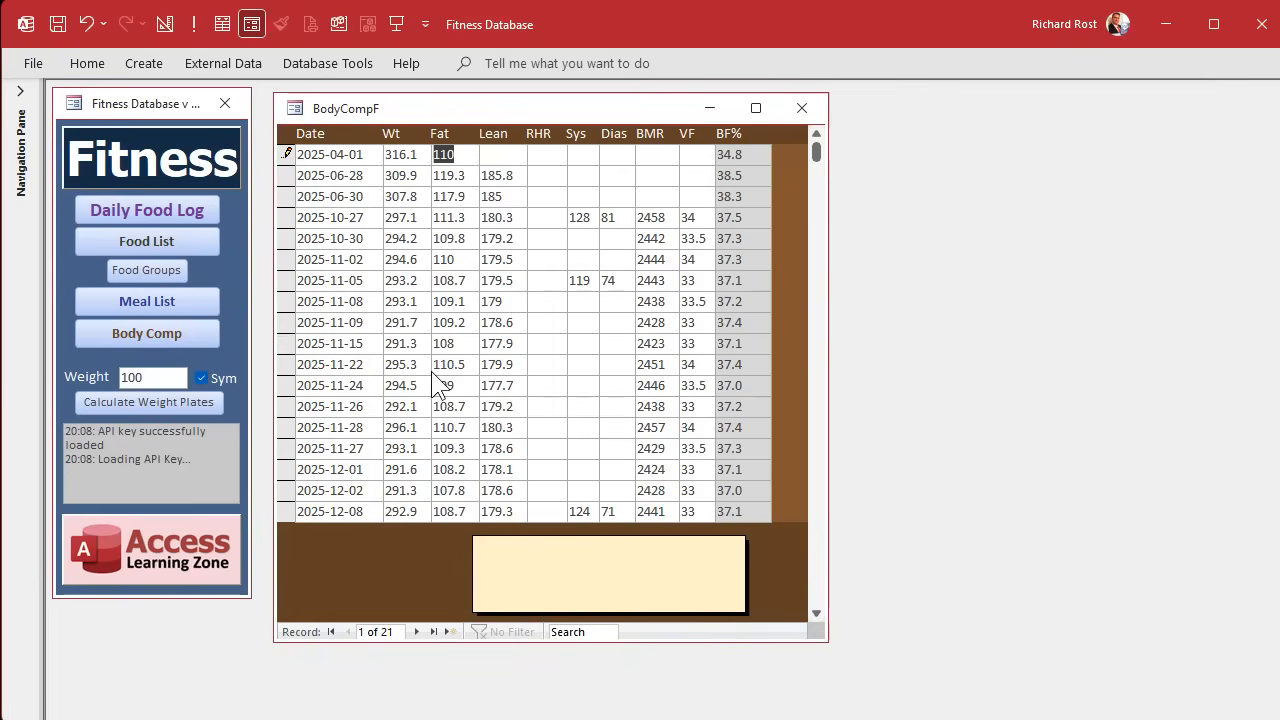
{"action": "key", "text": "Delete"}
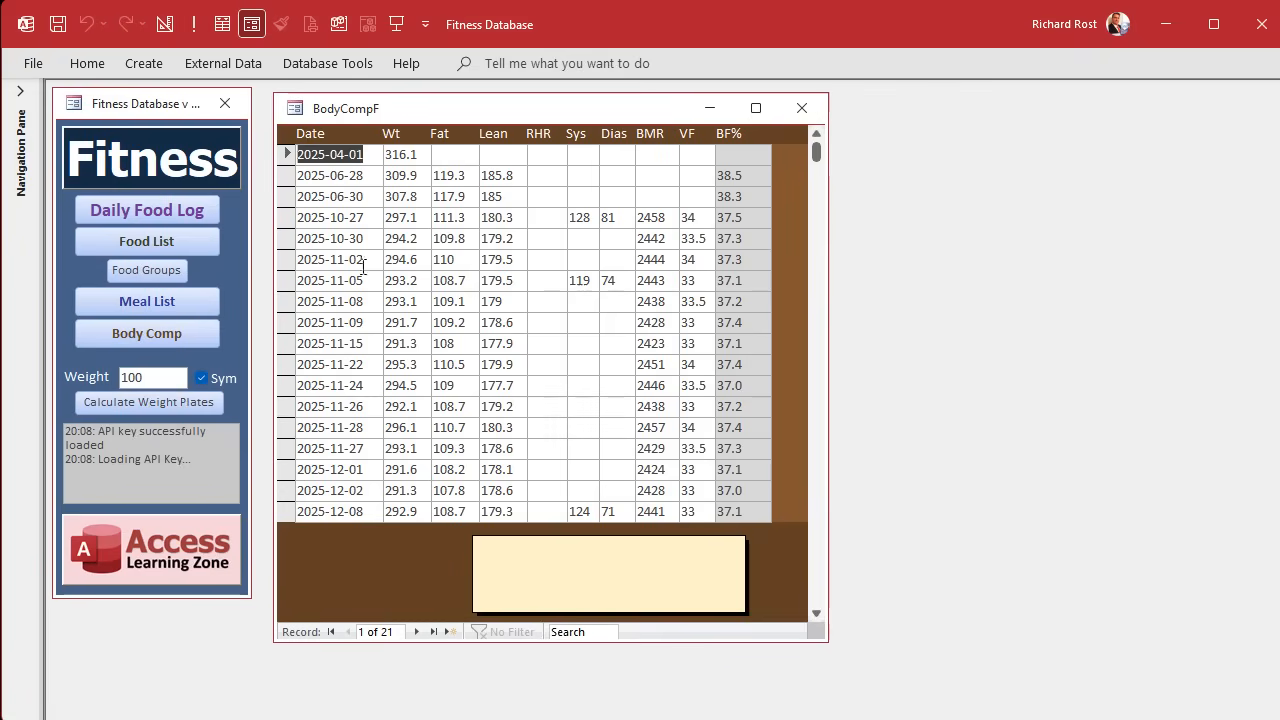
{"action": "scroll", "coordinate": [358, 205], "scroll_direction": "down", "scroll_amount": 2}
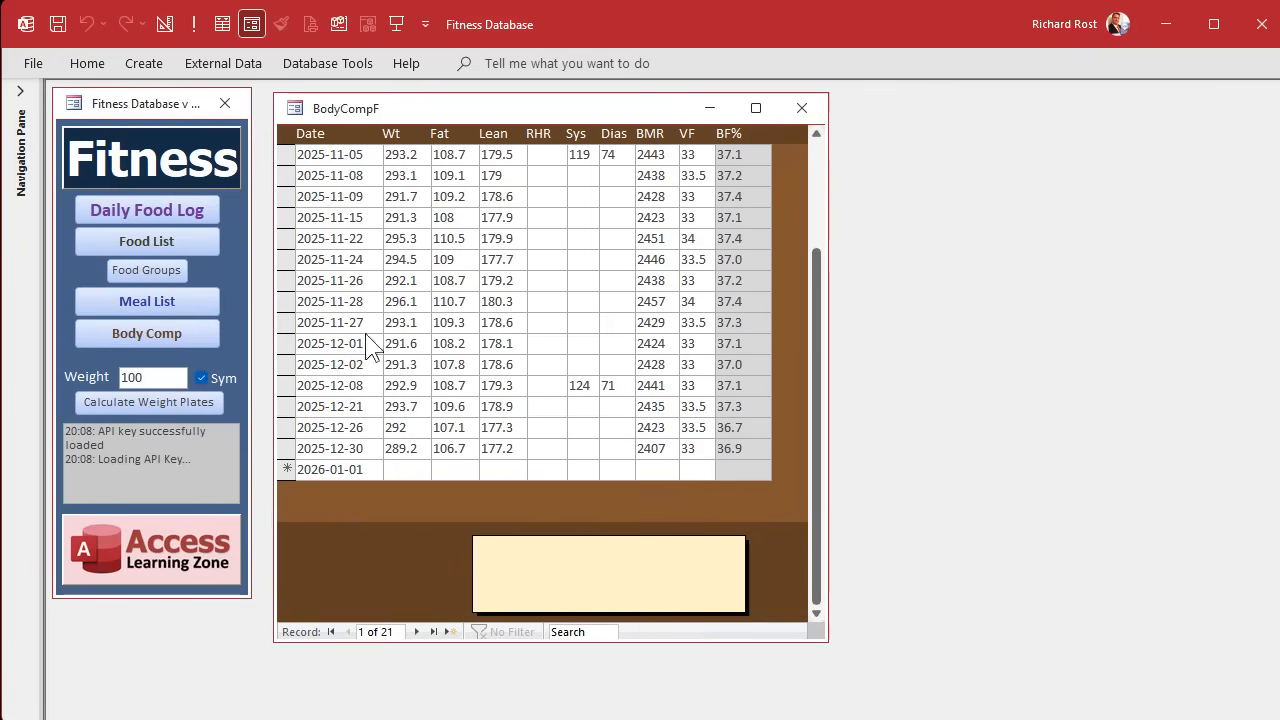
{"action": "scroll", "coordinate": [368, 348], "scroll_direction": "up", "scroll_amount": 2}
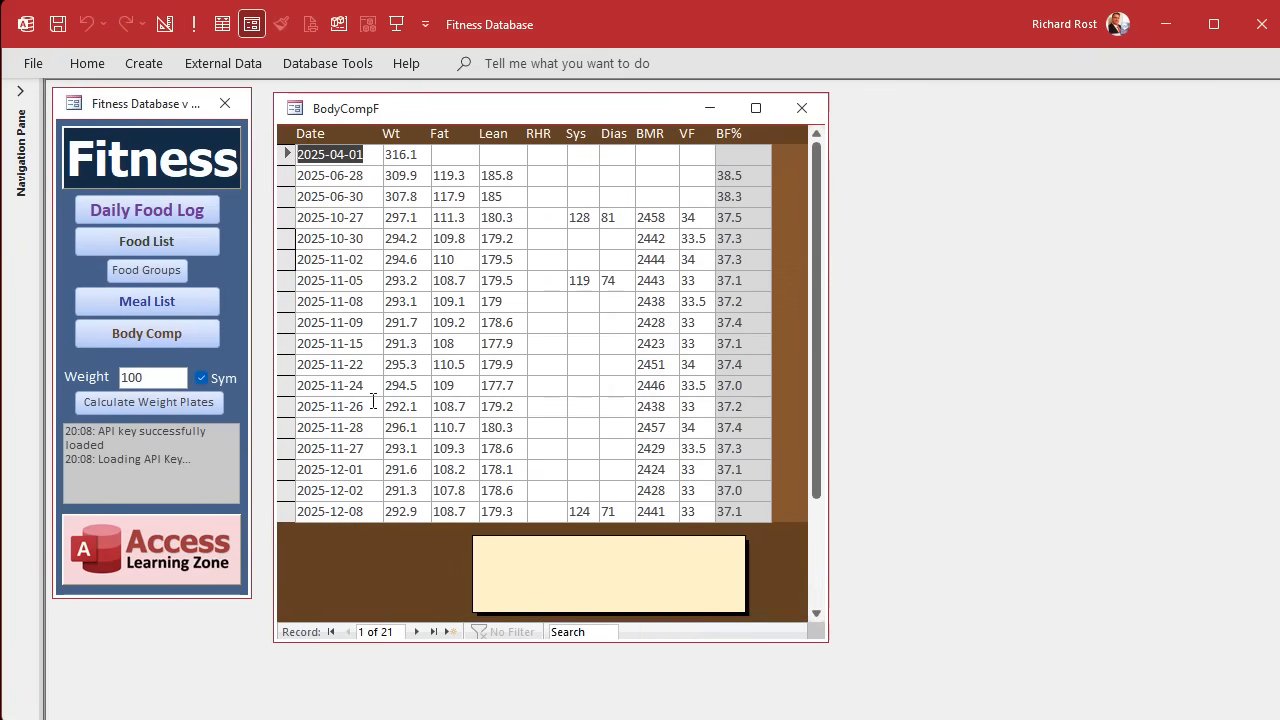